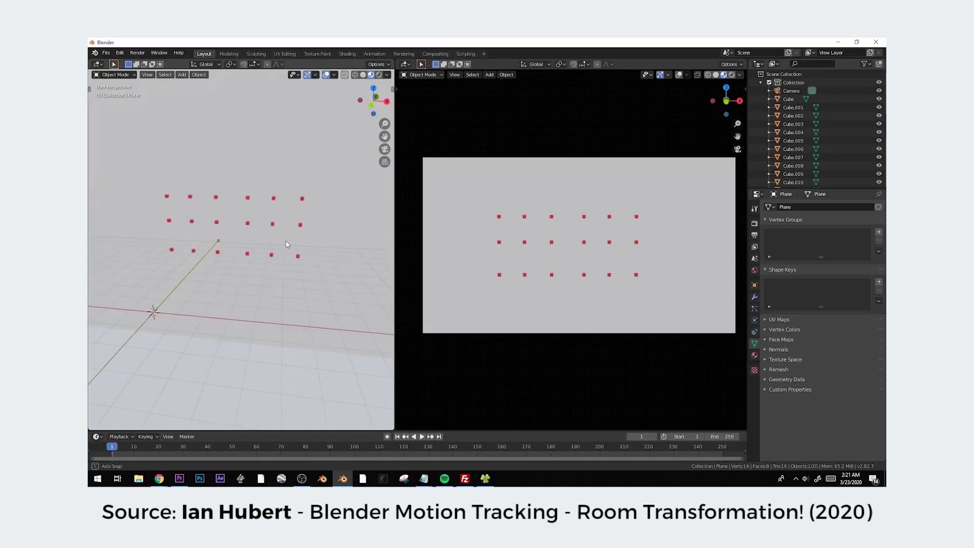
{"action": "scroll", "coordinate": [281, 261], "scroll_direction": "down", "scroll_amount": 6}
{"action": "middle_click_drag", "start_coordinate": [276, 281], "coordinate": [288, 291]}
{"action": "scroll", "coordinate": [284, 305], "scroll_direction": "up", "scroll_amount": 2}
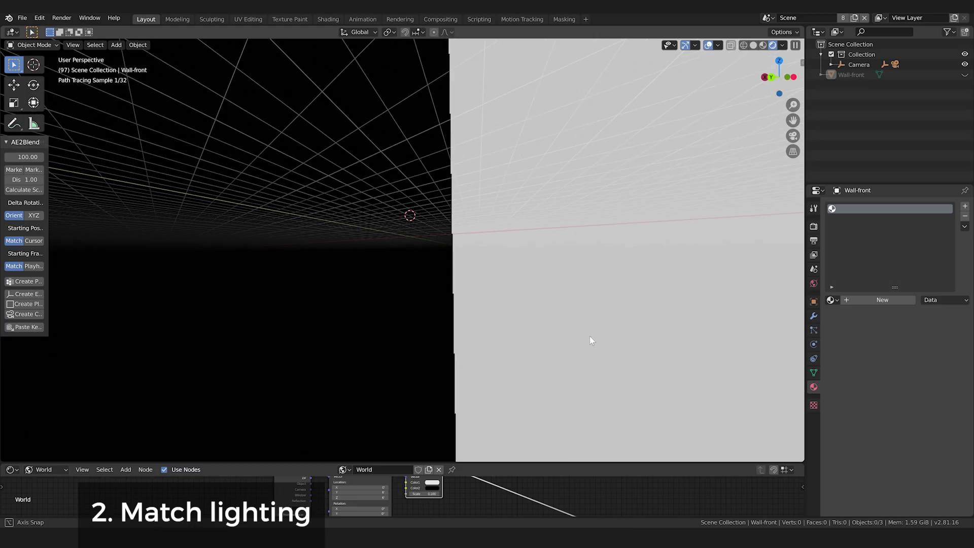
Add a Mix Shader node to the world node tree to combine the kitchen and living room HDRI backgrounds
{"action": "middle_click_drag", "start_coordinate": [589, 336], "coordinate": [421, 339]}
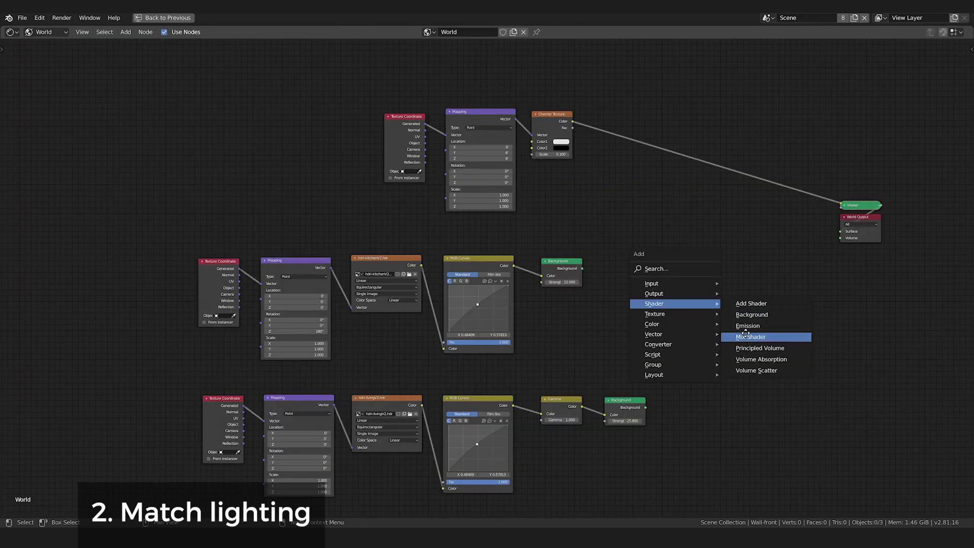
{"action": "left_click", "coordinate": [745, 333]}
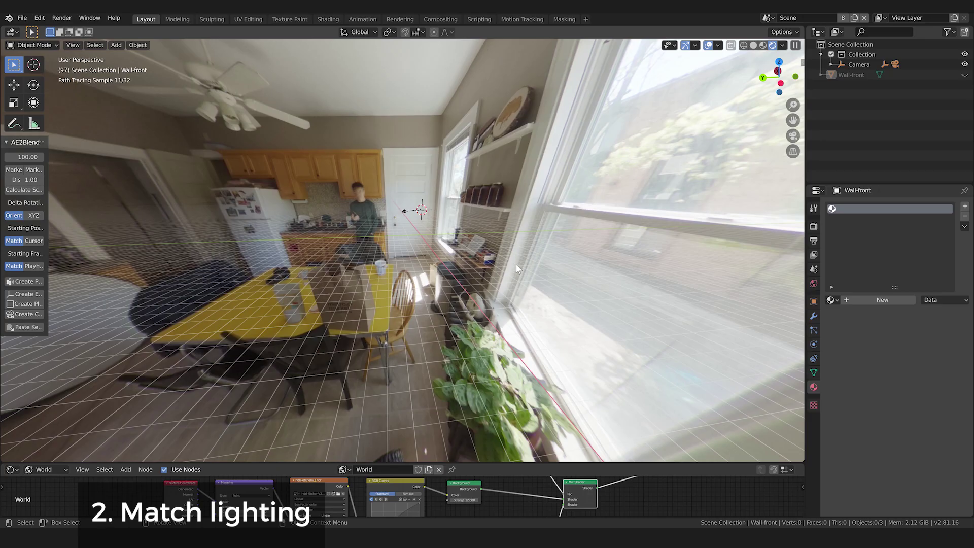
{"action": "middle_click_drag", "start_coordinate": [516, 264], "coordinate": [293, 271]}
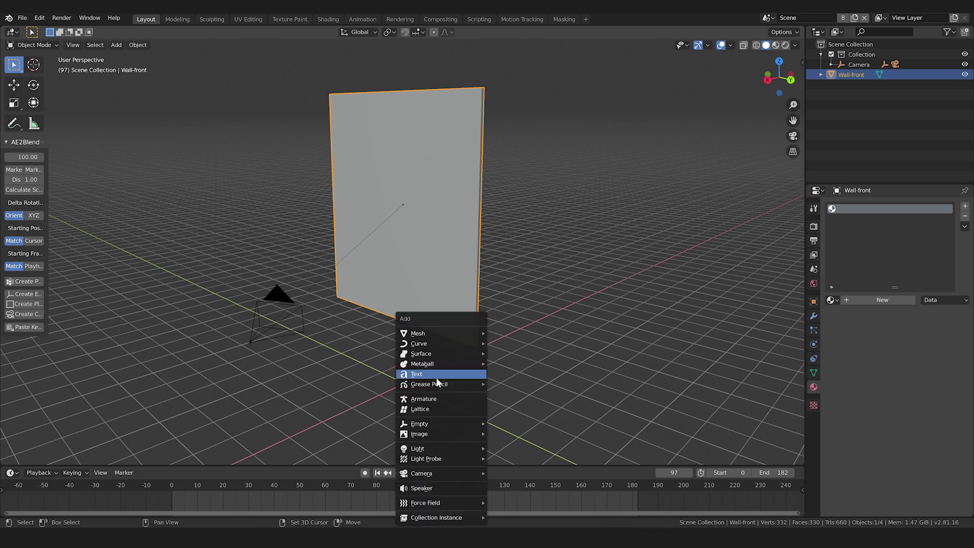
Add a cylinder rotated 90° about the global Y axis and raise it along Z so it passes through the front wall
{"action": "mouse_move", "coordinate": [445, 338]}
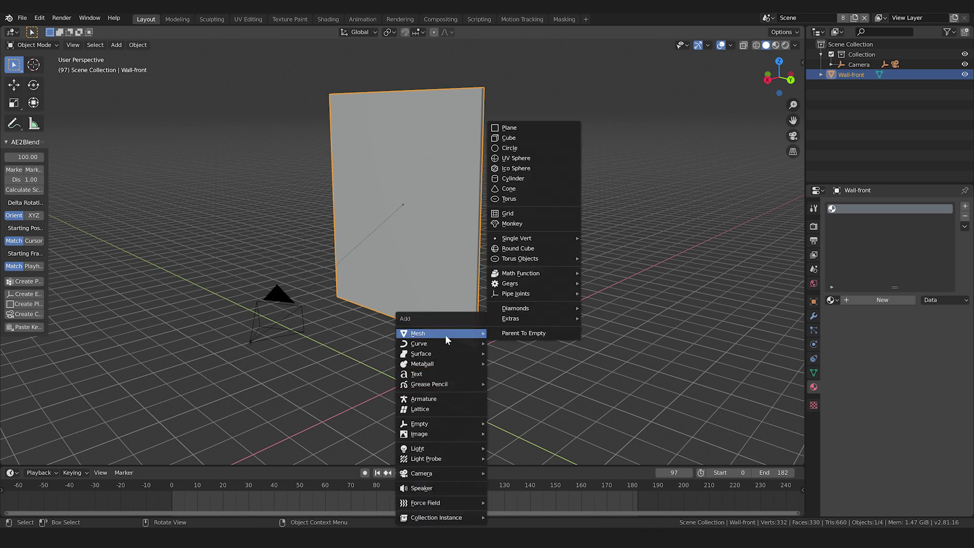
{"action": "left_click", "coordinate": [514, 179]}
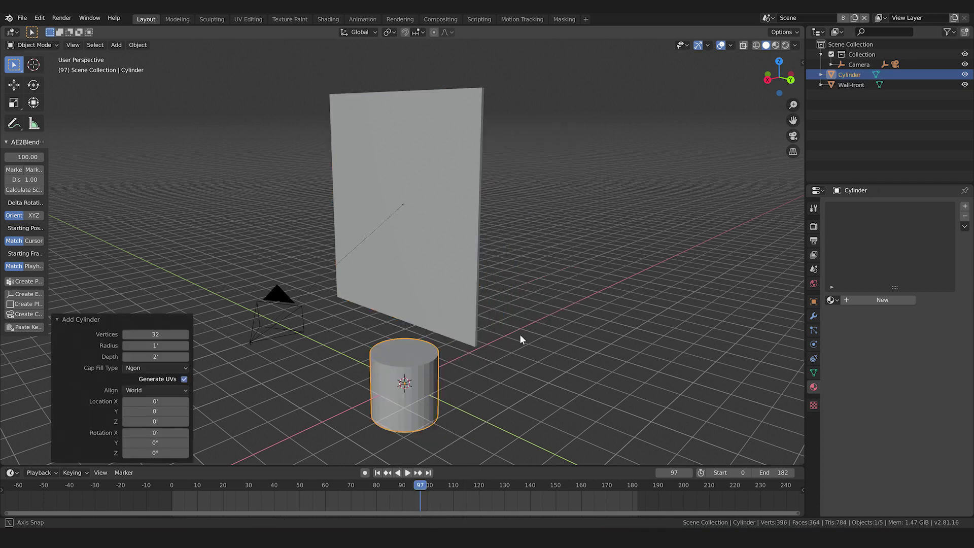
{"action": "middle_click_drag", "start_coordinate": [520, 334], "coordinate": [506, 352]}
{"action": "key", "text": "r"}
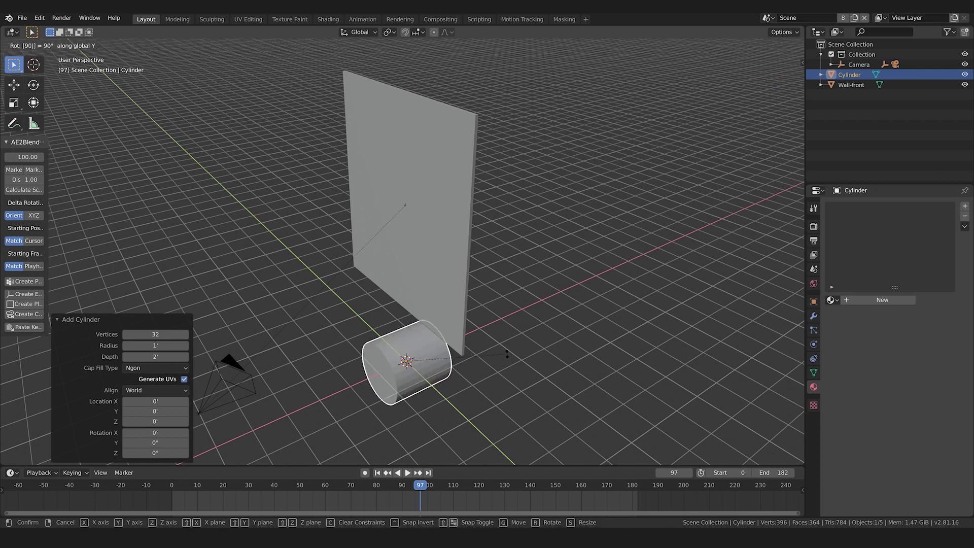
{"action": "key", "text": "Return"}
{"action": "key", "text": "g"}
{"action": "key", "text": "z"}
Cut a hole in Wall-front with a Boolean modifier set to Difference, using the Cylinder as its object
{"action": "left_click", "coordinate": [476, 180]}
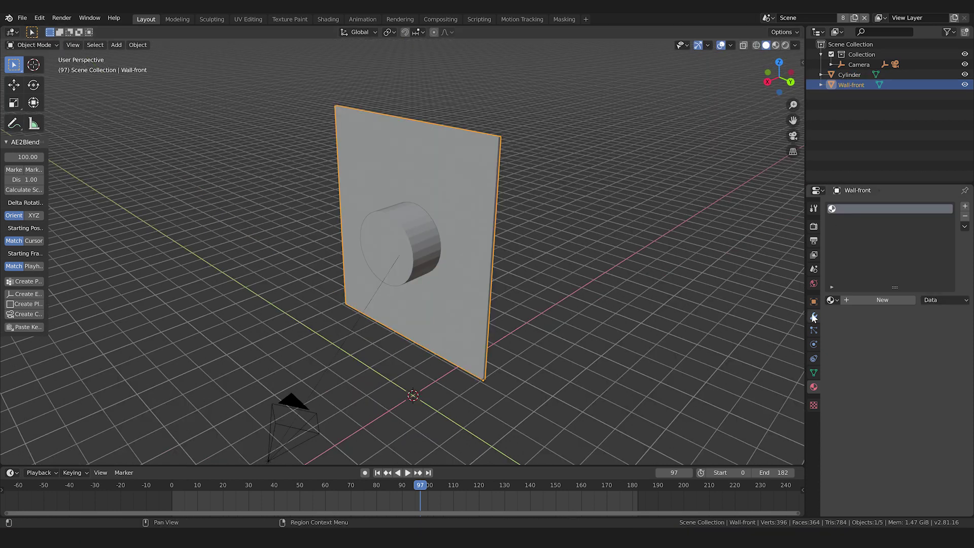
{"action": "left_click", "coordinate": [813, 317]}
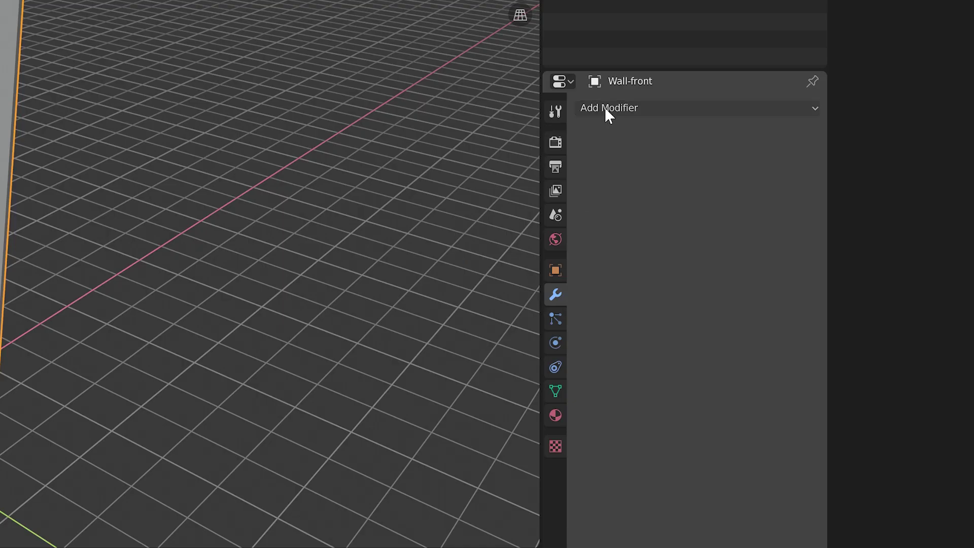
{"action": "left_click", "coordinate": [841, 207]}
{"action": "left_click", "coordinate": [495, 183]}
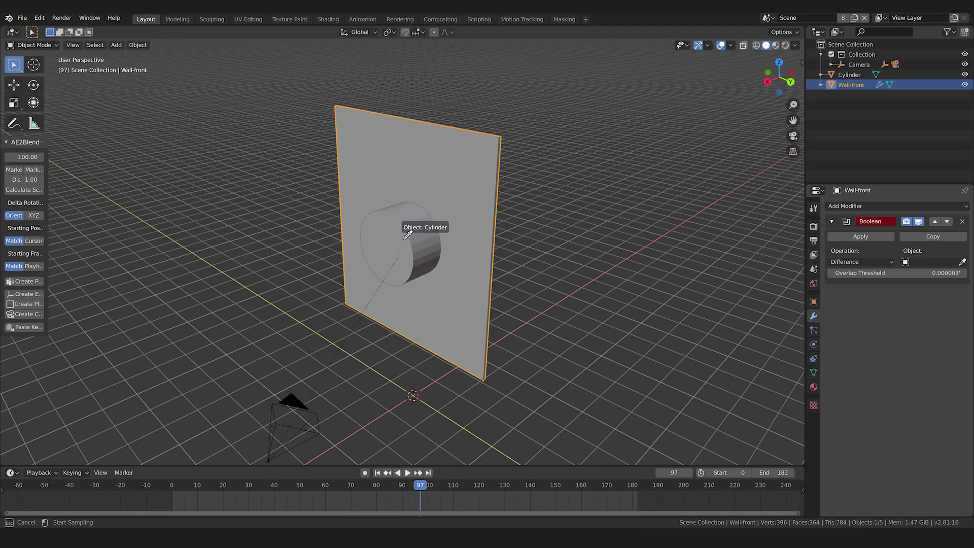
{"action": "left_click", "coordinate": [408, 220]}
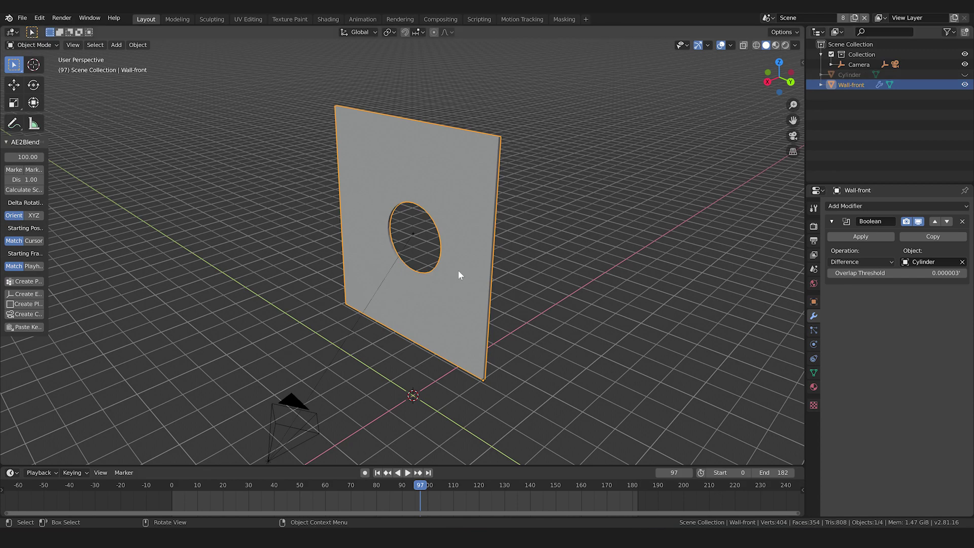
{"action": "middle_click_drag", "start_coordinate": [458, 270], "coordinate": [467, 251]}
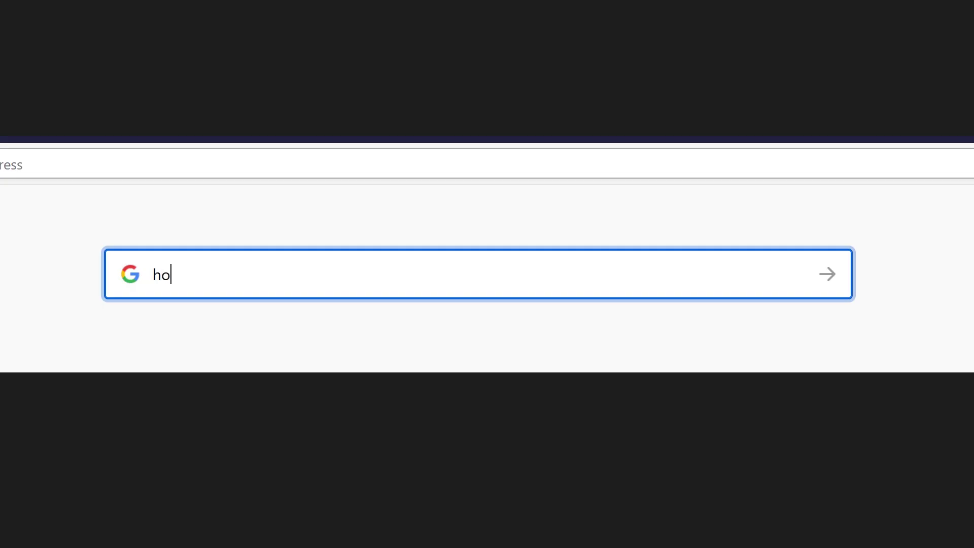
Switch to the web browser and look up reference photos on Google Images for "hole in drywall"
{"action": "type", "text": "all"}
{"action": "key", "text": "Return"}
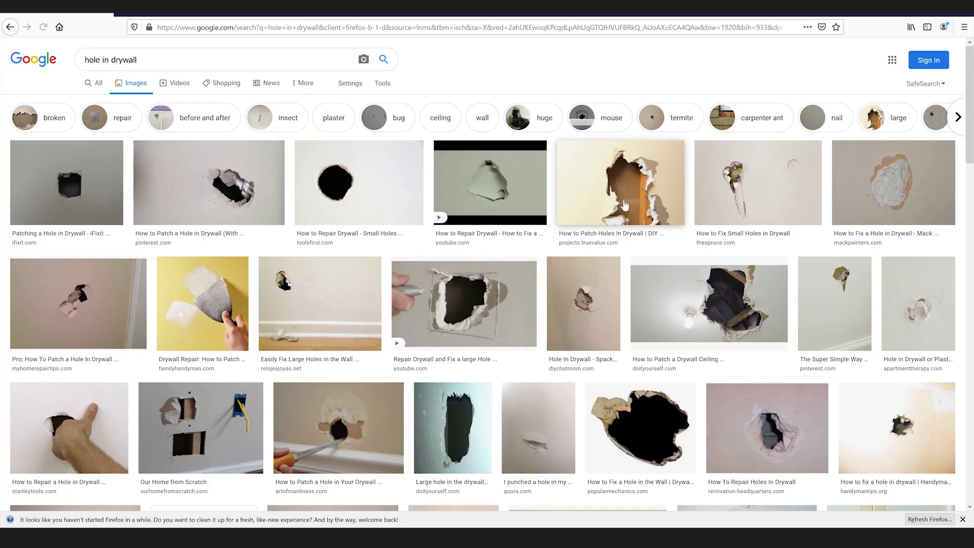
{"action": "left_click", "coordinate": [623, 199]}
{"action": "left_click", "coordinate": [609, 310]}
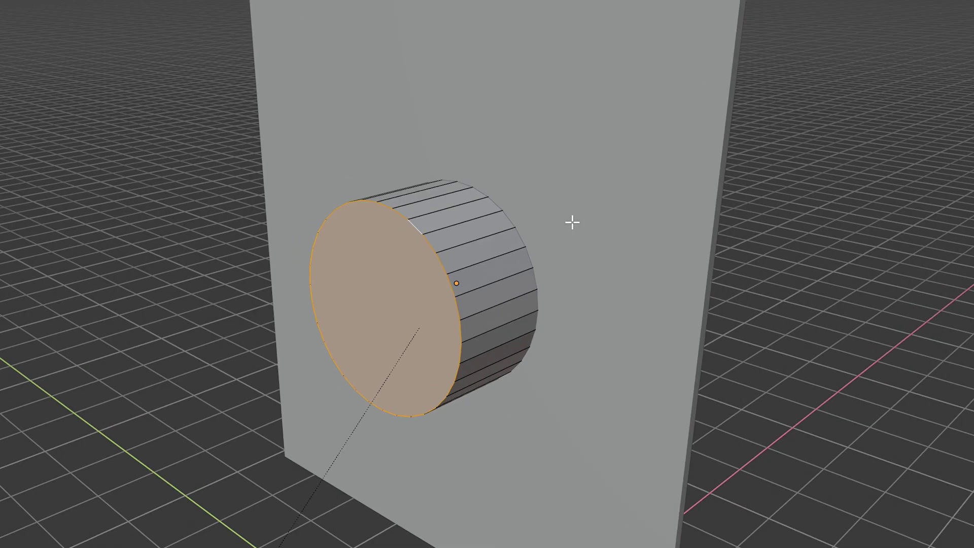
Scale down the cylinder's front end face so the cutter tapers through the wall
{"action": "middle_click_drag", "start_coordinate": [572, 220], "coordinate": [507, 252]}
{"action": "scroll", "coordinate": [473, 298], "scroll_direction": "up", "scroll_amount": 3}
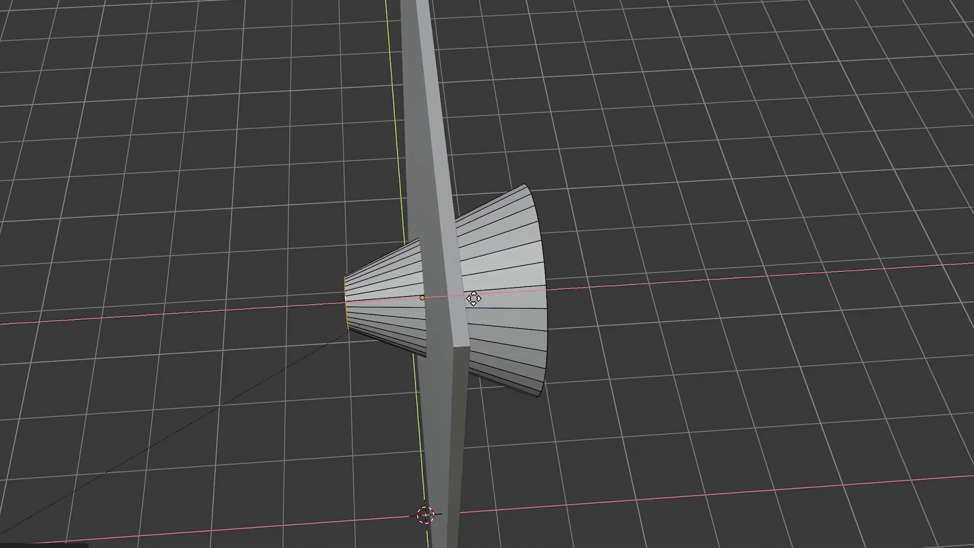
{"action": "key", "text": "Tab"}
{"action": "key", "text": "Tab"}
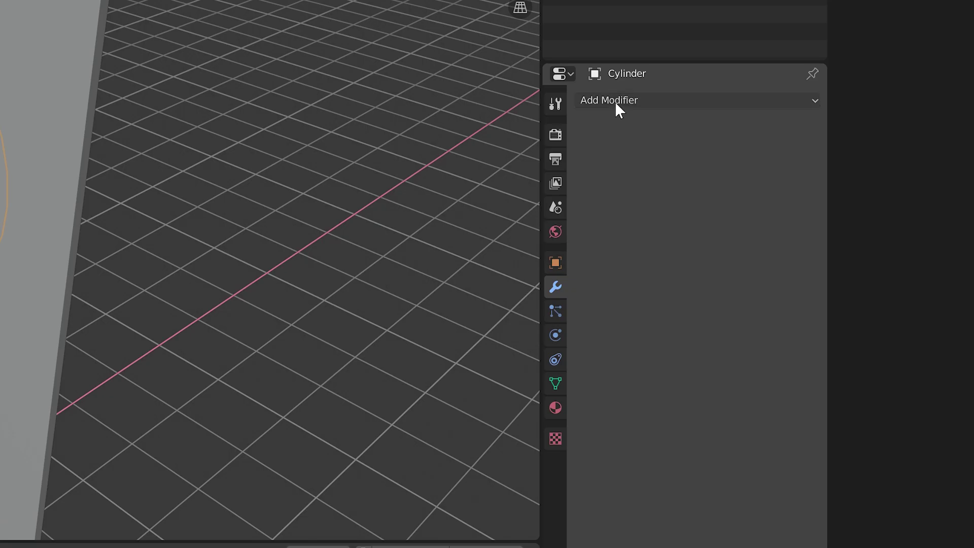
Add a Subdivision Surface modifier to the tapered cylinder and insert edge loops around its side
{"action": "left_click", "coordinate": [615, 102]}
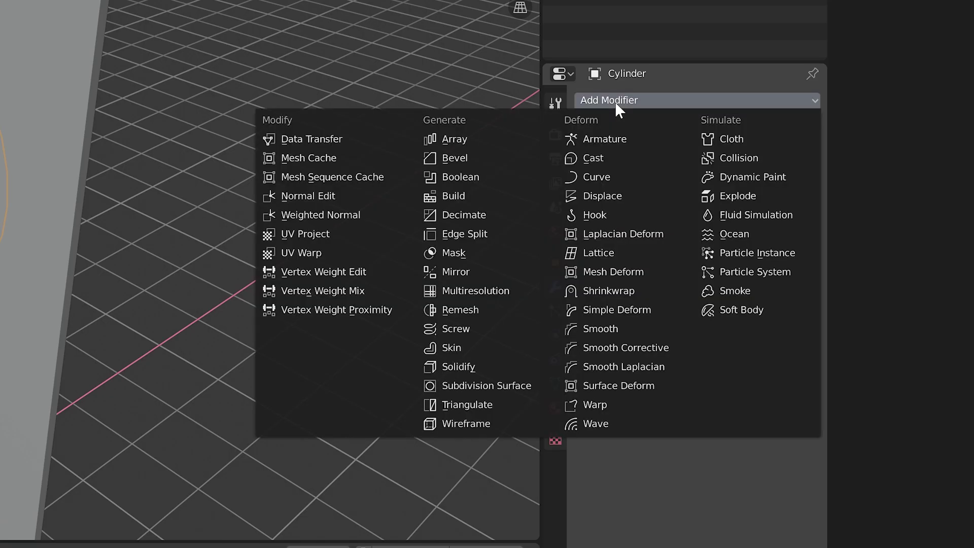
{"action": "left_click", "coordinate": [512, 392]}
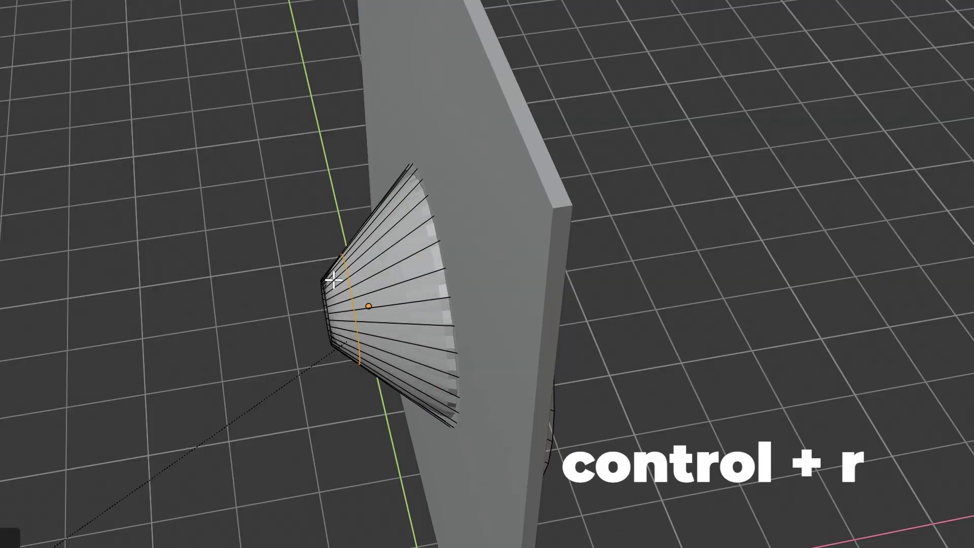
{"action": "key", "text": "ctrl+r"}
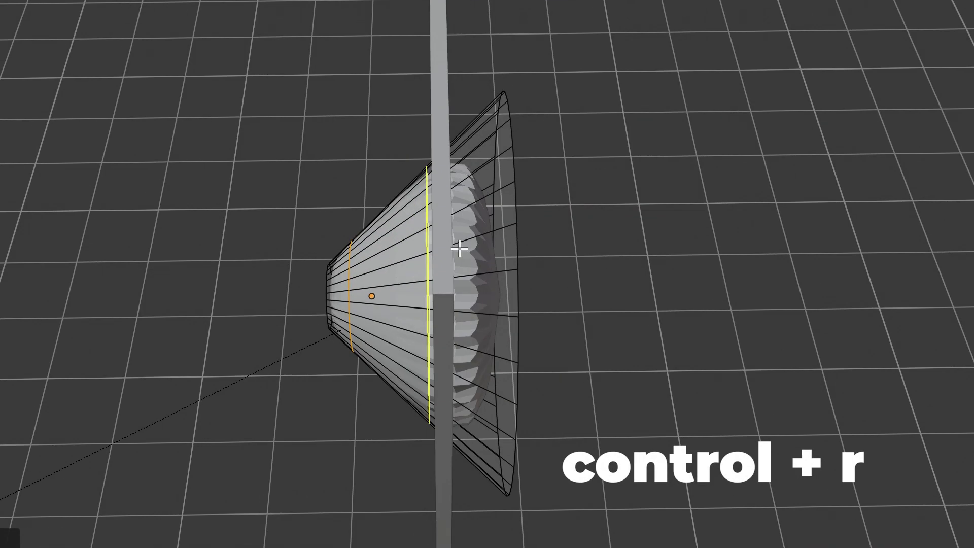
{"action": "left_click", "coordinate": [463, 245]}
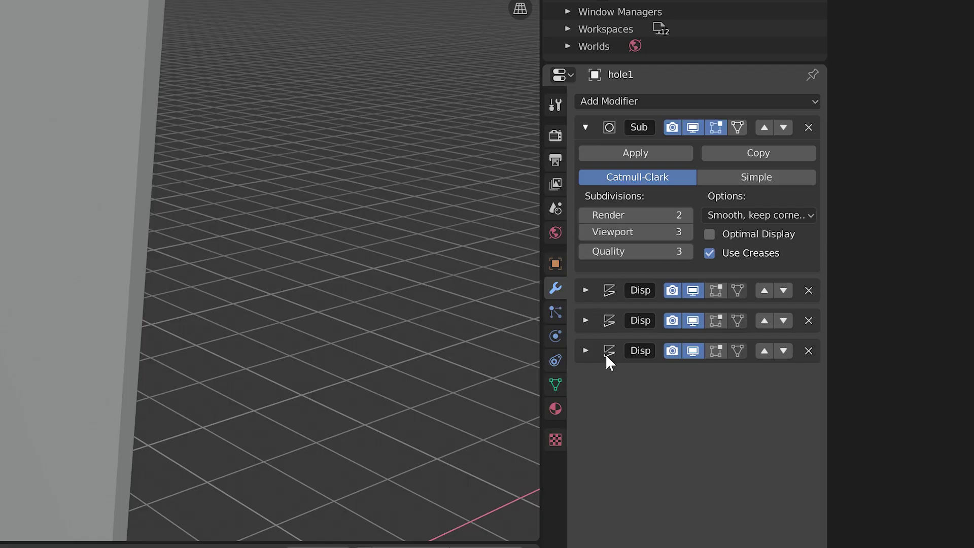
Expand the first Displace modifier of hole1 and set the Clouds size of the displaceHole1 texture to 0.20
{"action": "left_click", "coordinate": [585, 290]}
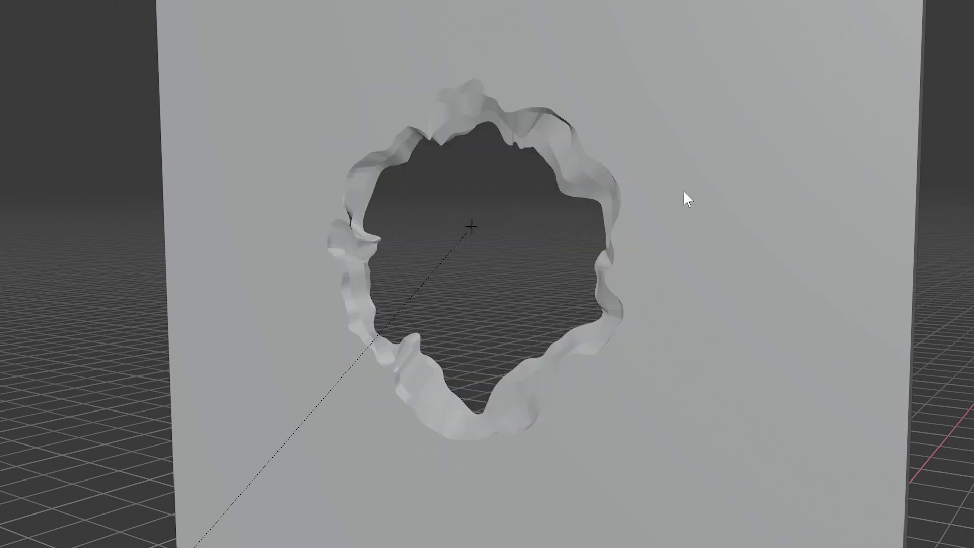
{"action": "middle_click_drag", "start_coordinate": [685, 195], "coordinate": [643, 236]}
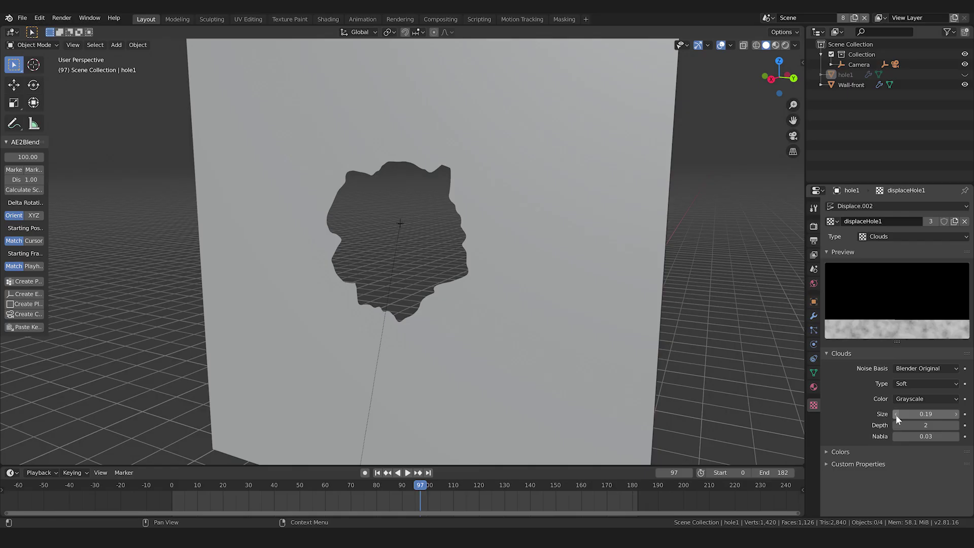
{"action": "left_click", "coordinate": [955, 414]}
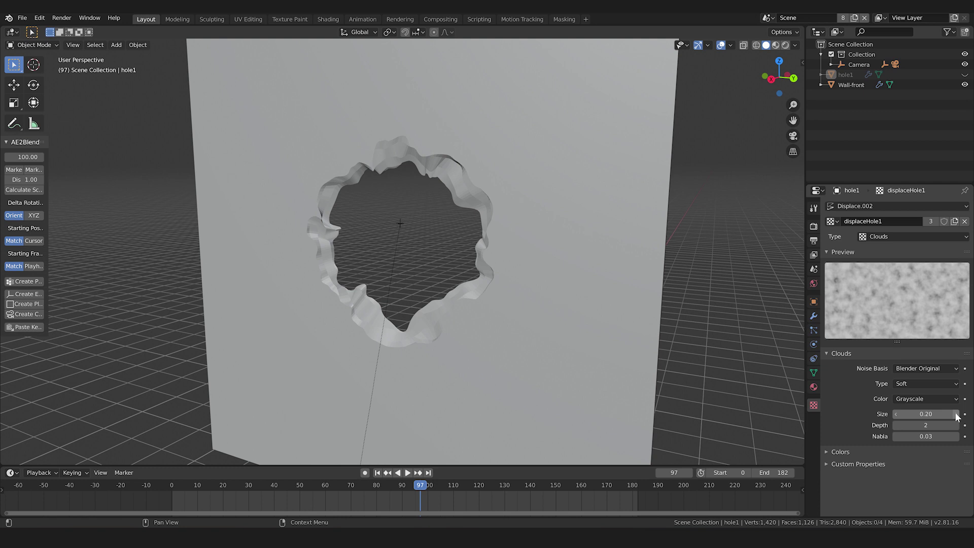
Try smaller Clouds sizes, such as 0.14, on the displaceHole1 texture
{"action": "left_click", "coordinate": [814, 387]}
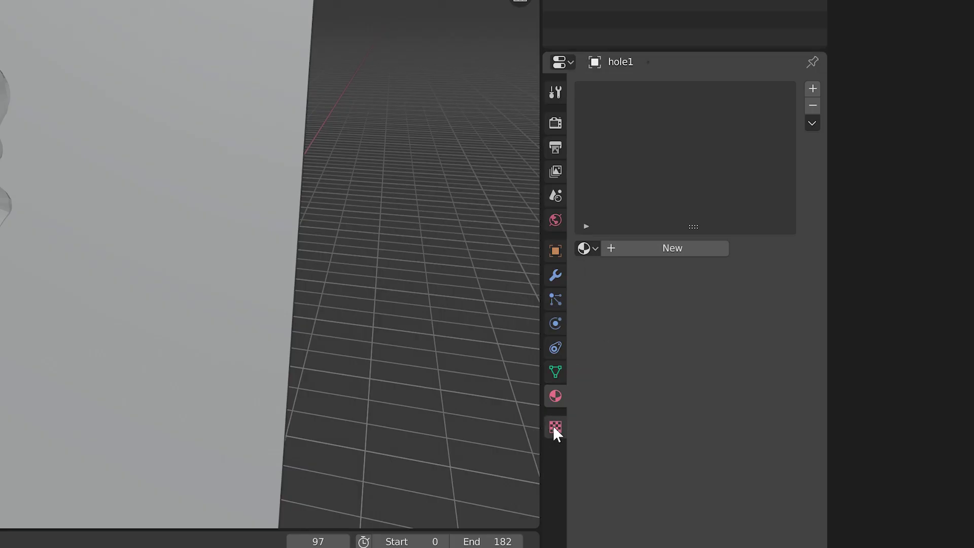
{"action": "left_click", "coordinate": [555, 427]}
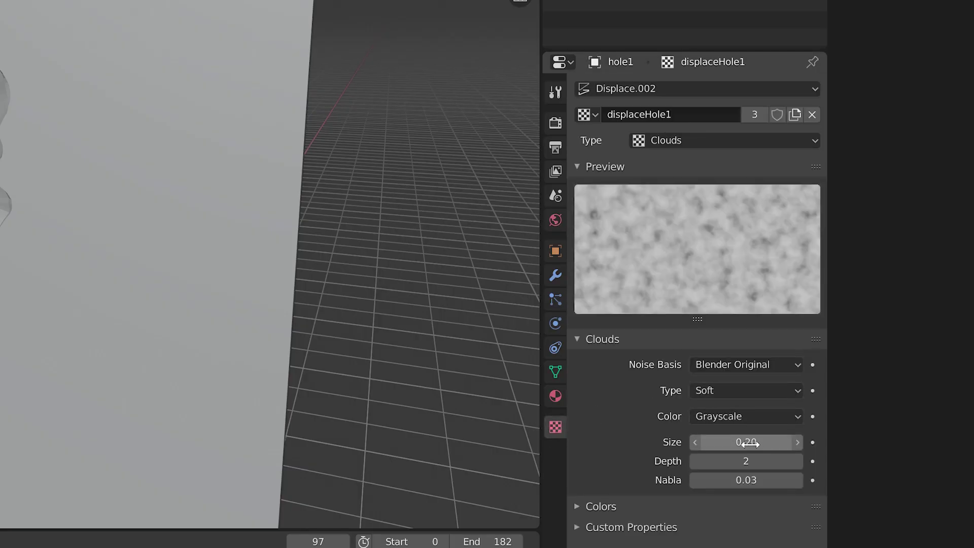
{"action": "left_click", "coordinate": [695, 442]}
{"action": "left_click", "coordinate": [695, 441]}
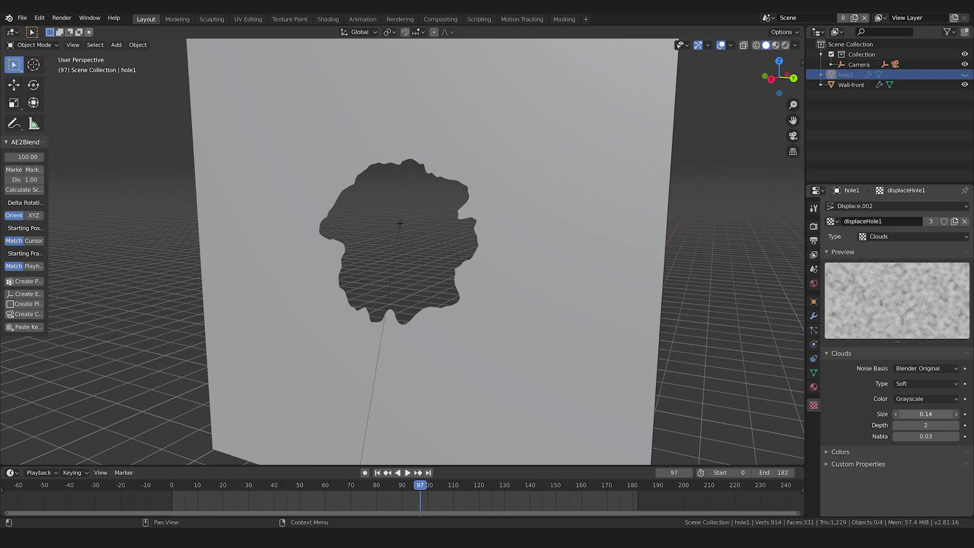
{"action": "left_click", "coordinate": [896, 414]}
{"action": "left_click", "coordinate": [896, 414]}
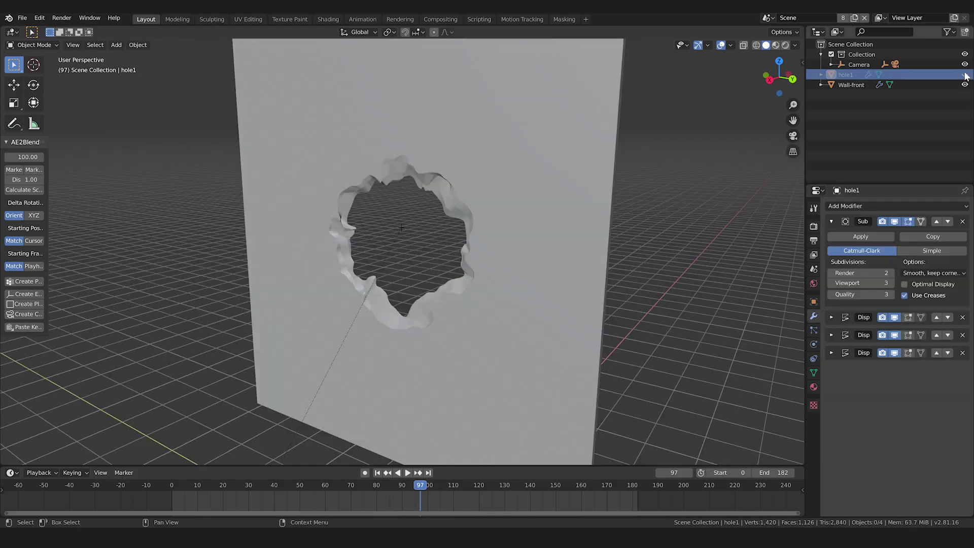
Unhide hole1, duplicate it, and rotate and shift the copy along the X axis within the wall
{"action": "key", "text": "alt+h"}
{"action": "key", "text": "shift+d"}
{"action": "right_click", "coordinate": [528, 186]}
{"action": "key", "text": "r"}
{"action": "middle_click_drag", "start_coordinate": [529, 185], "coordinate": [407, 153]}
{"action": "key", "text": "Return"}
{"action": "key", "text": "g"}
{"action": "key", "text": "x"}
{"action": "left_click", "coordinate": [499, 181]}
Add another Boolean modifier to Wall-front for the duplicated hole object
{"action": "left_click", "coordinate": [410, 153]}
{"action": "left_click", "coordinate": [850, 206]}
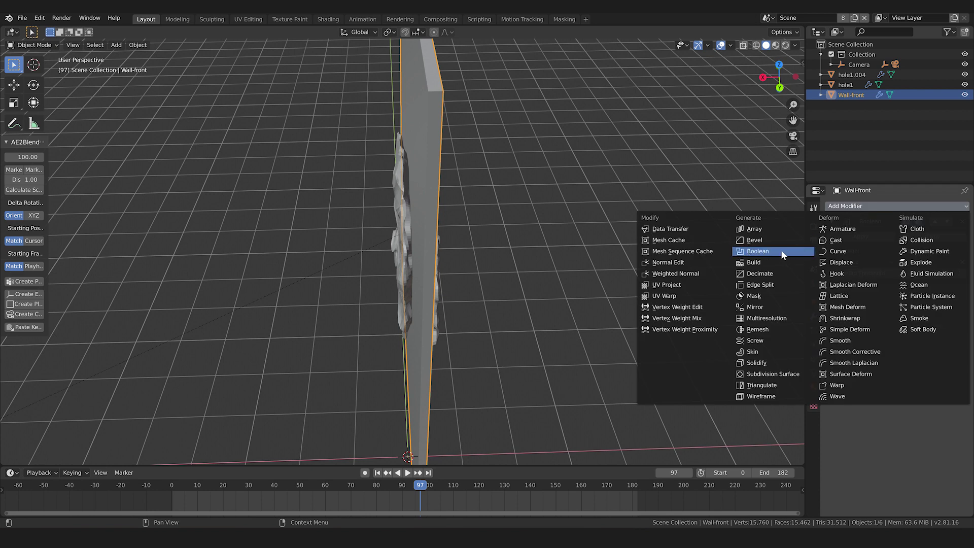
{"action": "left_click", "coordinate": [781, 249]}
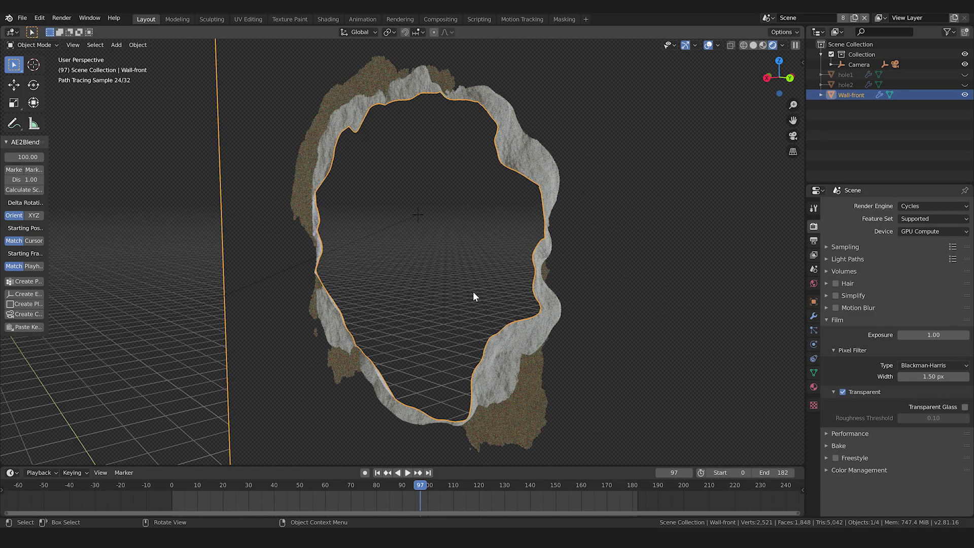
{"action": "middle_click_drag", "start_coordinate": [473, 291], "coordinate": [529, 282]}
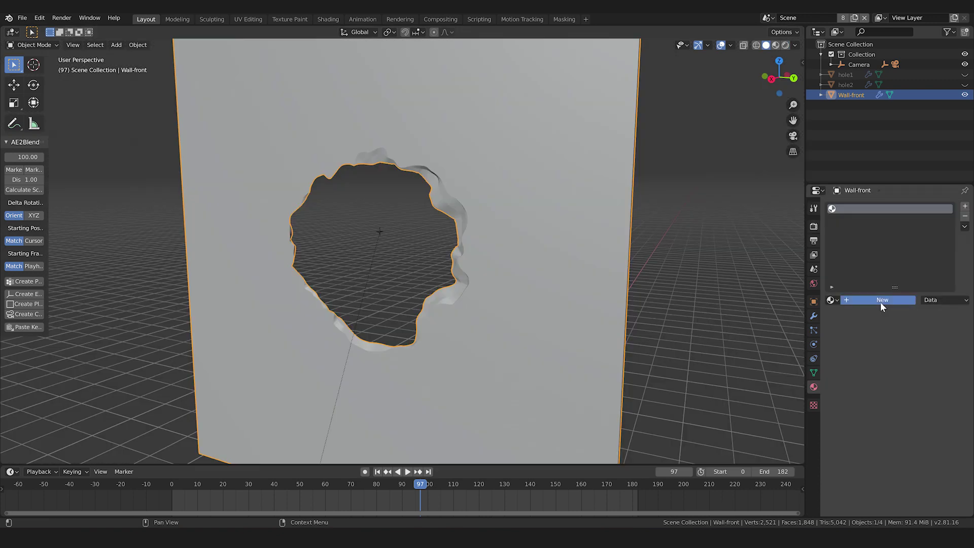
Create a new material for Wall-front and turn the enlarged timeline area into a Shader Editor
{"action": "left_click", "coordinate": [881, 300]}
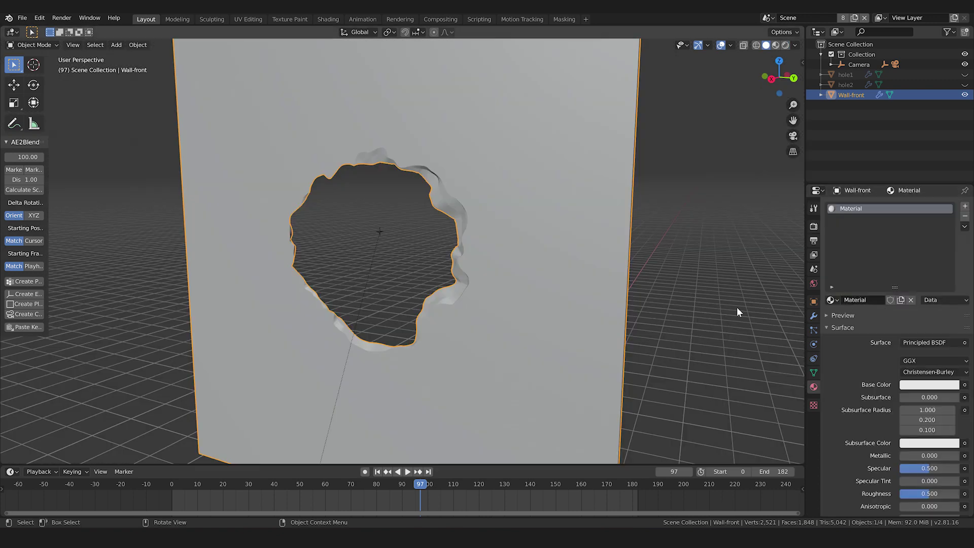
{"action": "left_click_drag", "start_coordinate": [14, 462], "coordinate": [17, 291]}
{"action": "left_click", "coordinate": [10, 290]}
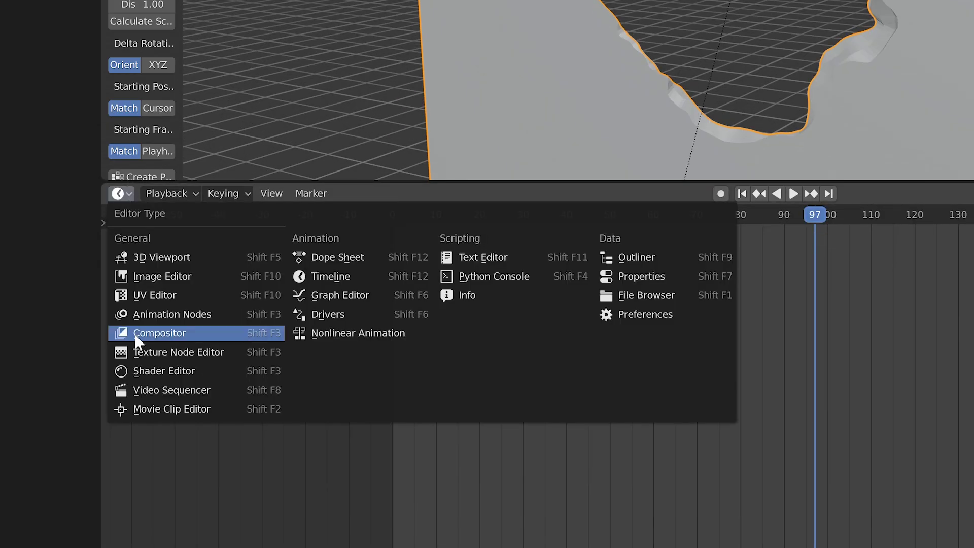
{"action": "left_click", "coordinate": [147, 371]}
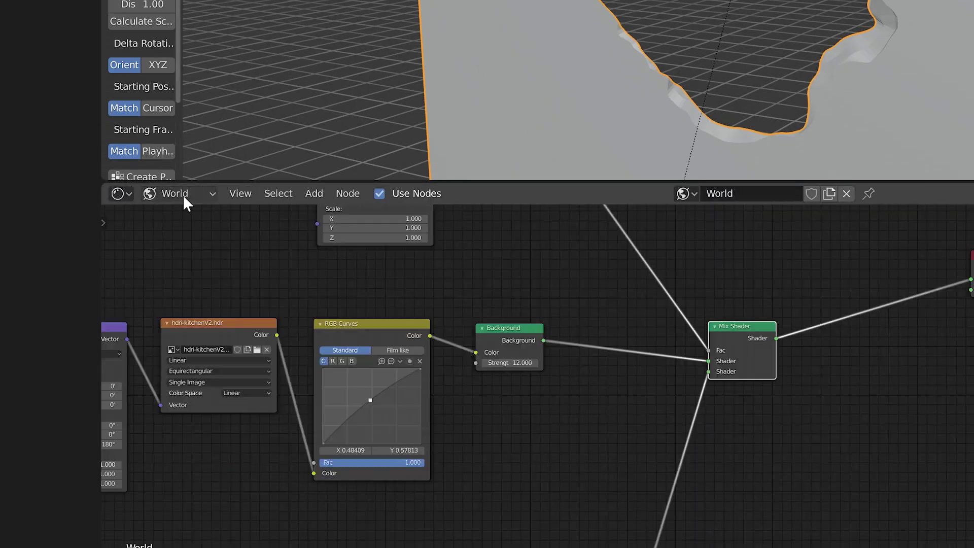
Set the Shader Editor to Object shaders and the viewport shading to Material Preview
{"action": "left_click", "coordinate": [182, 195]}
{"action": "left_click", "coordinate": [183, 214]}
{"action": "key", "text": "z"}
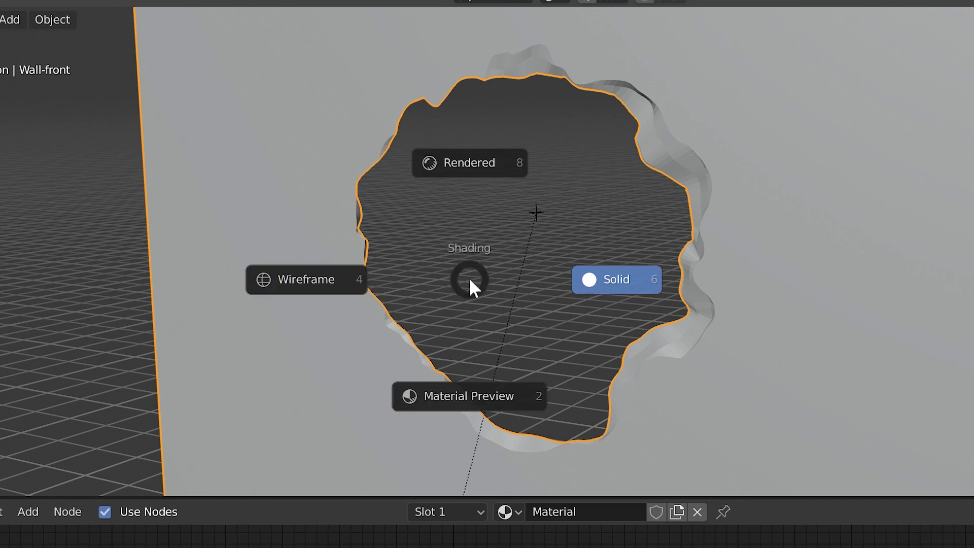
{"action": "left_click", "coordinate": [469, 390]}
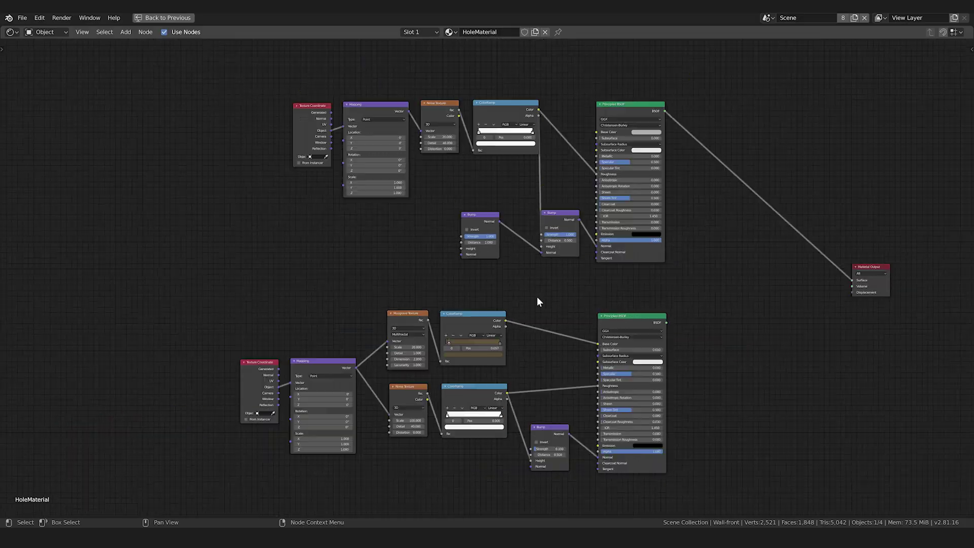
Move the upper Principled BSDF node setup up and to the left in HoleMaterial, and restore the split editor layout
{"action": "scroll", "coordinate": [537, 302], "scroll_direction": "down", "scroll_amount": 1}
{"action": "left_click_drag", "start_coordinate": [332, 90], "coordinate": [626, 228]}
{"action": "key", "text": "g"}
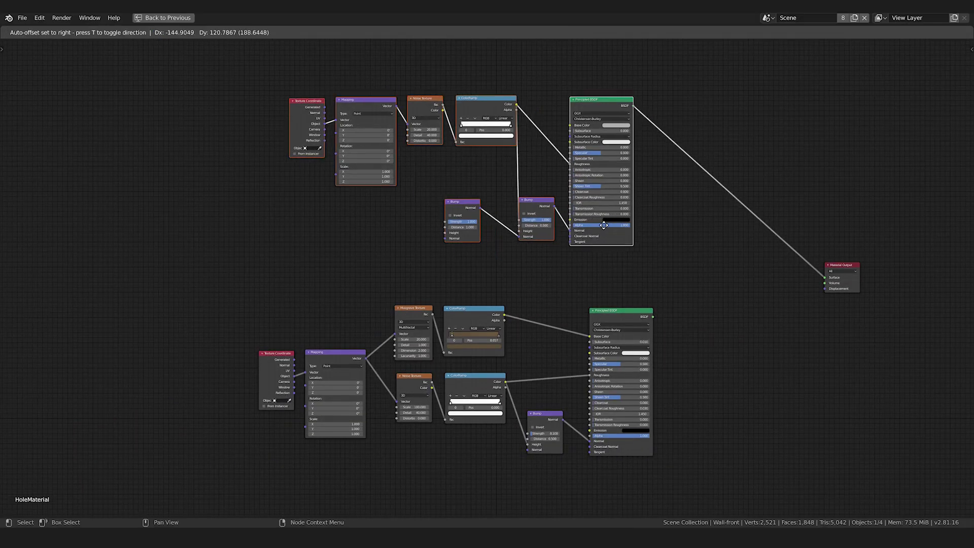
{"action": "left_click", "coordinate": [604, 225]}
{"action": "key", "text": "ctrl+space"}
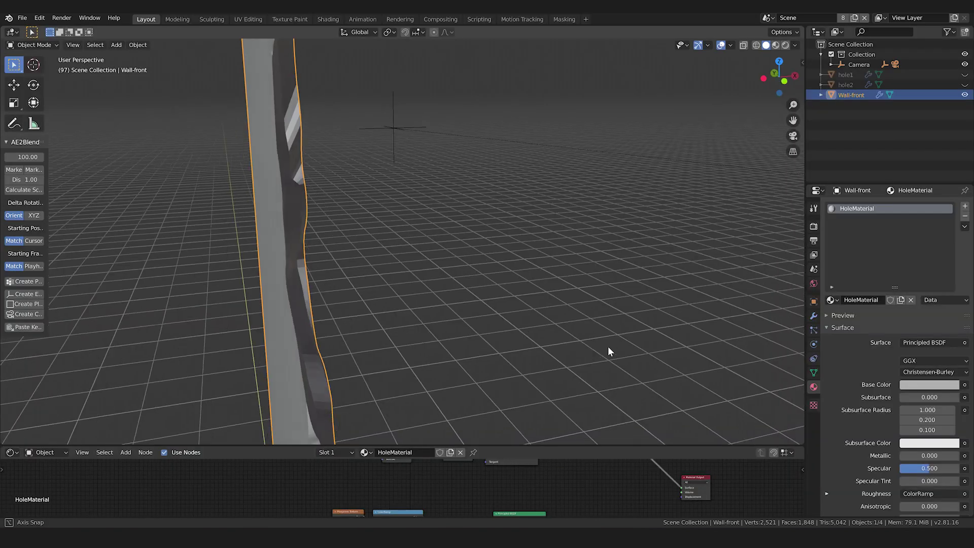
Add a Geometry node to HoleMaterial and preview its Backfacing output on the wall
{"action": "middle_click_drag", "start_coordinate": [608, 347], "coordinate": [513, 323]}
{"action": "scroll", "coordinate": [455, 316], "scroll_direction": "up", "scroll_amount": 4}
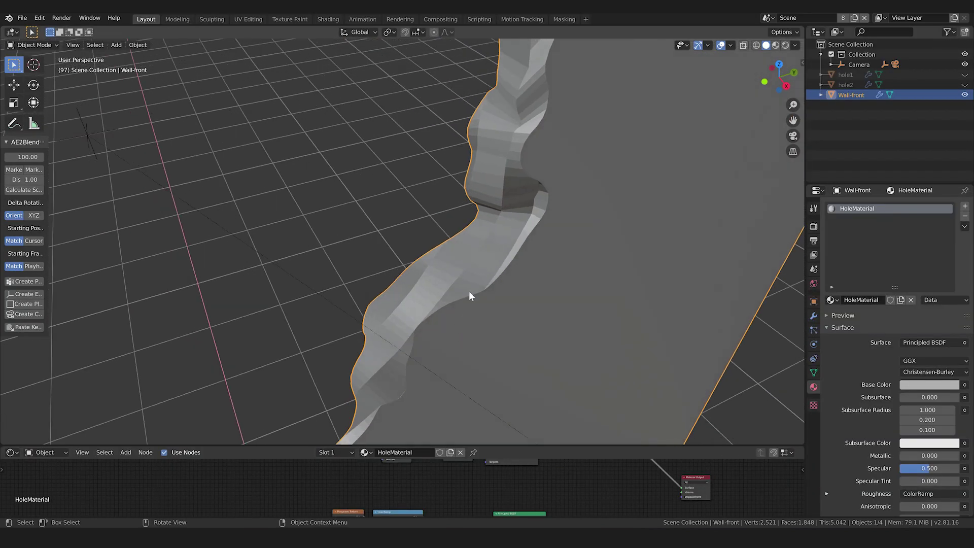
{"action": "scroll", "coordinate": [578, 335], "scroll_direction": "down", "scroll_amount": 1}
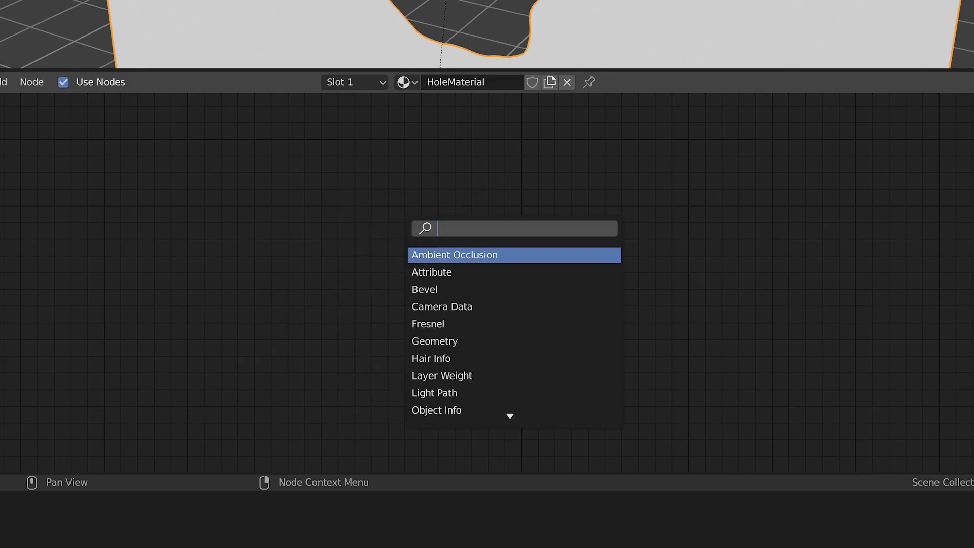
{"action": "type", "text": "geom"}
{"action": "key", "text": "Return"}
{"action": "left_click", "coordinate": [367, 163]}
{"action": "left_click", "coordinate": [492, 310], "text": "ctrl+shift"}
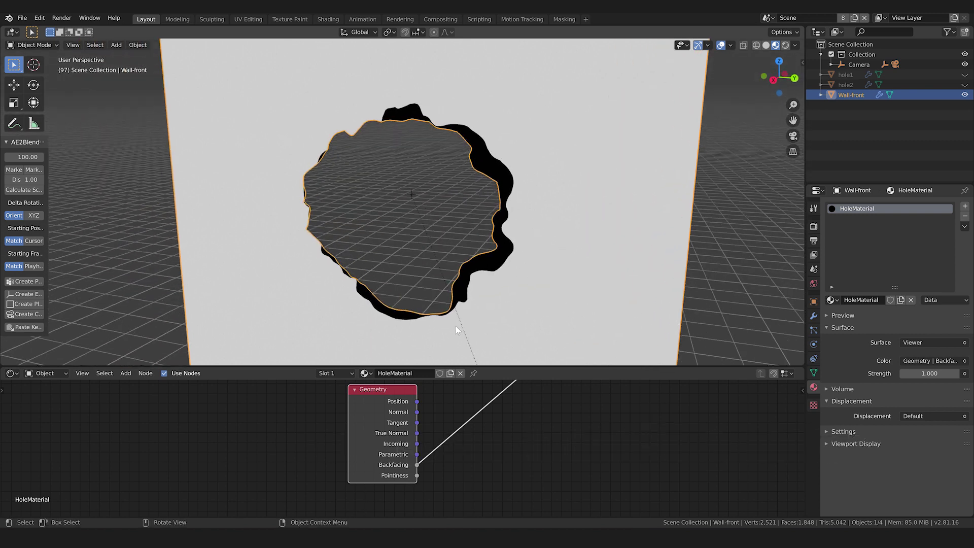
Try flipping the normals of the Wall-front mesh in Edit Mode with a maximized Solid-shaded viewport
{"action": "key", "text": "z"}
{"action": "left_click", "coordinate": [555, 308]}
{"action": "scroll", "coordinate": [555, 308], "scroll_direction": "down", "scroll_amount": 4}
{"action": "scroll", "coordinate": [548, 309], "scroll_direction": "up", "scroll_amount": 3}
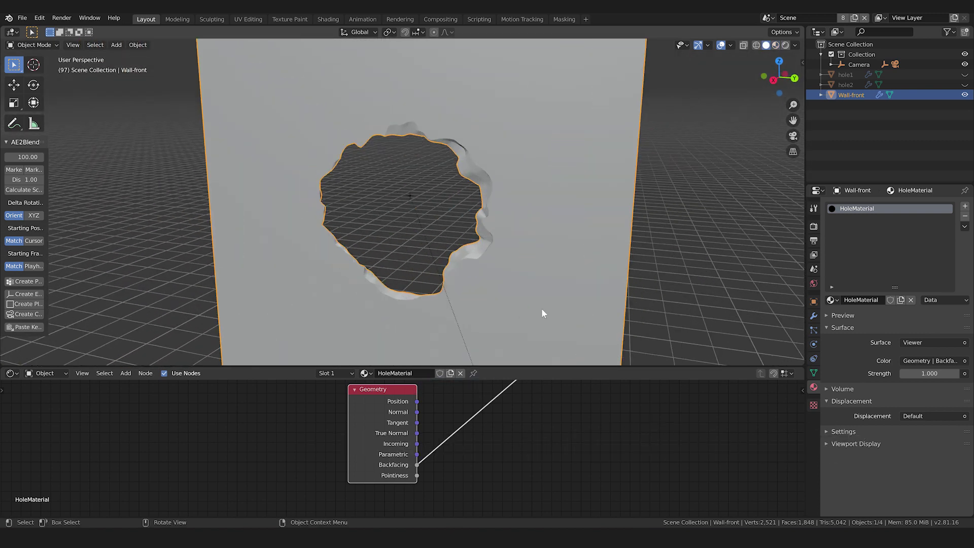
{"action": "key", "text": "ctrl+space"}
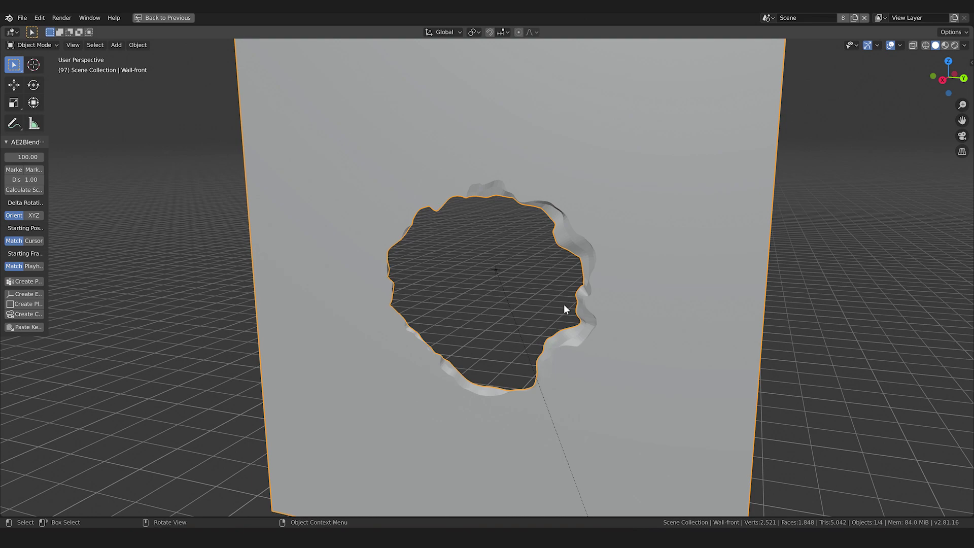
{"action": "key", "text": "Tab"}
{"action": "left_click", "coordinate": [127, 44]}
{"action": "left_click", "coordinate": [140, 55]}
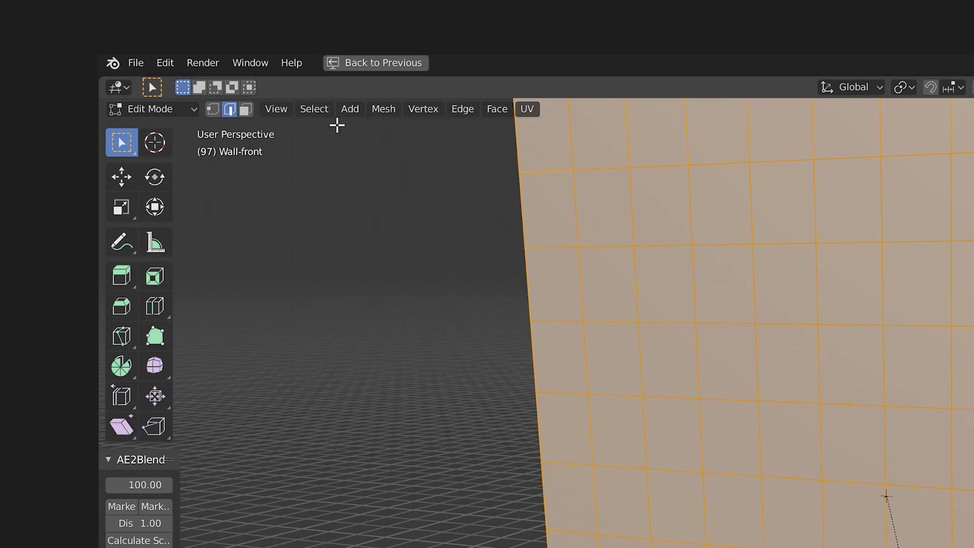
{"action": "left_click", "coordinate": [392, 104]}
{"action": "mouse_move", "coordinate": [436, 343]}
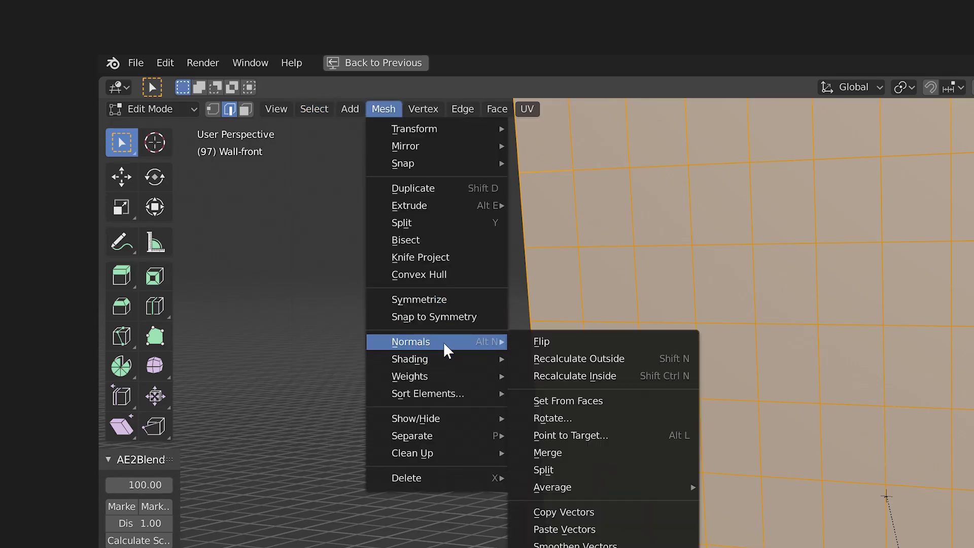
{"action": "left_click", "coordinate": [582, 341]}
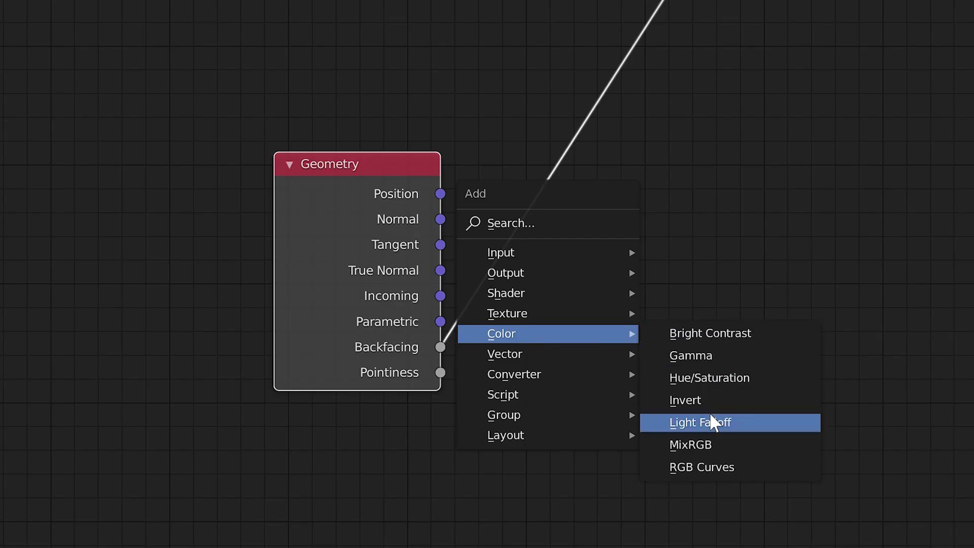
Insert an Invert node after the Geometry node's Backfacing output and add a Mix Shader fed by the upper Principled BSDF
{"action": "left_click", "coordinate": [685, 398]}
{"action": "left_click", "coordinate": [503, 223]}
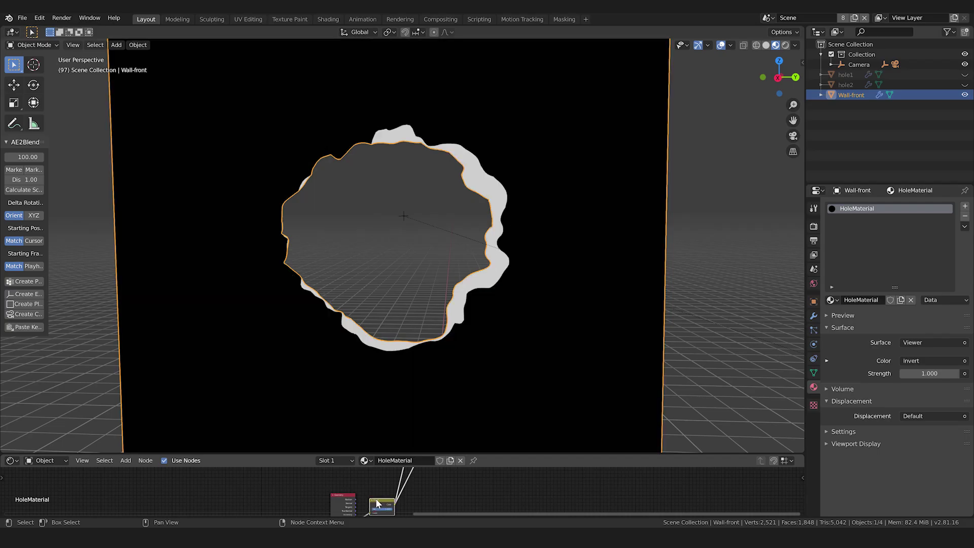
{"action": "mouse_move", "coordinate": [606, 313]}
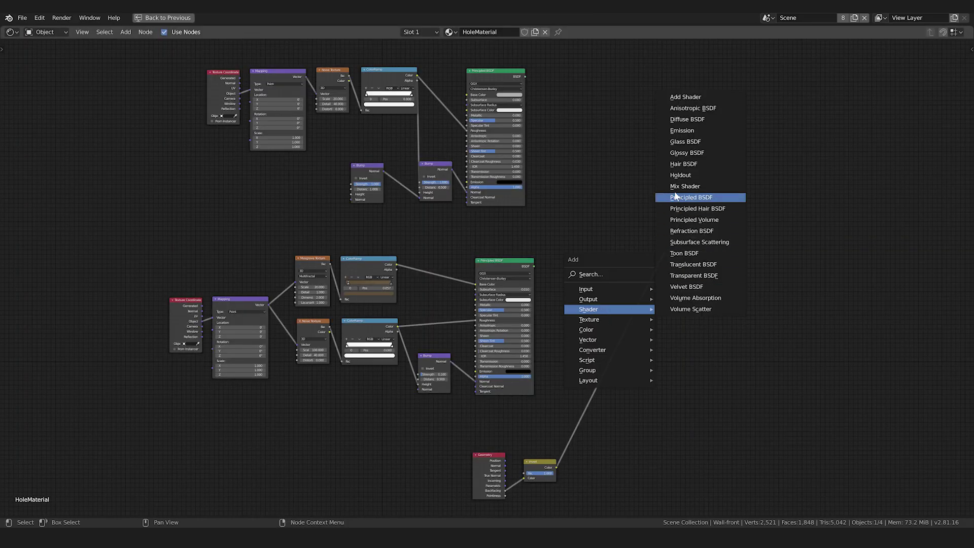
{"action": "left_click", "coordinate": [685, 186]}
{"action": "left_click", "coordinate": [627, 268]}
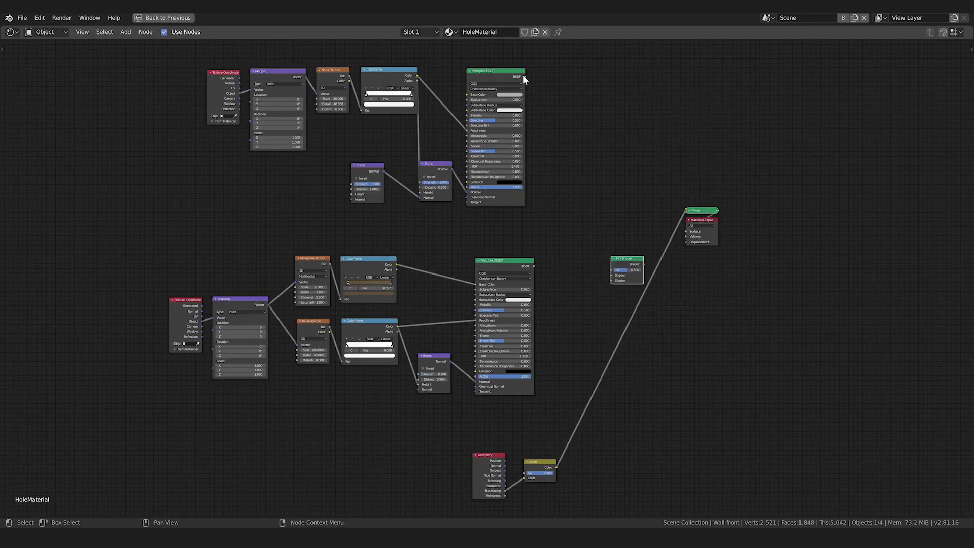
{"action": "left_click_drag", "start_coordinate": [525, 76], "coordinate": [613, 270]}
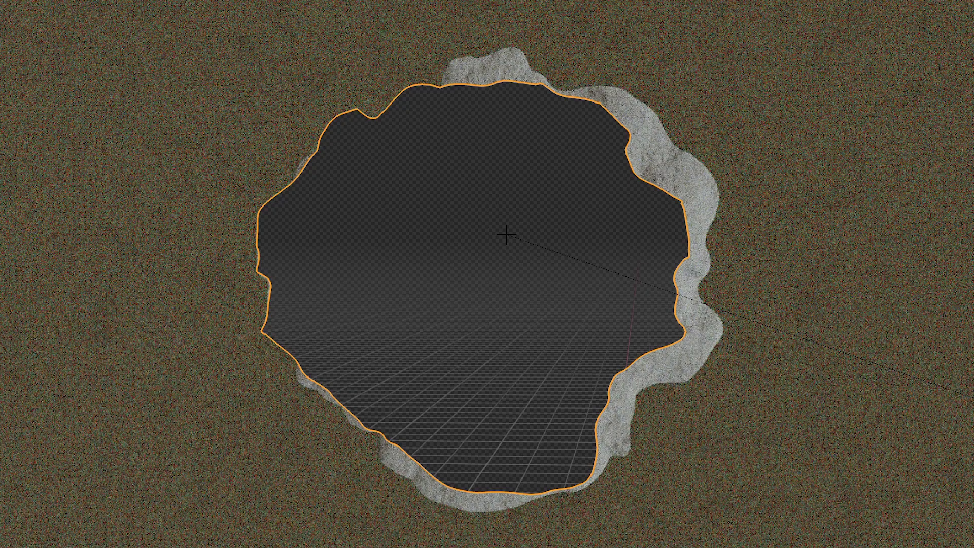
Add a Gradient Texture node to HoleMaterial and set its type to Spherical
{"action": "middle_click_drag", "start_coordinate": [535, 232], "coordinate": [535, 232]}
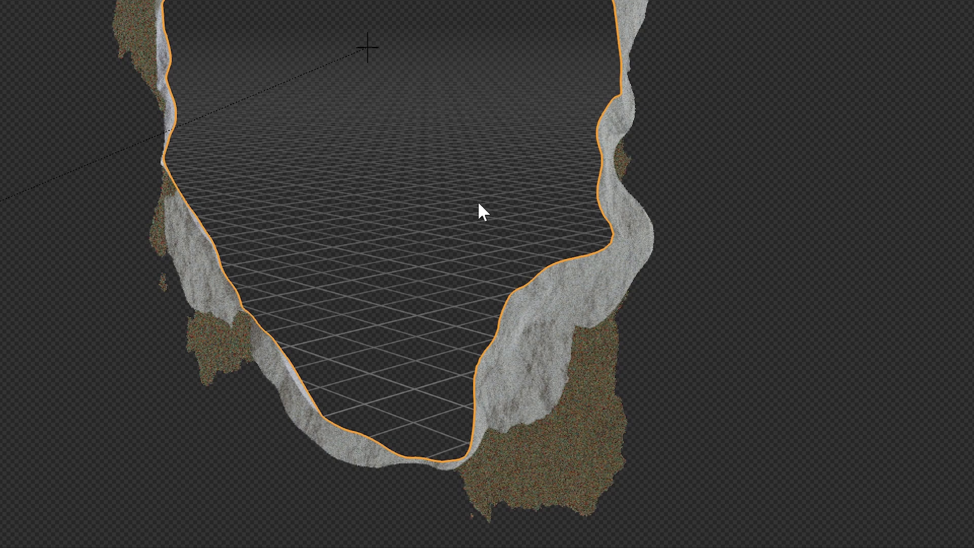
{"action": "middle_click_drag", "start_coordinate": [479, 205], "coordinate": [589, 185]}
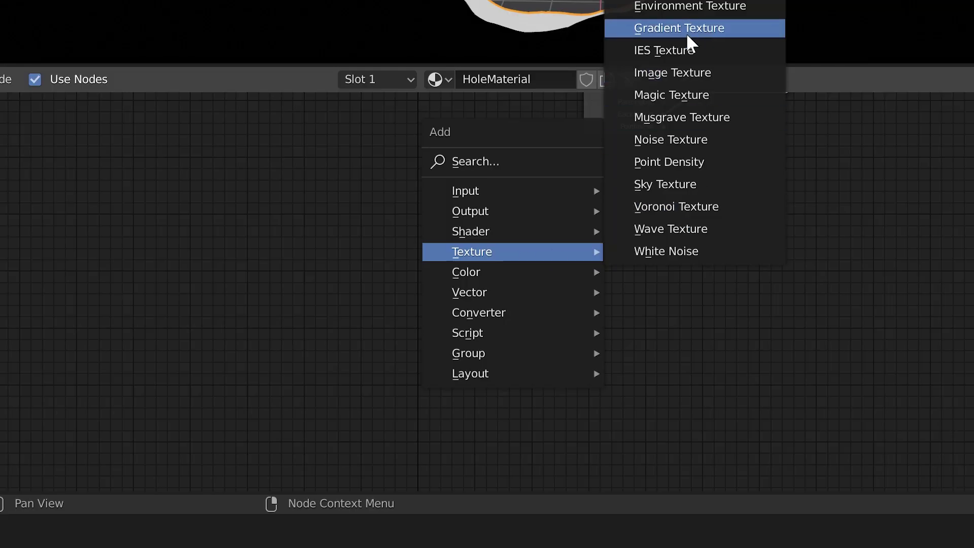
{"action": "left_click", "coordinate": [685, 29]}
{"action": "left_click", "coordinate": [539, 187]}
{"action": "scroll", "coordinate": [568, 305], "scroll_direction": "up", "scroll_amount": 3}
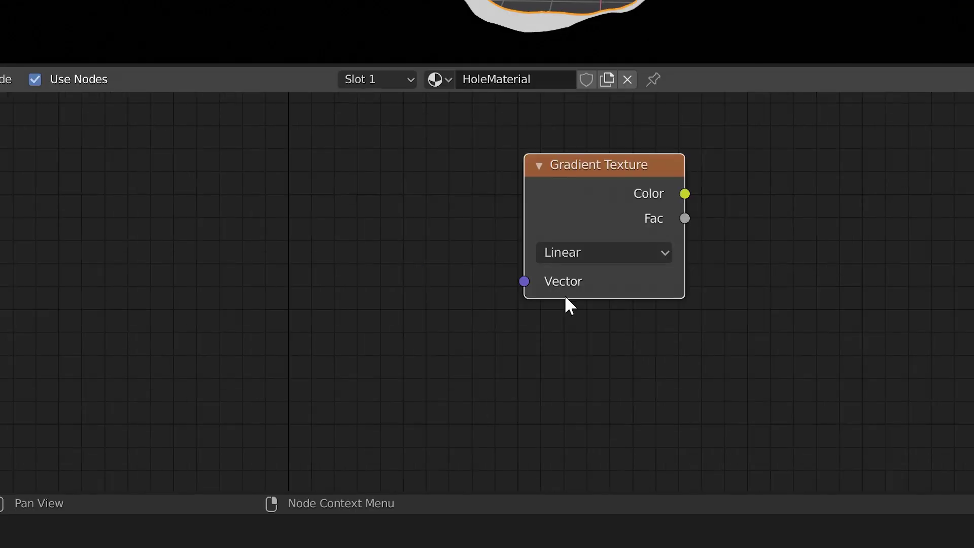
{"action": "left_click", "coordinate": [600, 257]}
{"action": "left_click", "coordinate": [600, 378]}
Give the Gradient Texture Mapping and Texture Coordinate nodes, using Object coordinates that reference hole1
{"action": "key", "text": "ctrl+t"}
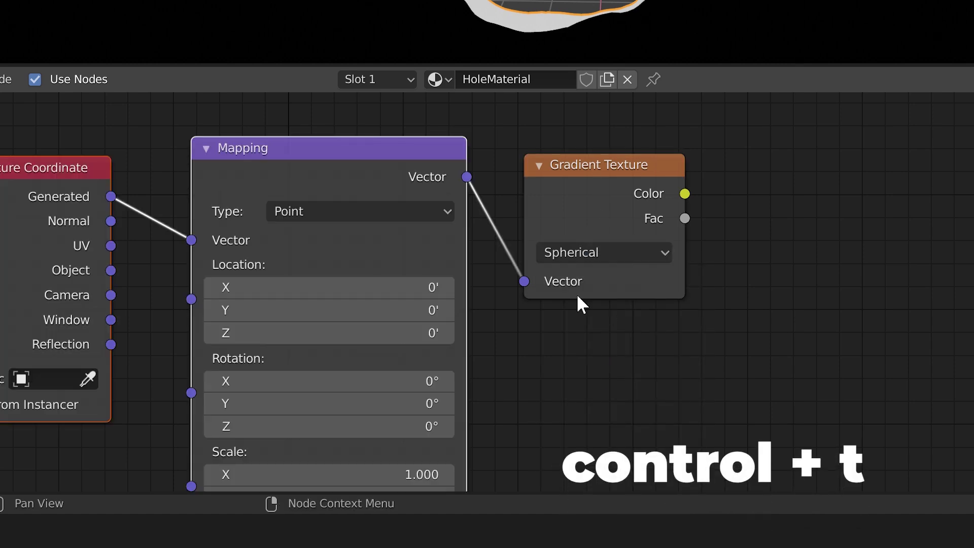
{"action": "scroll", "coordinate": [584, 335], "scroll_direction": "down", "scroll_amount": 1}
{"action": "middle_click_drag", "start_coordinate": [589, 374], "coordinate": [717, 327]}
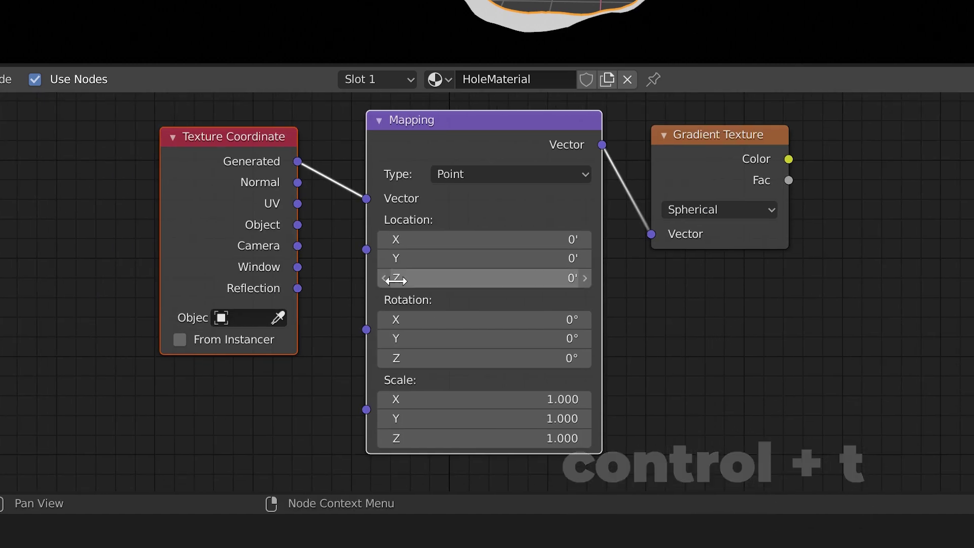
{"action": "left_click_drag", "start_coordinate": [306, 225], "coordinate": [359, 209]}
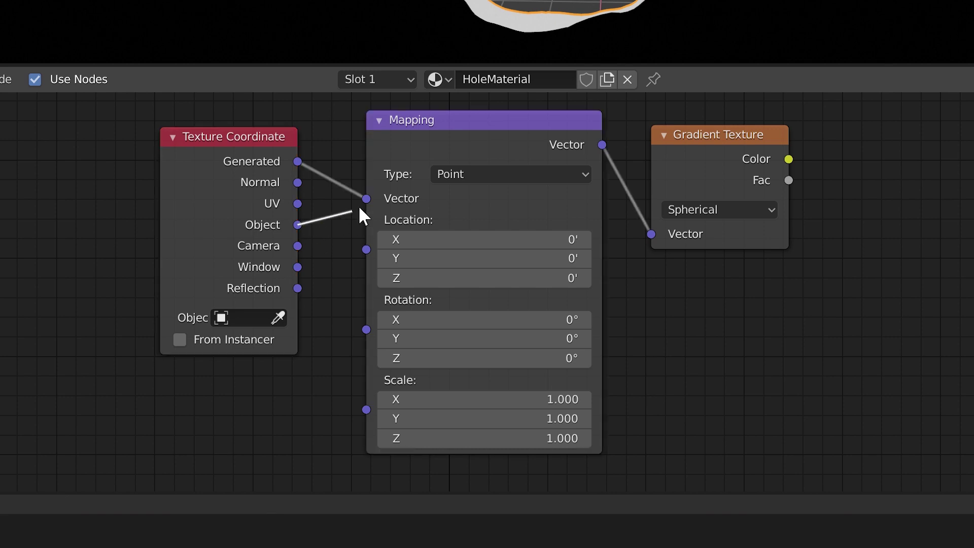
{"action": "left_click", "coordinate": [244, 318]}
{"action": "left_click", "coordinate": [254, 192]}
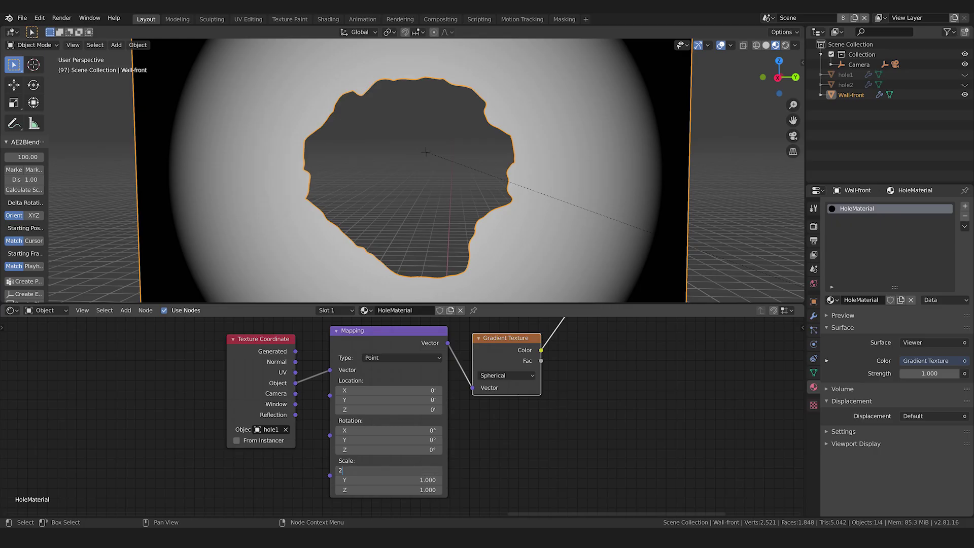
Set the gradient's Mapping scale to X 1.3, Y 5 and Z 1.4, and its X location to -0.1'
{"action": "key", "text": "Return"}
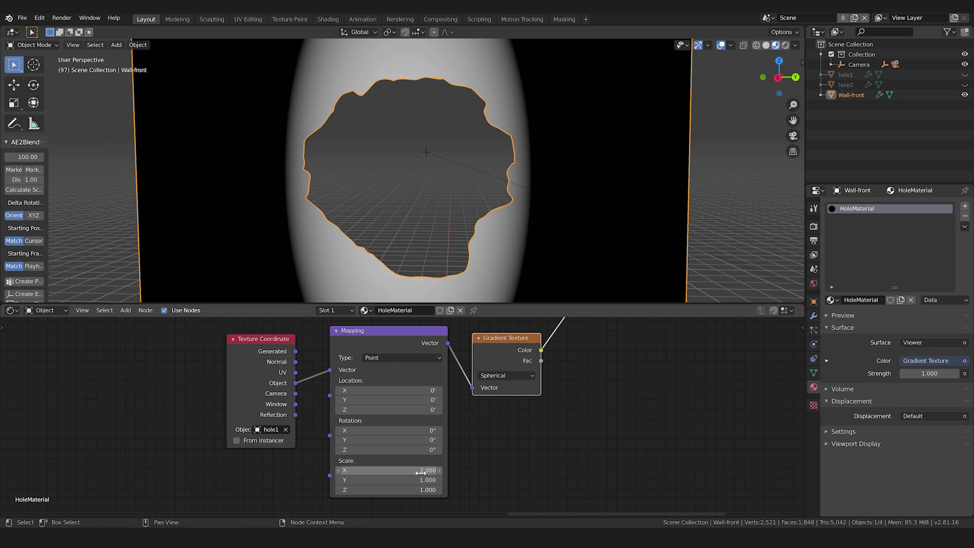
{"action": "key", "text": "Return"}
{"action": "mouse_move", "coordinate": [920, 256]}
{"action": "left_mouse_down"}
{"action": "mouse_move", "coordinate": [929, 256]}
{"action": "mouse_move", "coordinate": [912, 256]}
{"action": "mouse_move", "coordinate": [932, 256]}
{"action": "mouse_move", "coordinate": [913, 256]}
{"action": "left_mouse_up"}
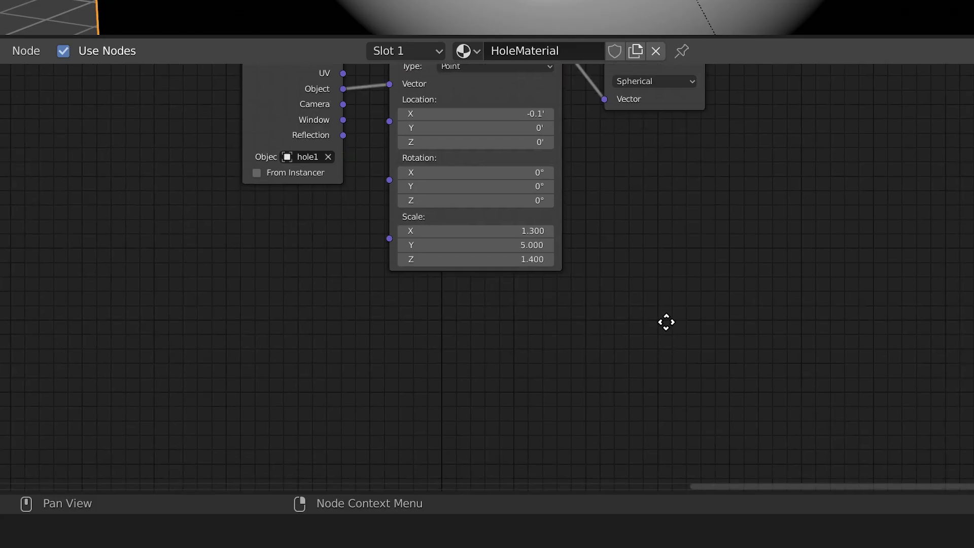
Add a Musgrave Texture node below the gradient's Mapping node
{"action": "key", "text": "shift+a"}
{"action": "mouse_move", "coordinate": [587, 291]}
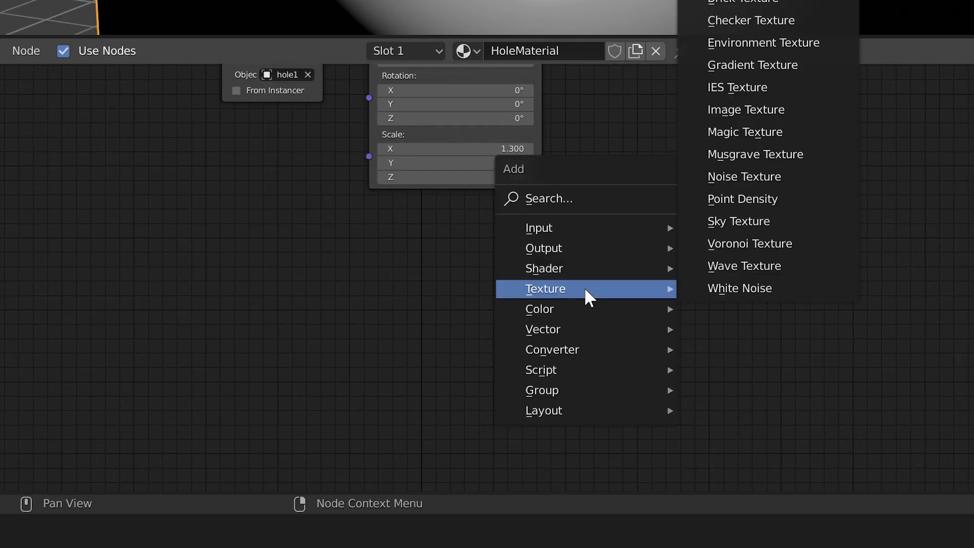
{"action": "left_click", "coordinate": [774, 154]}
{"action": "left_click", "coordinate": [613, 263]}
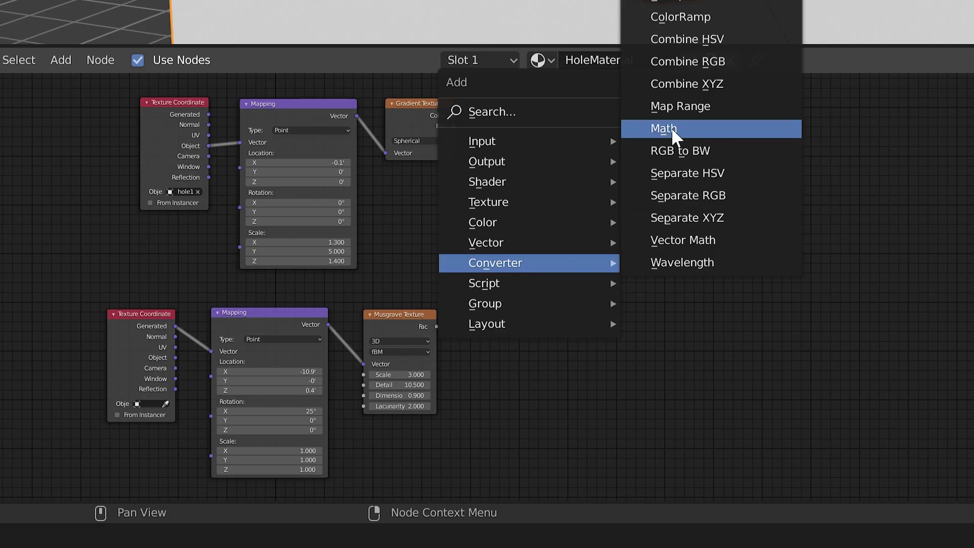
Add a Math node set to Multiply and feed it the Gradient Texture's Color and the Musgrave Texture's Fac
{"action": "left_click", "coordinate": [663, 127]}
{"action": "left_click", "coordinate": [661, 190]}
{"action": "left_click", "coordinate": [692, 218]}
{"action": "left_click", "coordinate": [693, 250]}
{"action": "left_click_drag", "start_coordinate": [547, 320], "coordinate": [660, 252]}
{"action": "left_click_drag", "start_coordinate": [564, 109], "coordinate": [659, 241]}
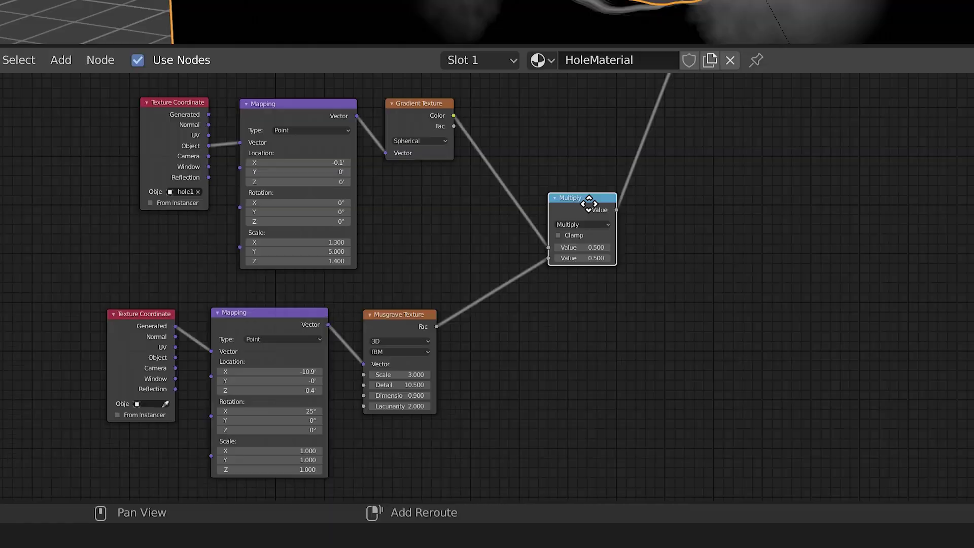
Duplicate the Multiply node, feed it the first Multiply's result and set its second value to 10.1
{"action": "key", "text": "shift+d"}
{"action": "left_click", "coordinate": [423, 371]}
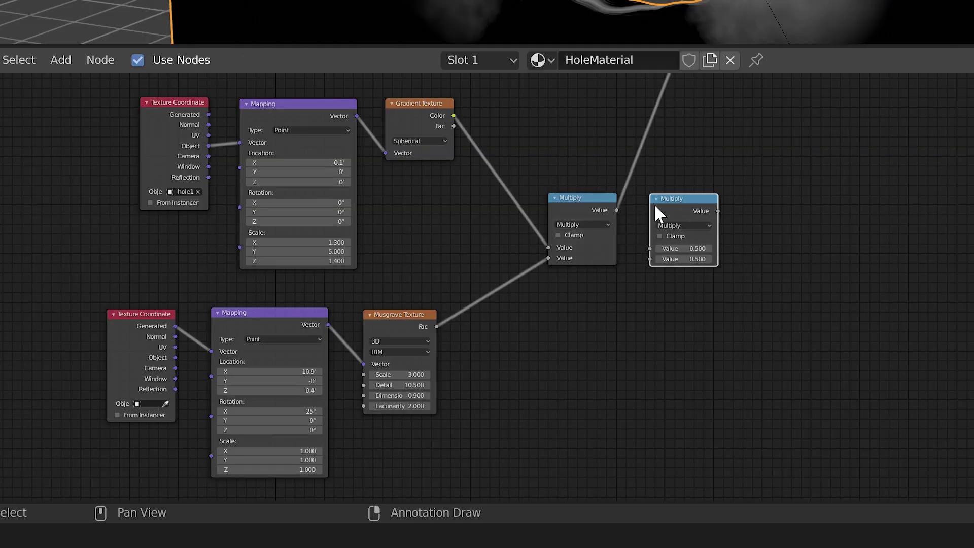
{"action": "left_click_drag", "start_coordinate": [404, 370], "coordinate": [420, 390]}
{"action": "left_click_drag", "start_coordinate": [699, 262], "coordinate": [720, 262]}
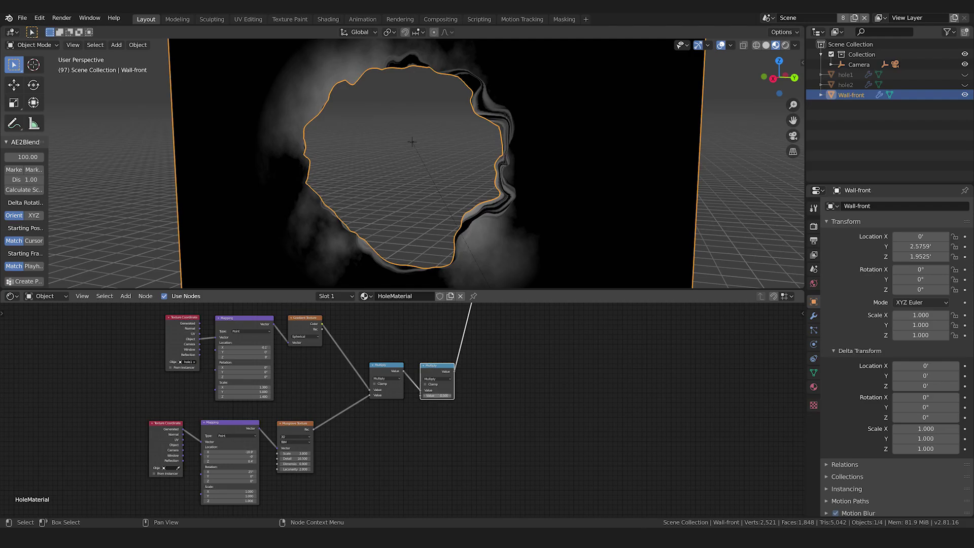
Duplicate the Multiply node again as a Greater Than node fed by the second Multiply, preview it and set its threshold to 0.2
{"action": "key", "text": "shift+d"}
{"action": "left_click_drag", "start_coordinate": [437, 395], "coordinate": [466, 390]}
{"action": "left_click", "coordinate": [480, 368]}
{"action": "left_click", "coordinate": [482, 378]}
{"action": "left_click", "coordinate": [486, 448]}
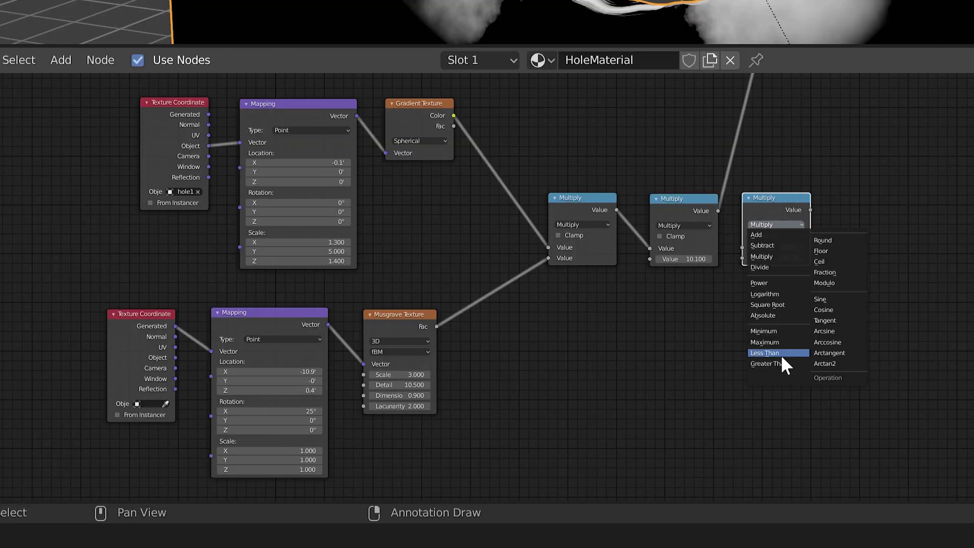
{"action": "left_click", "coordinate": [783, 251], "text": "ctrl+shift"}
{"action": "left_click_drag", "start_coordinate": [743, 249], "coordinate": [766, 258]}
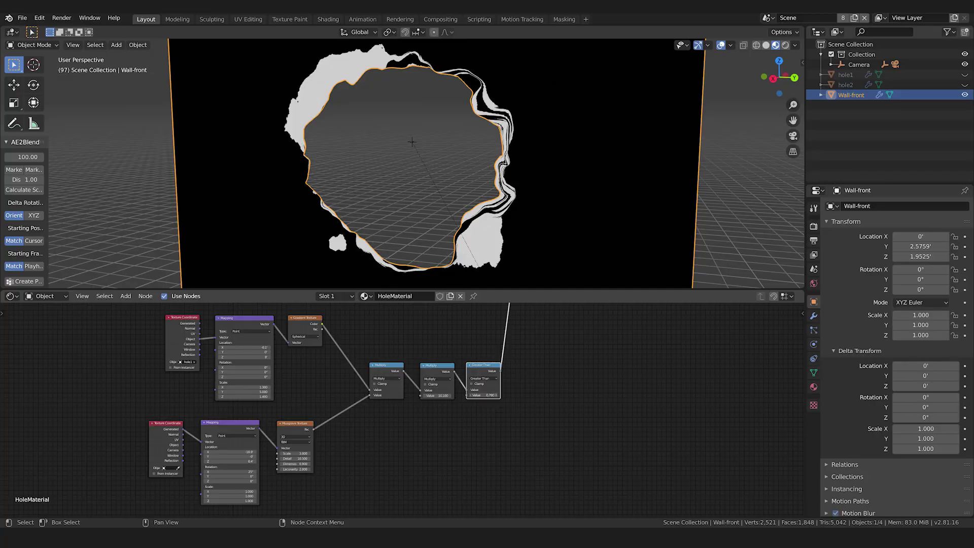
{"action": "left_click_drag", "start_coordinate": [485, 395], "coordinate": [462, 402]}
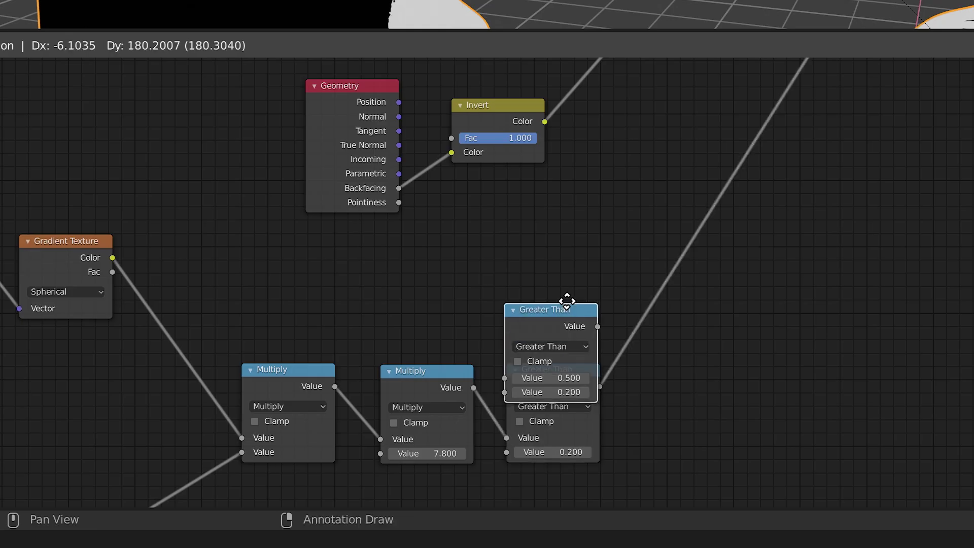
Place a copy of the Greater Than node above the original and feed it the second Multiply's output
{"action": "left_click", "coordinate": [563, 244]}
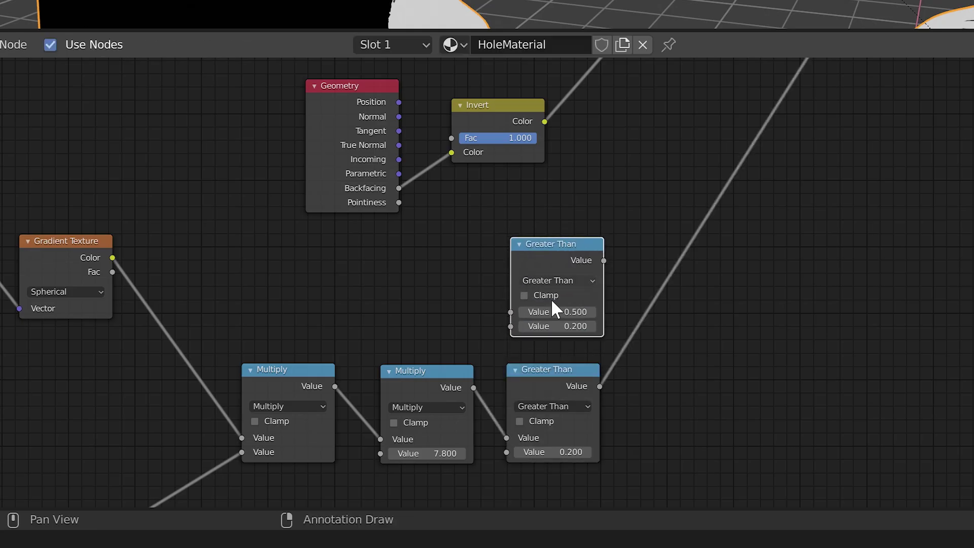
{"action": "left_click_drag", "start_coordinate": [474, 388], "coordinate": [496, 335]}
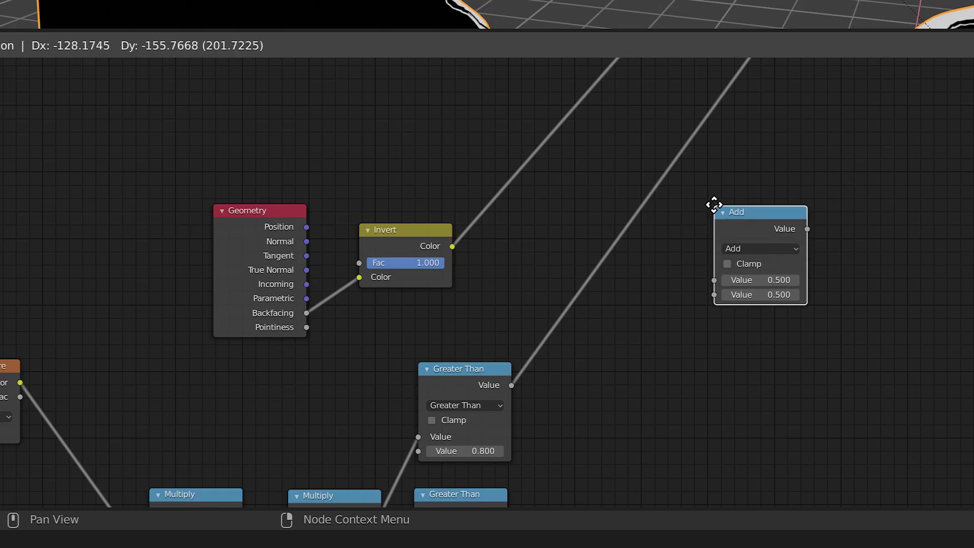
Insert an Add Math node after the duplicated Greater Than node and connect the Invert node's Color to it
{"action": "left_click", "coordinate": [543, 301]}
{"action": "left_click_drag", "start_coordinate": [753, 223], "coordinate": [660, 190]}
{"action": "left_click", "coordinate": [451, 246]}
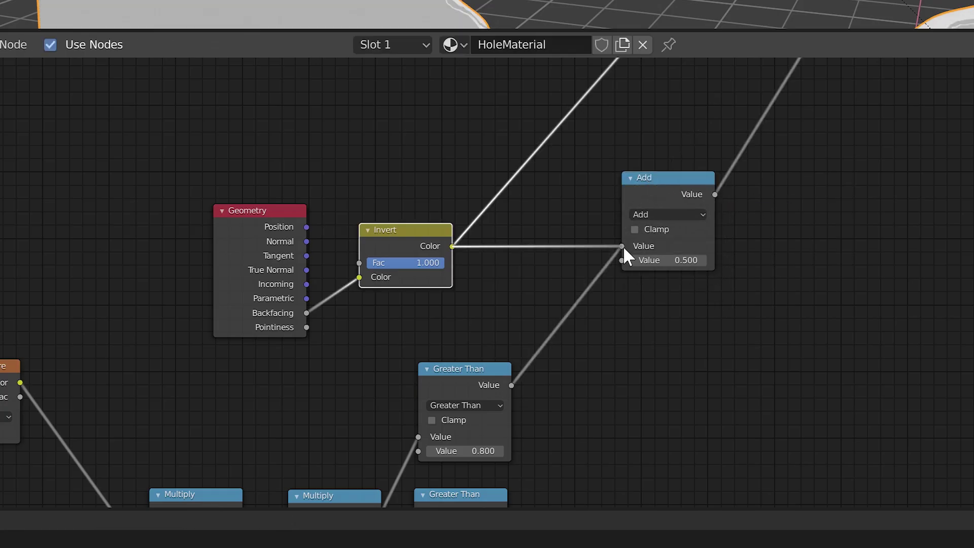
{"action": "scroll", "coordinate": [629, 238], "scroll_direction": "down", "scroll_amount": 4}
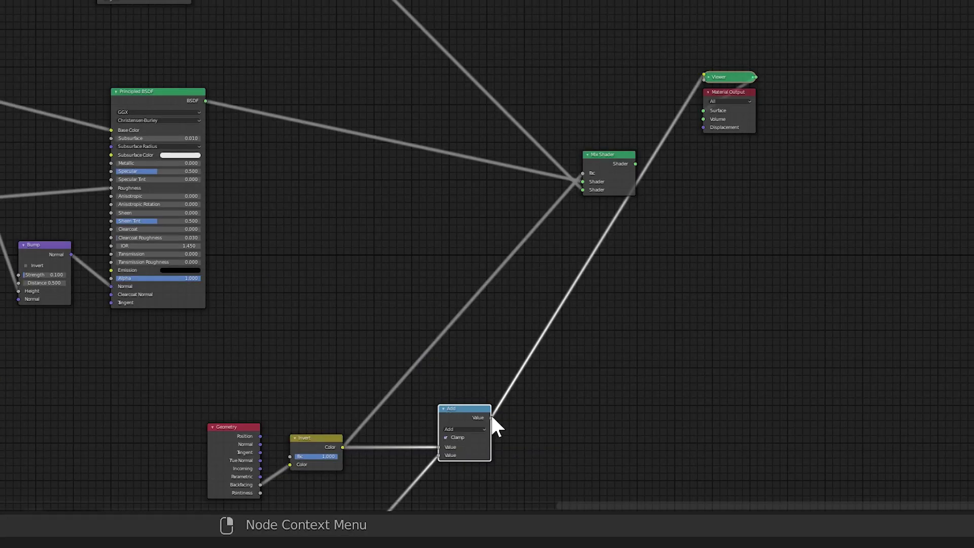
Connect the Add node's Value output to the Mix Shader's Fac input to drive the material blend
{"action": "left_click_drag", "start_coordinate": [490, 417], "coordinate": [583, 173]}
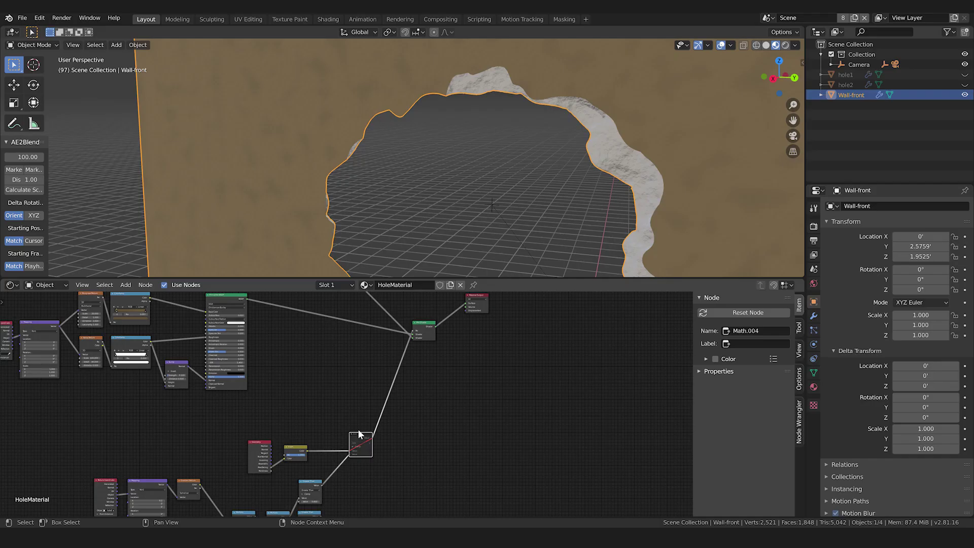
{"action": "left_click", "coordinate": [460, 410]}
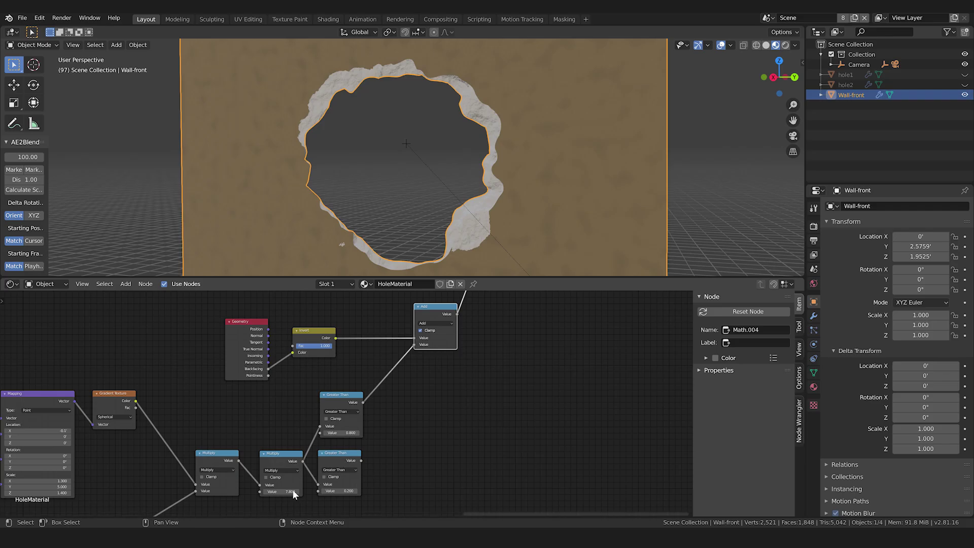
Preview the 0.200 Greater Than node and combine its output with the first Add node's result in a new Add Math node
{"action": "left_click", "coordinate": [341, 454], "text": "ctrl+shift"}
{"action": "key", "text": "shift+a"}
{"action": "mouse_move", "coordinate": [398, 453]}
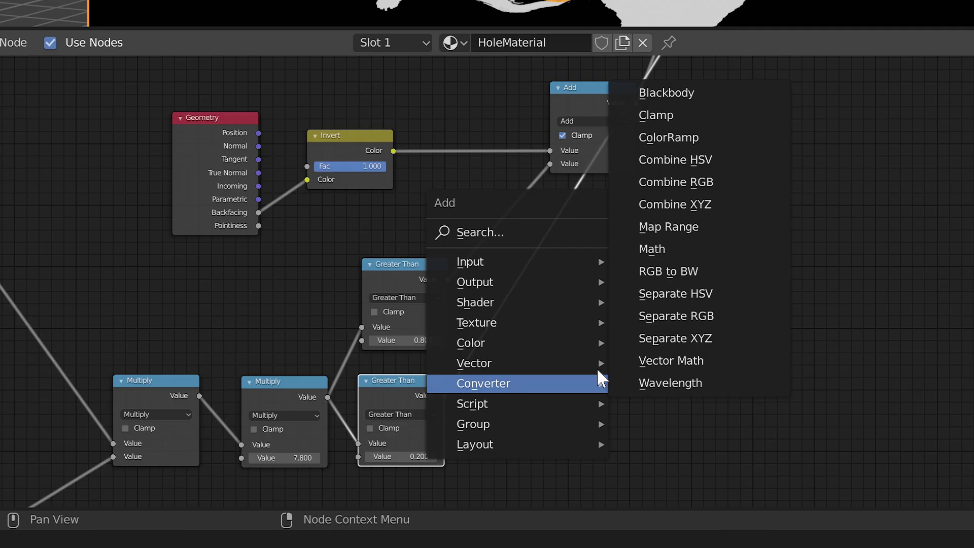
{"action": "left_click", "coordinate": [462, 387]}
{"action": "left_click", "coordinate": [697, 255]}
{"action": "left_click_drag", "start_coordinate": [445, 396], "coordinate": [696, 339]}
{"action": "left_click_drag", "start_coordinate": [636, 103], "coordinate": [716, 319]}
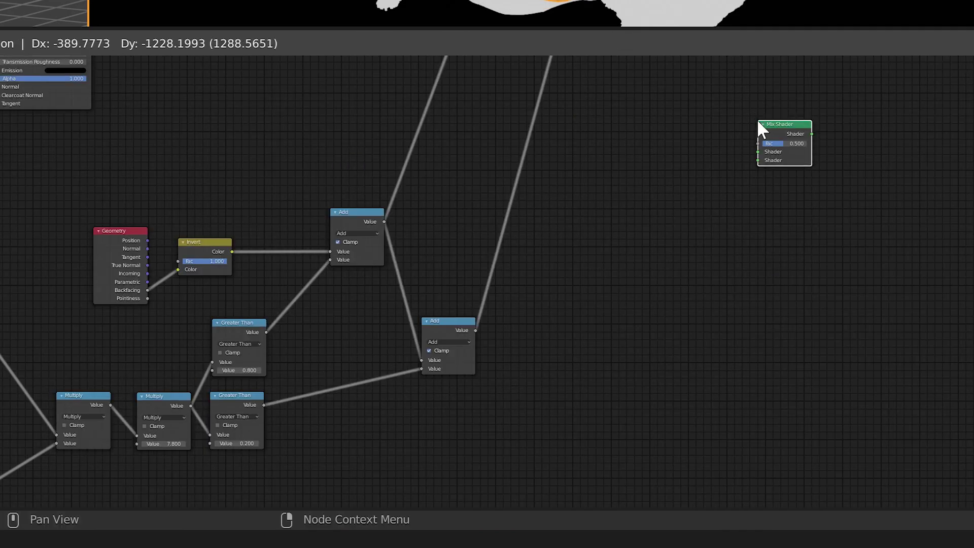
Place a second Mix Shader node and connect the second Add node's Value output to its Fac input
{"action": "left_click", "coordinate": [757, 119]}
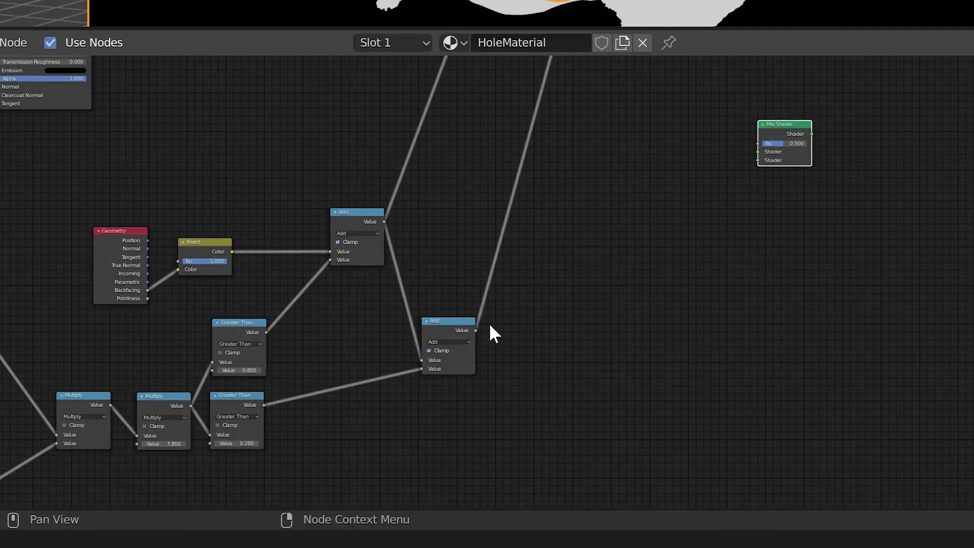
{"action": "left_click_drag", "start_coordinate": [476, 331], "coordinate": [760, 144]}
{"action": "scroll", "coordinate": [596, 368], "scroll_direction": "up", "scroll_amount": 1}
Add a Holdout shader node and connect it to the second Mix Shader's first Shader input
{"action": "key", "text": "shift+a"}
{"action": "mouse_move", "coordinate": [596, 368]}
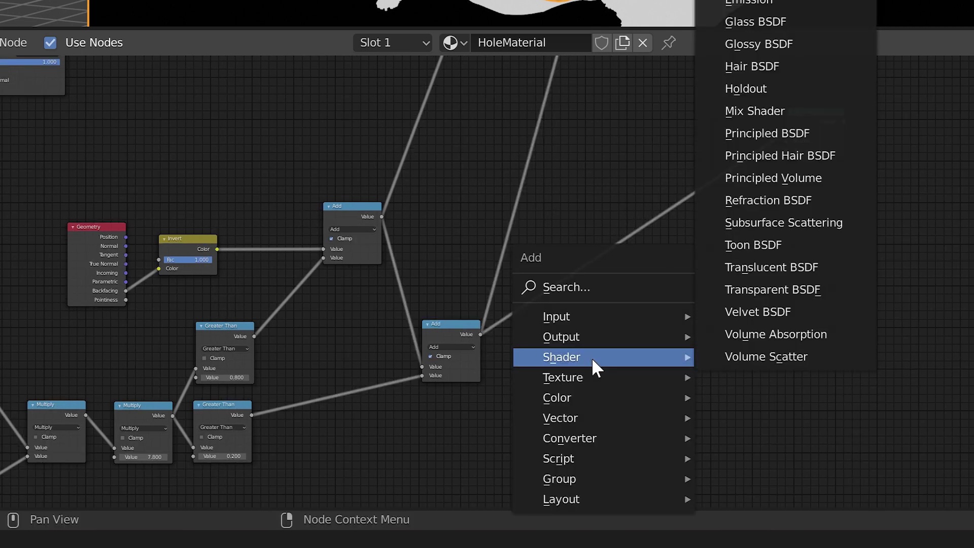
{"action": "left_click", "coordinate": [785, 90]}
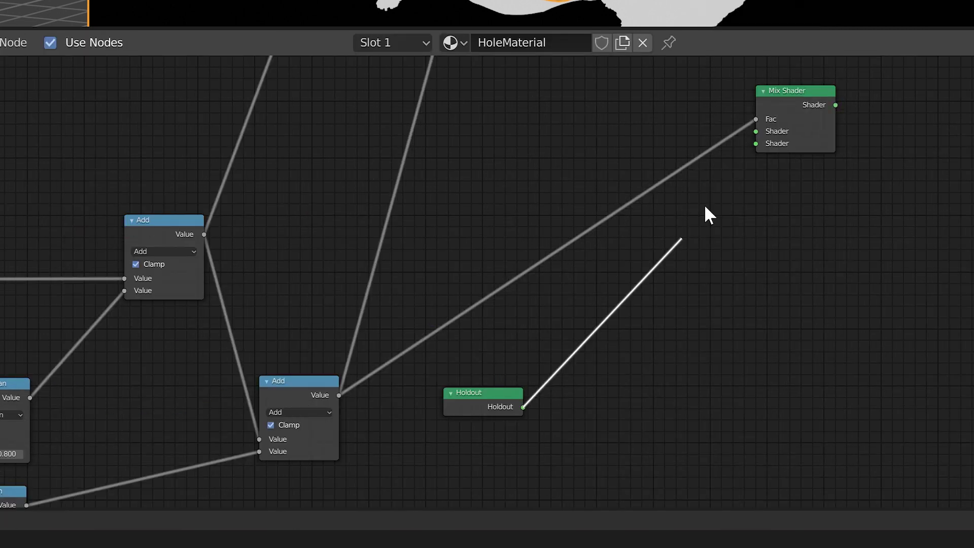
{"action": "scroll", "coordinate": [611, 135], "scroll_direction": "down", "scroll_amount": 2}
{"action": "middle_click_drag", "start_coordinate": [611, 135], "coordinate": [479, 262]}
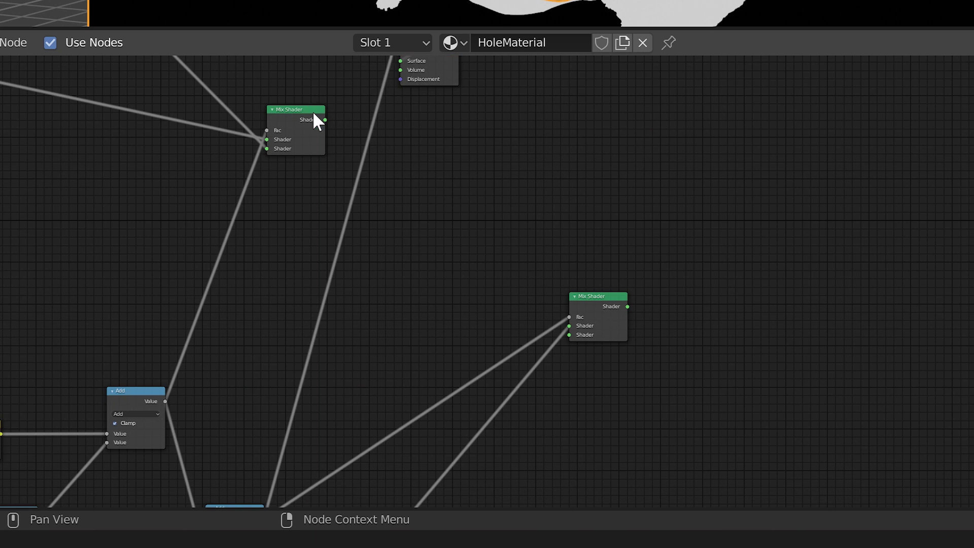
Connect the first Mix Shader's output to the second Mix Shader's lower Shader input and check the rendered hole through the camera
{"action": "left_click_drag", "start_coordinate": [325, 120], "coordinate": [571, 336]}
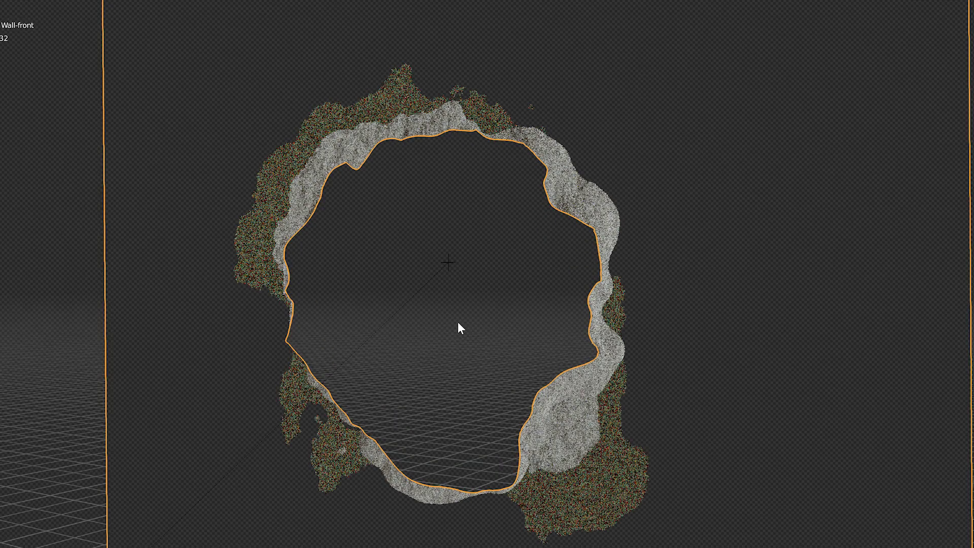
{"action": "middle_click_drag", "start_coordinate": [459, 334], "coordinate": [524, 307]}
{"action": "key", "text": "KP_0"}
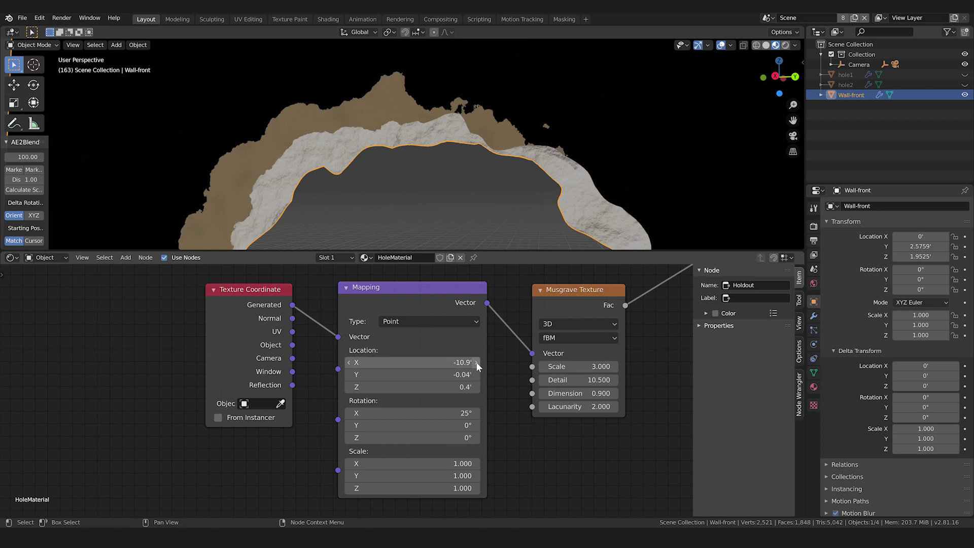
Adjust the Musgrave Texture's Scale in 0.1 increments, trying 3.1 and 3.2 before lowering it
{"action": "left_click", "coordinate": [615, 365]}
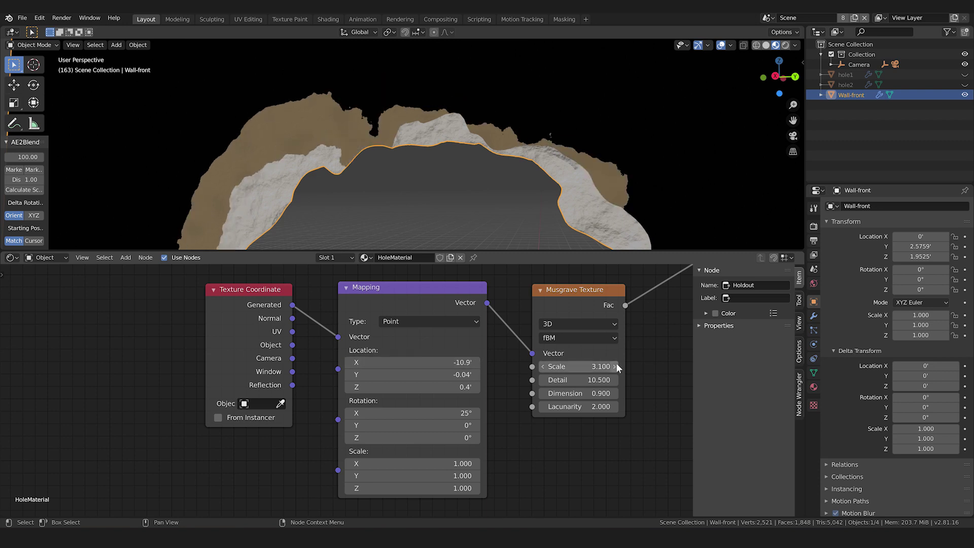
{"action": "left_click", "coordinate": [615, 366]}
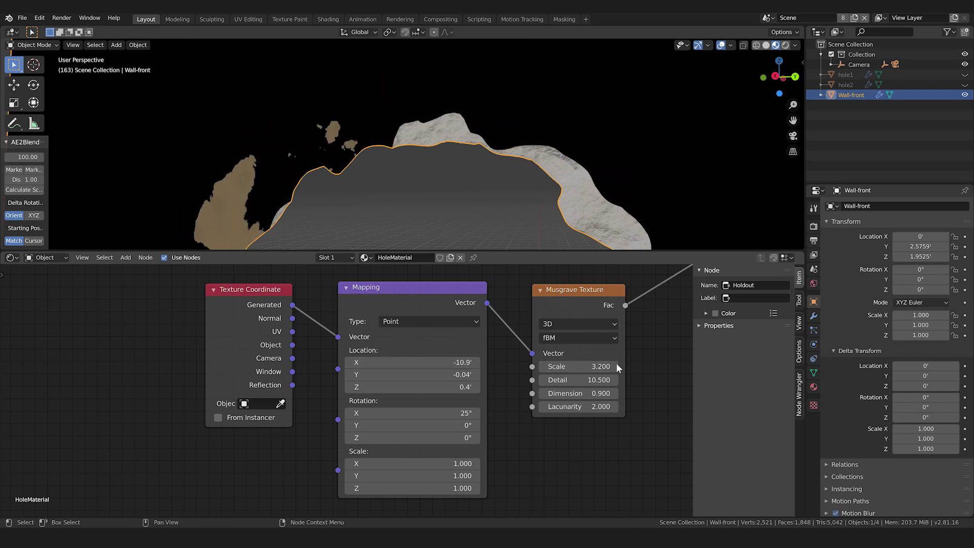
{"action": "left_click", "coordinate": [541, 367]}
{"action": "left_click", "coordinate": [541, 368]}
{"action": "left_click", "coordinate": [541, 368]}
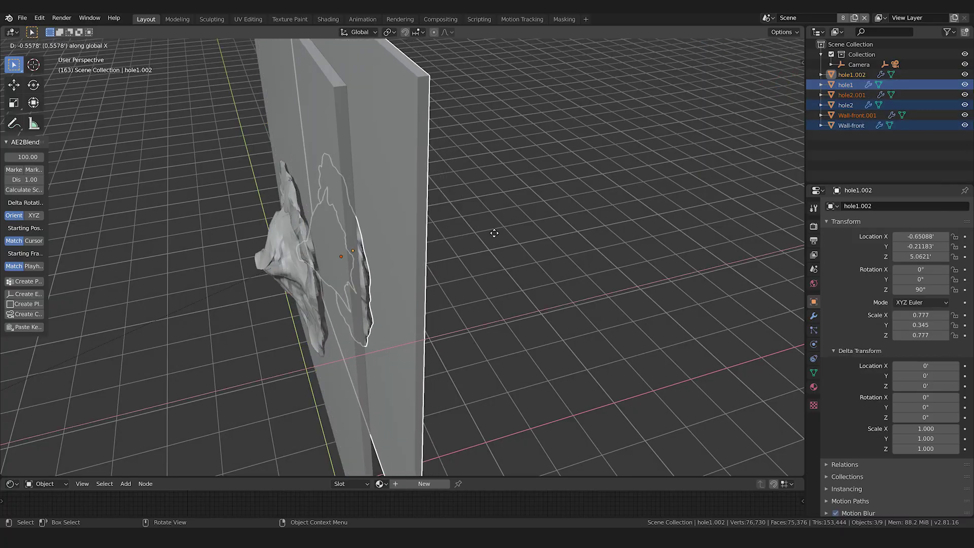
Offset the duplicated wall and hole cutters about -0.66' along the X axis and rotate the duplicated cutters around X
{"action": "left_click", "coordinate": [479, 221]}
{"action": "middle_click_drag", "start_coordinate": [479, 223], "coordinate": [457, 239]}
{"action": "key", "text": "g"}
{"action": "key", "text": "x"}
{"action": "key", "text": "Escape"}
{"action": "key", "text": "r"}
{"action": "key", "text": "x"}
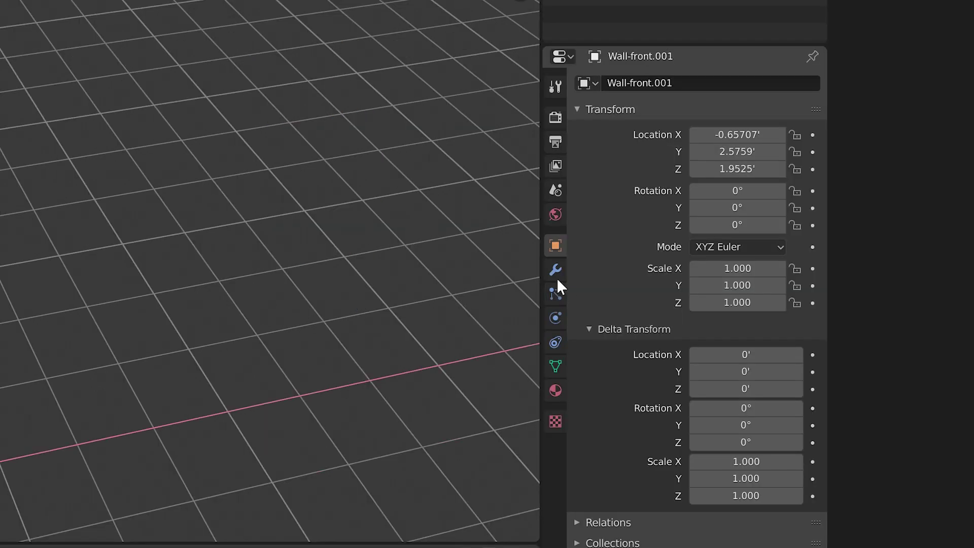
Check the Boolean modifiers of the duplicated wall and inspect the holes in both walls
{"action": "left_click", "coordinate": [814, 315]}
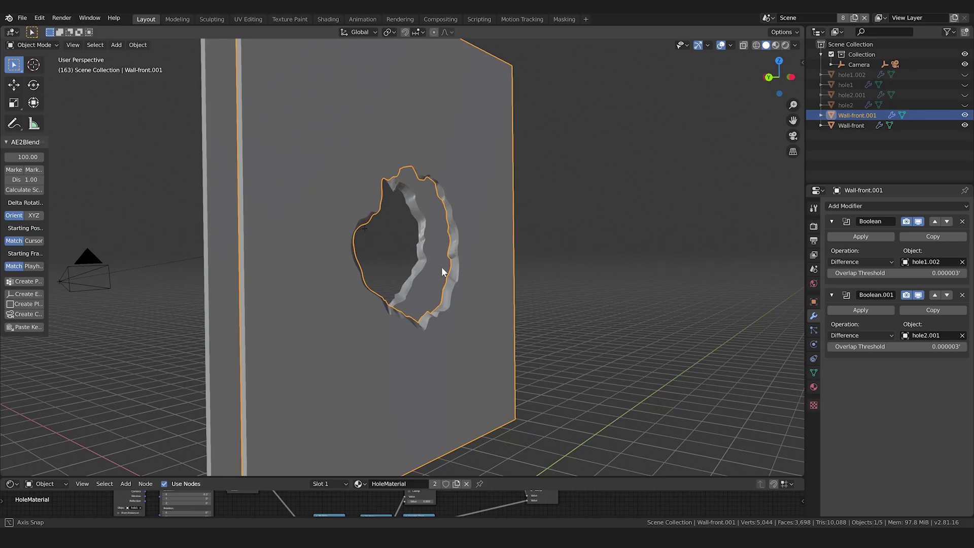
{"action": "middle_click_drag", "start_coordinate": [457, 266], "coordinate": [525, 276]}
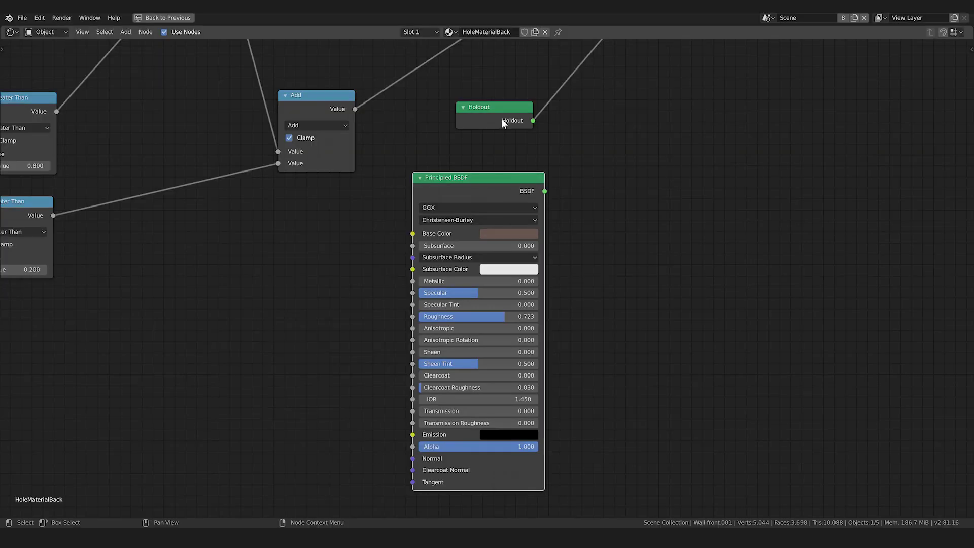
In HoleMaterialBack, connect the brown Principled BSDF to the final Mix Shader's first Shader input in place of the Holdout
{"action": "left_click_drag", "start_coordinate": [501, 119], "coordinate": [510, 141]}
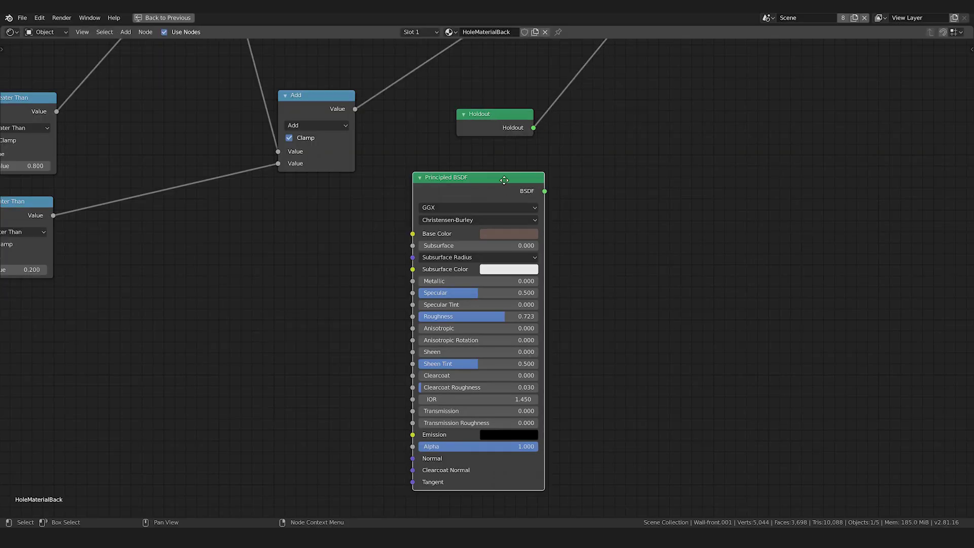
{"action": "left_click_drag", "start_coordinate": [503, 181], "coordinate": [501, 181]}
{"action": "left_click_drag", "start_coordinate": [418, 291], "coordinate": [471, 223]}
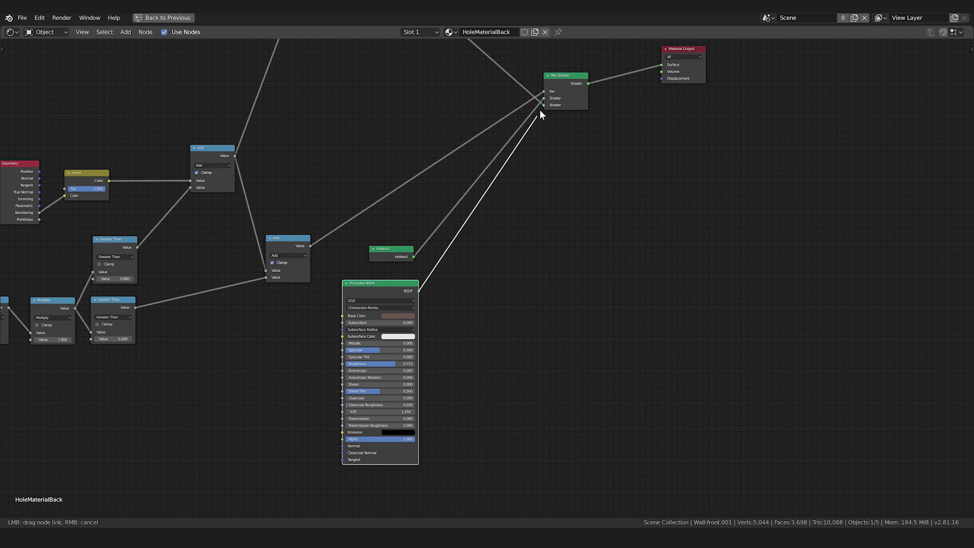
{"action": "left_click_drag", "start_coordinate": [540, 113], "coordinate": [544, 99]}
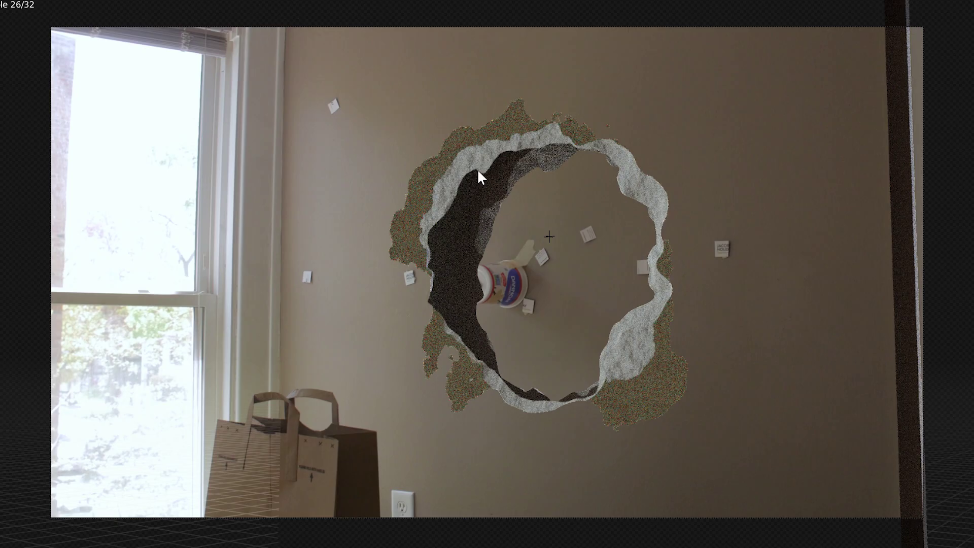
{"action": "middle_click_drag", "start_coordinate": [640, 397], "coordinate": [687, 246]}
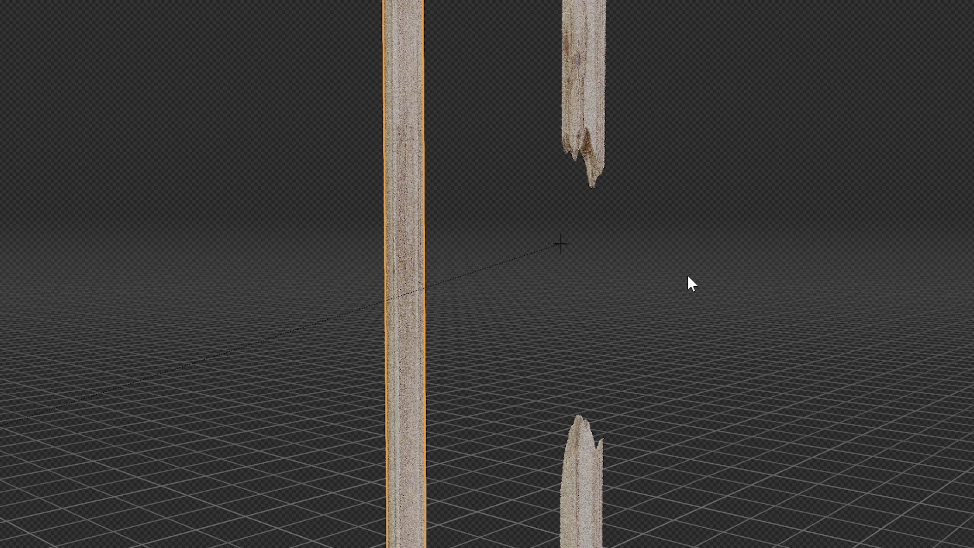
Add a UV sphere, raise it about 0.793' along Z around stud.002 and scale it down slightly
{"action": "scroll", "coordinate": [658, 249], "scroll_direction": "up", "scroll_amount": 2}
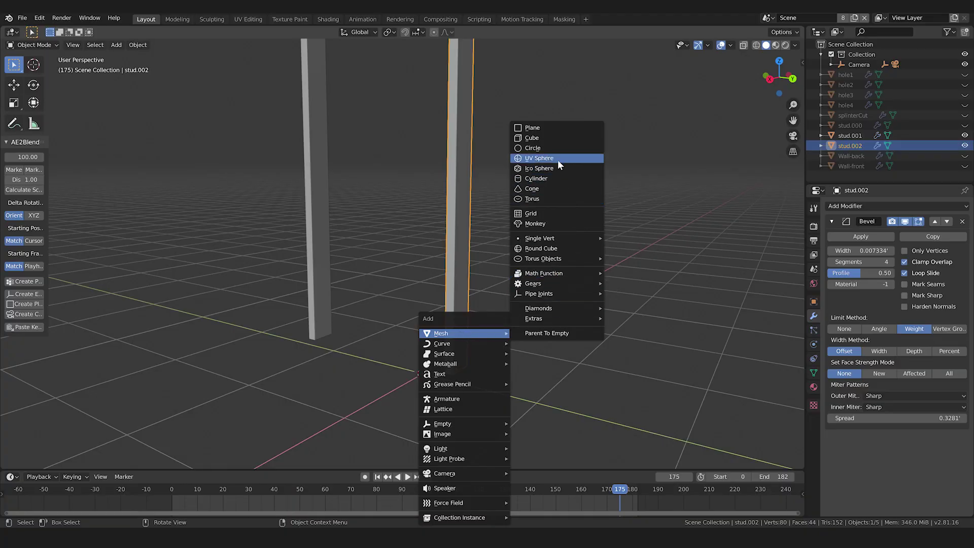
{"action": "left_click", "coordinate": [558, 160]}
{"action": "scroll", "coordinate": [479, 240], "scroll_direction": "down", "scroll_amount": 4}
{"action": "middle_click_drag", "start_coordinate": [468, 272], "coordinate": [487, 214]}
{"action": "key", "text": "g"}
{"action": "key", "text": "z"}
{"action": "left_click", "coordinate": [492, 203]}
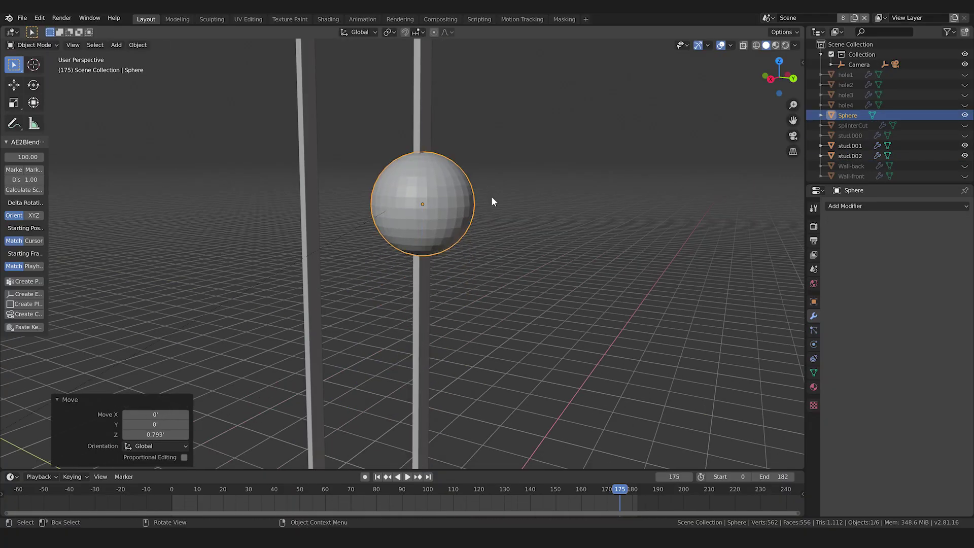
{"action": "key", "text": "s"}
{"action": "left_click", "coordinate": [486, 202]}
Add a Subdivision Surface modifier to the sphere with 3 viewport subdivisions
{"action": "left_click", "coordinate": [847, 206]}
{"action": "left_click", "coordinate": [778, 373]}
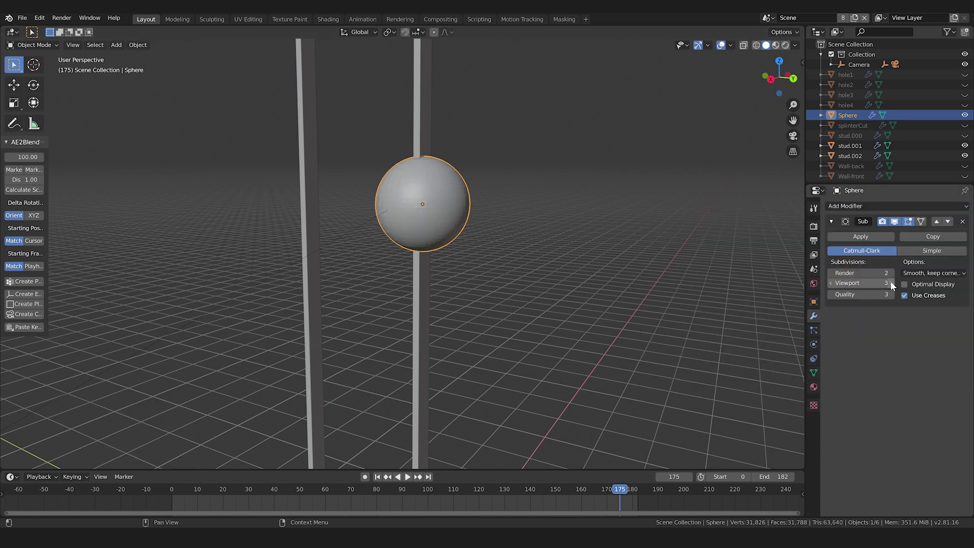
Add a Displace modifier to the sphere with the woodSplinter Clouds texture and adjust the texture's size
{"action": "left_click", "coordinate": [859, 206]}
{"action": "left_click", "coordinate": [856, 261]}
{"action": "left_click", "coordinate": [862, 378]}
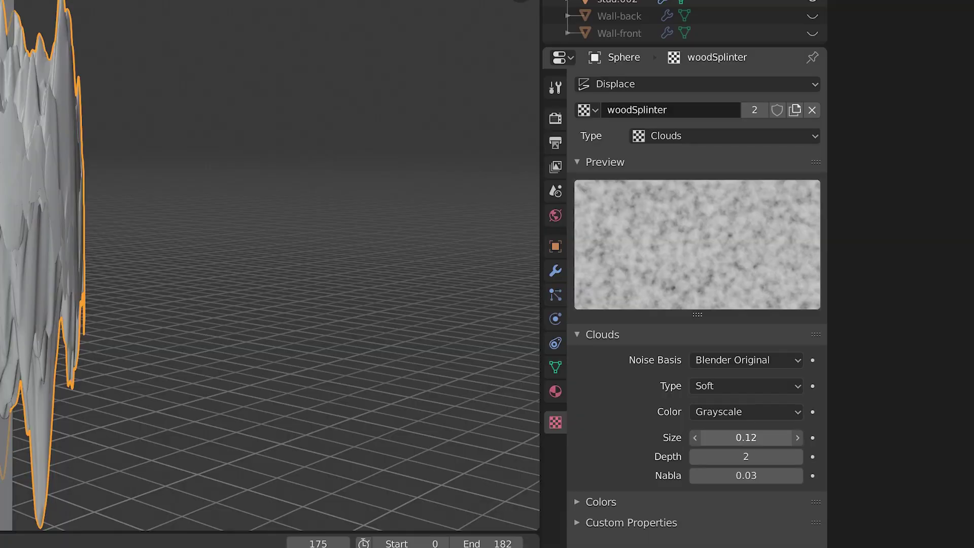
{"action": "mouse_move", "coordinate": [746, 438]}
{"action": "left_mouse_down"}
{"action": "mouse_move", "coordinate": [776, 438]}
{"action": "mouse_move", "coordinate": [761, 438]}
{"action": "left_mouse_up"}
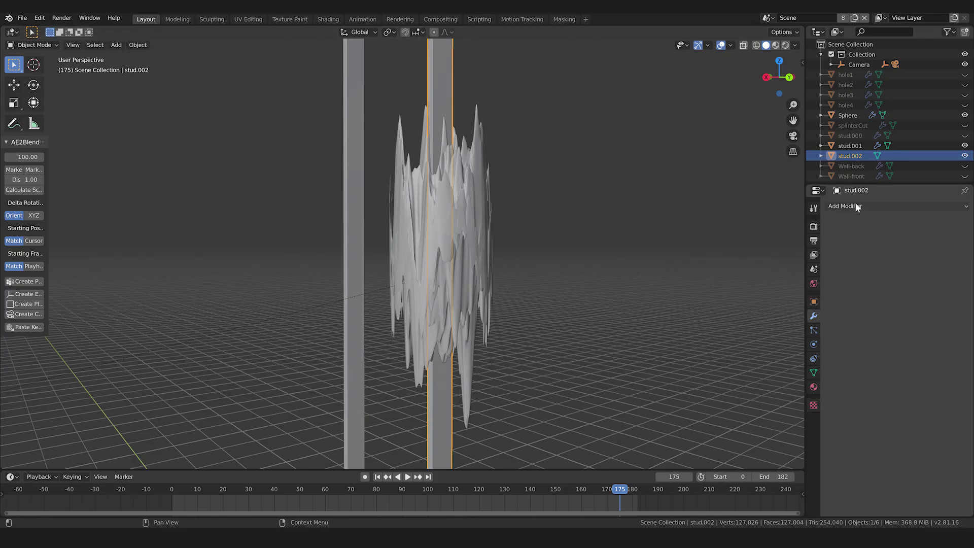
Add a Boolean Difference modifier to stud.002 with the Sphere as cutter, and hide the sphere
{"action": "left_click", "coordinate": [857, 206]}
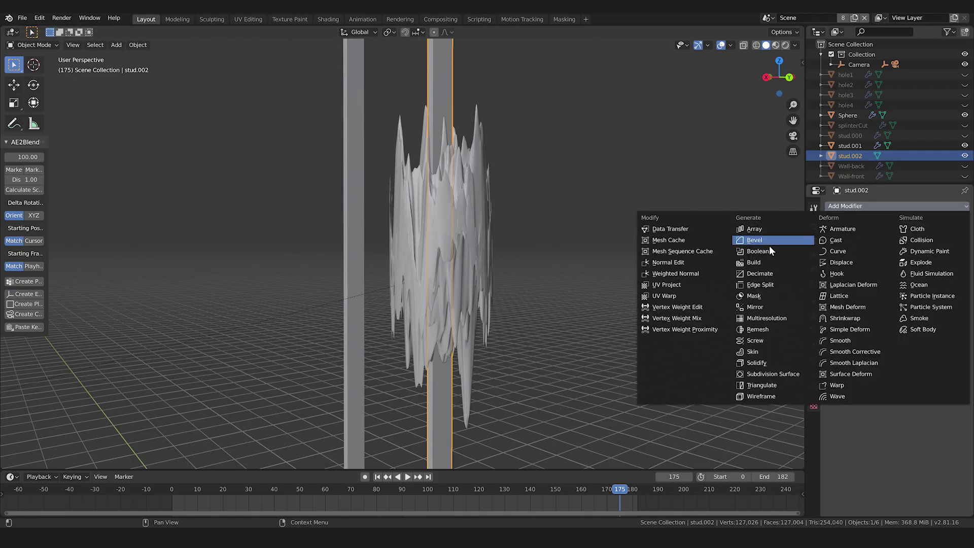
{"action": "left_click", "coordinate": [769, 247]}
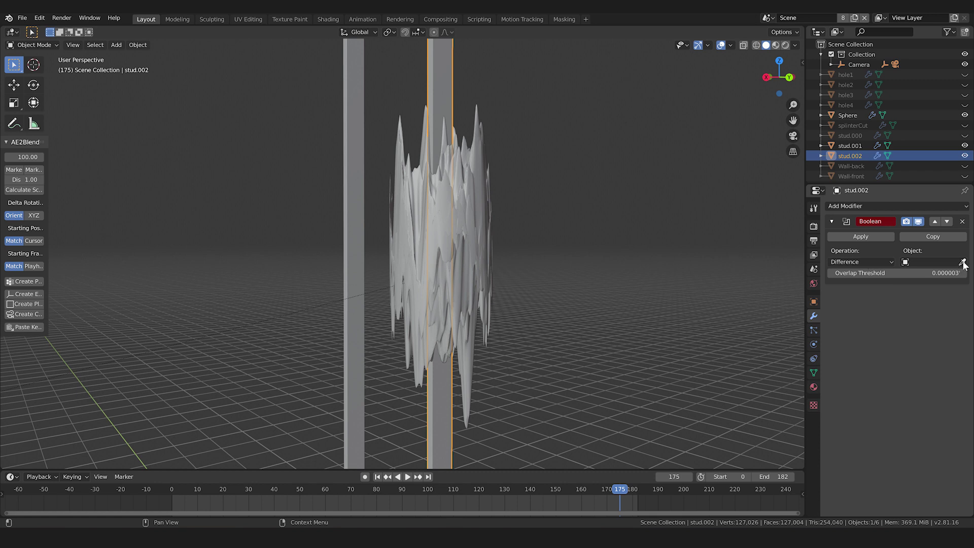
{"action": "left_click", "coordinate": [478, 208]}
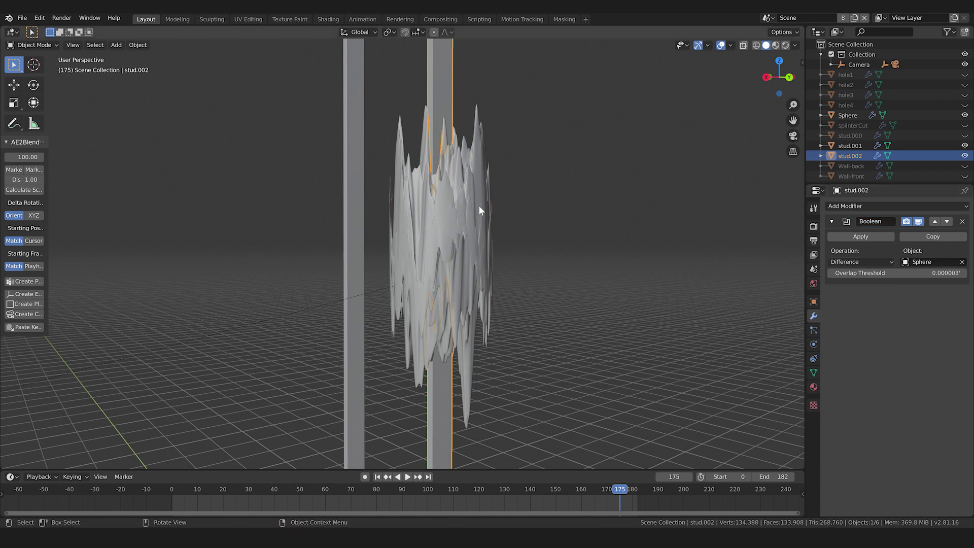
{"action": "left_click", "coordinate": [478, 199]}
{"action": "key", "text": "h"}
{"action": "mouse_move", "coordinate": [456, 208]}
{"action": "middle_mouse_down"}
{"action": "mouse_move", "coordinate": [507, 190]}
{"action": "mouse_move", "coordinate": [449, 194]}
{"action": "middle_mouse_up"}
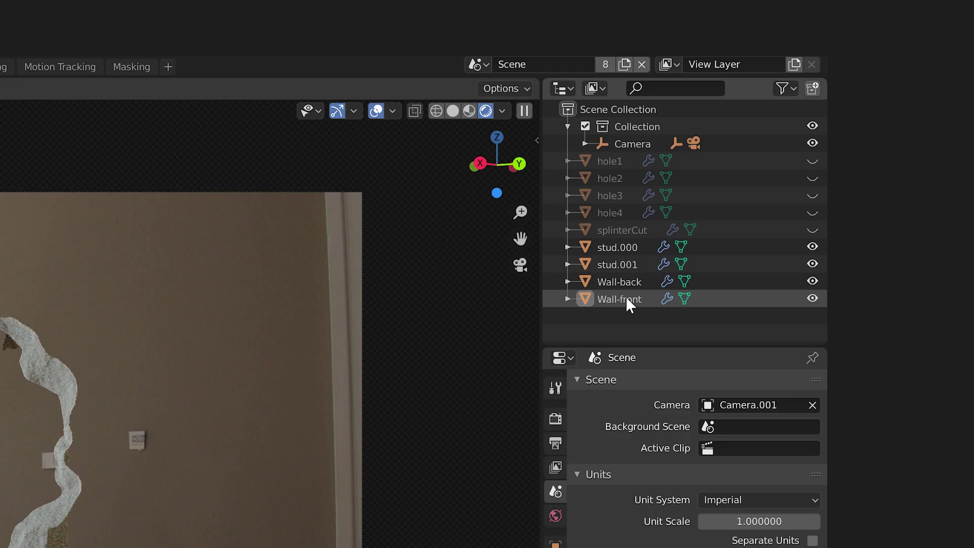
Move all hole, splinterCut, stud and wall objects into a new collection named Wall
{"action": "left_click", "coordinate": [853, 156]}
{"action": "left_click", "coordinate": [851, 75], "text": "shift"}
{"action": "key", "text": "m"}
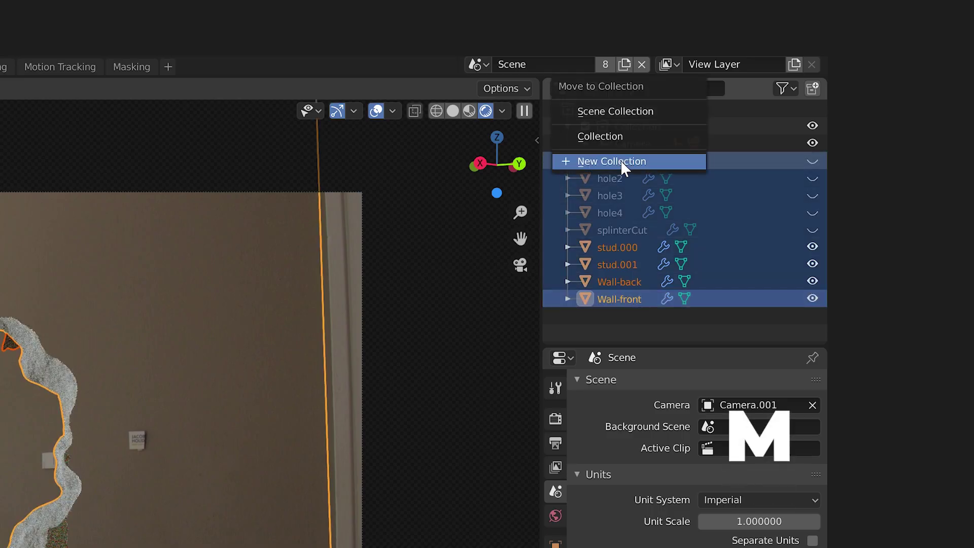
{"action": "left_click", "coordinate": [620, 161]}
{"action": "type", "text": "Wall"}
{"action": "left_click", "coordinate": [621, 167]}
Move hole1 and hole2 into a new collection named hole-front
{"action": "left_click", "coordinate": [635, 180]}
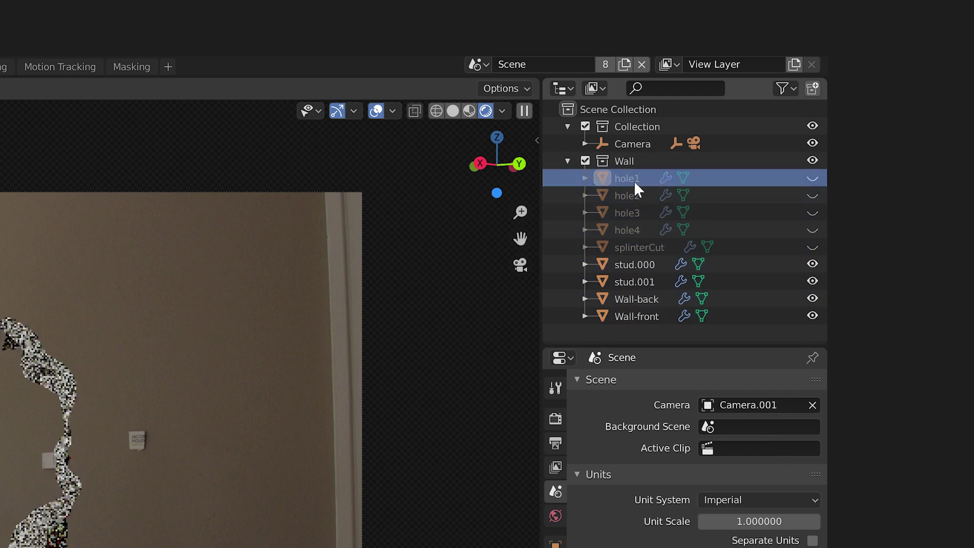
{"action": "left_click", "coordinate": [635, 188], "text": "ctrl"}
{"action": "key", "text": "m"}
{"action": "left_click", "coordinate": [634, 188]}
{"action": "type", "text": "hole-front"}
{"action": "left_click", "coordinate": [634, 195]}
Move hole3 and hole4 into a new collection named hole-back
{"action": "left_click", "coordinate": [635, 195]}
{"action": "left_click", "coordinate": [638, 184], "text": "ctrl"}
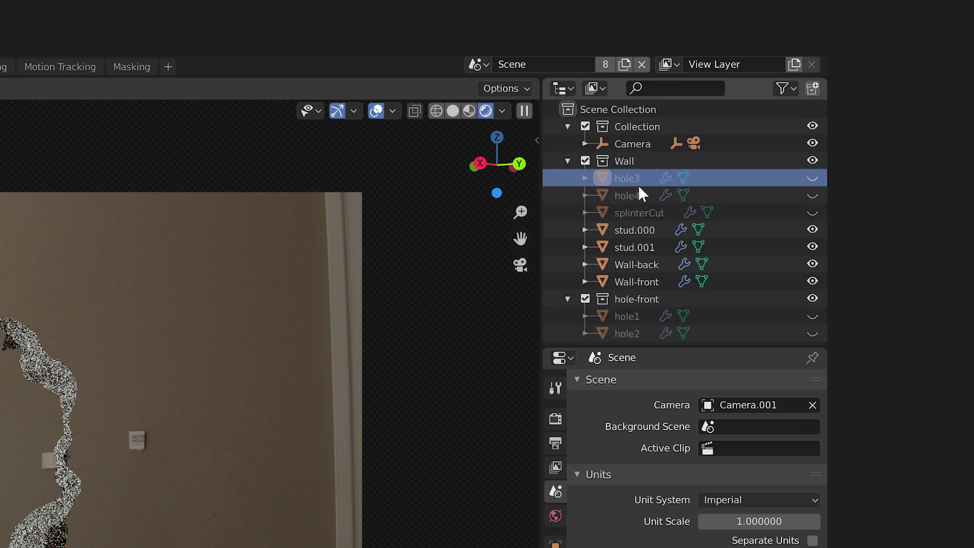
{"action": "key", "text": "m"}
{"action": "left_click", "coordinate": [639, 187]}
{"action": "type", "text": "hole-back"}
{"action": "key", "text": "Return"}
Nest the hole-front and hole-back collections inside the Wall collection and collapse both
{"action": "left_click", "coordinate": [640, 193]}
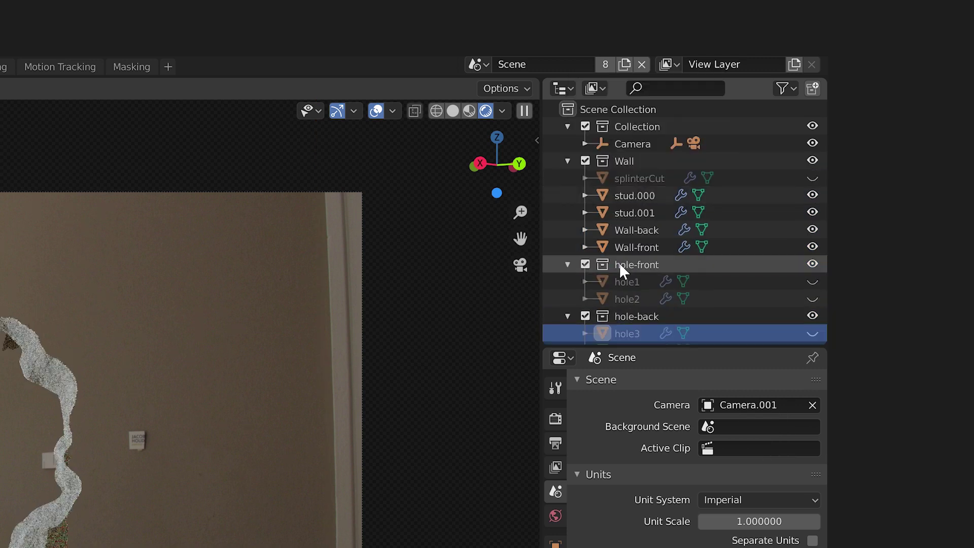
{"action": "left_click_drag", "start_coordinate": [619, 267], "coordinate": [624, 161]}
{"action": "left_click_drag", "start_coordinate": [634, 315], "coordinate": [624, 161]}
{"action": "left_click", "coordinate": [585, 178]}
{"action": "left_click", "coordinate": [585, 195]}
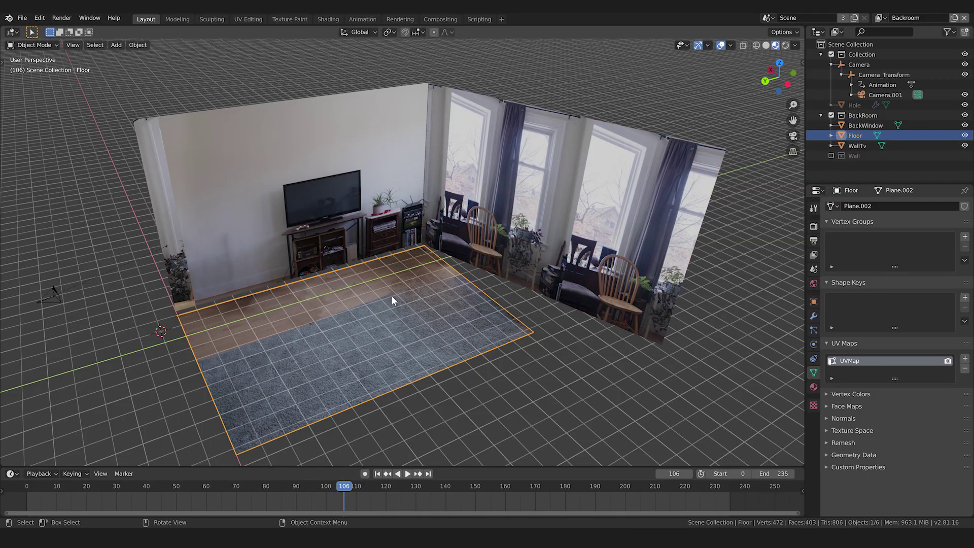
Select the back room's TV wall and window wall planes in turn to examine the room setup
{"action": "left_click", "coordinate": [361, 224]}
{"action": "left_click", "coordinate": [485, 244]}
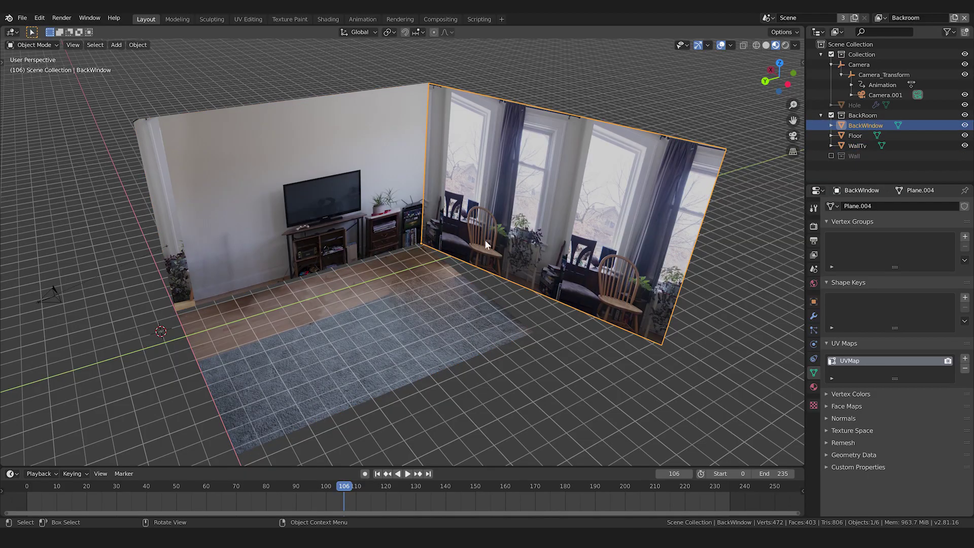
Examine the back room and the wall hole in free and camera views while scrubbing through the animation
{"action": "middle_click_drag", "start_coordinate": [387, 317], "coordinate": [343, 318]}
{"action": "key", "text": "KP_0"}
{"action": "key", "text": "space"}
{"action": "left_click_drag", "start_coordinate": [107, 485], "coordinate": [129, 489]}
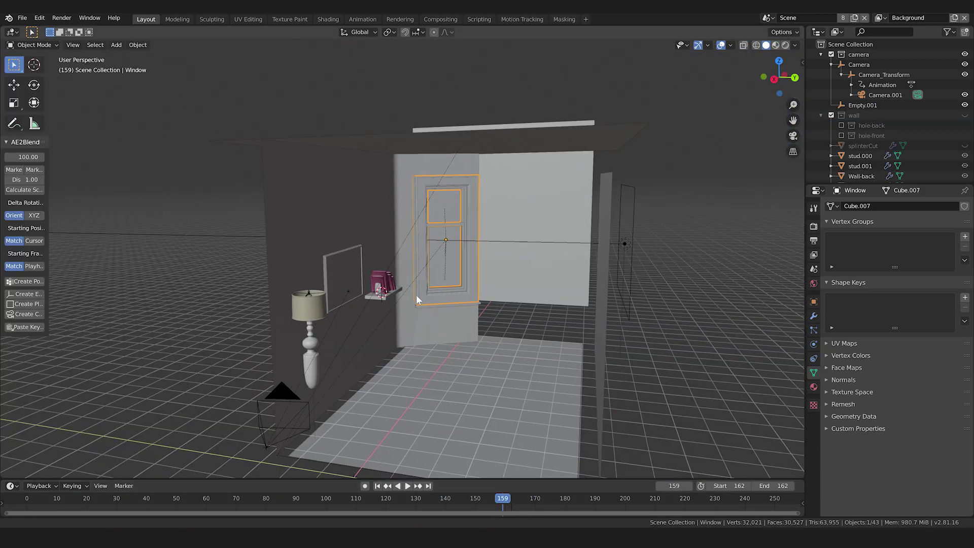
{"action": "middle_click_drag", "start_coordinate": [427, 299], "coordinate": [393, 281]}
{"action": "scroll", "coordinate": [442, 270], "scroll_direction": "up", "scroll_amount": 6}
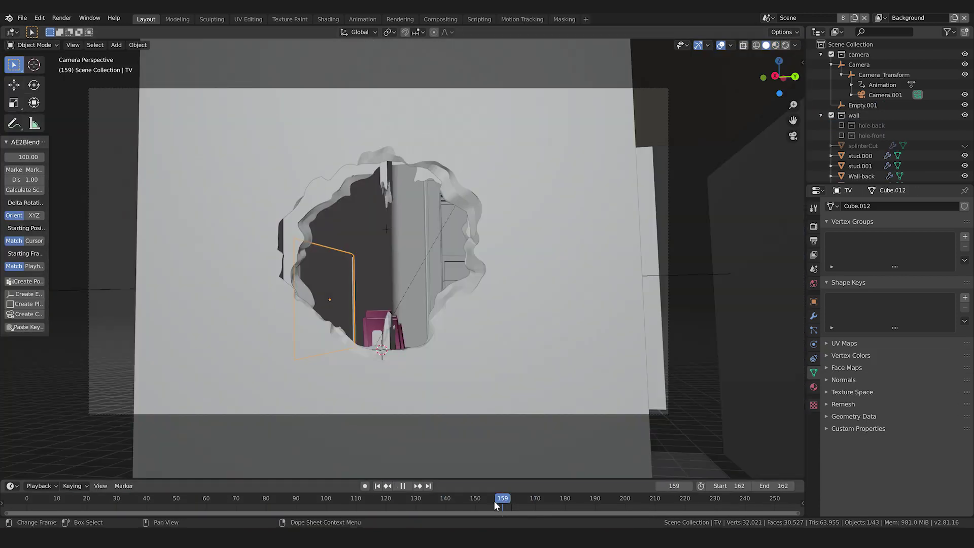
{"action": "left_click_drag", "start_coordinate": [494, 501], "coordinate": [204, 516]}
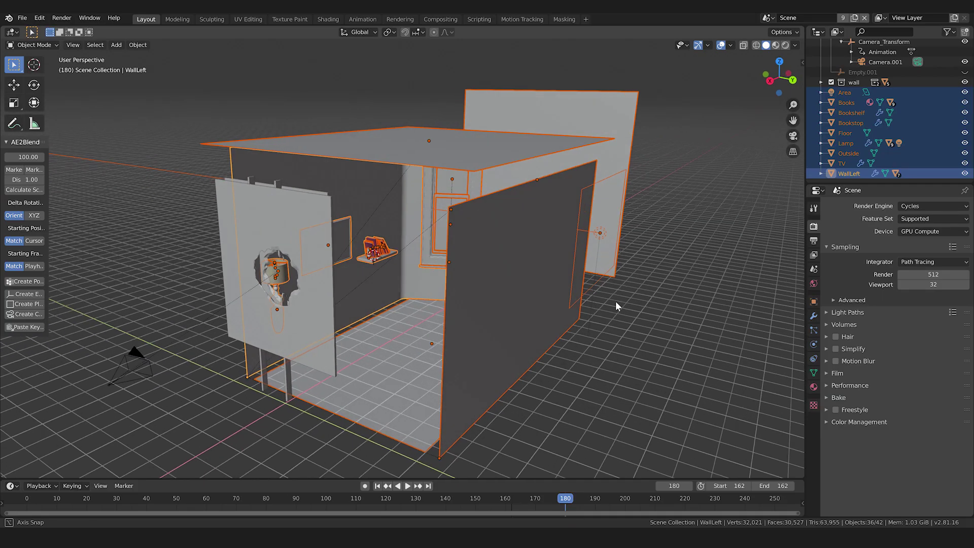
Move the selected room objects into a new collection named Room
{"action": "type", "text": "mRoom"}
{"action": "left_click", "coordinate": [852, 168]}
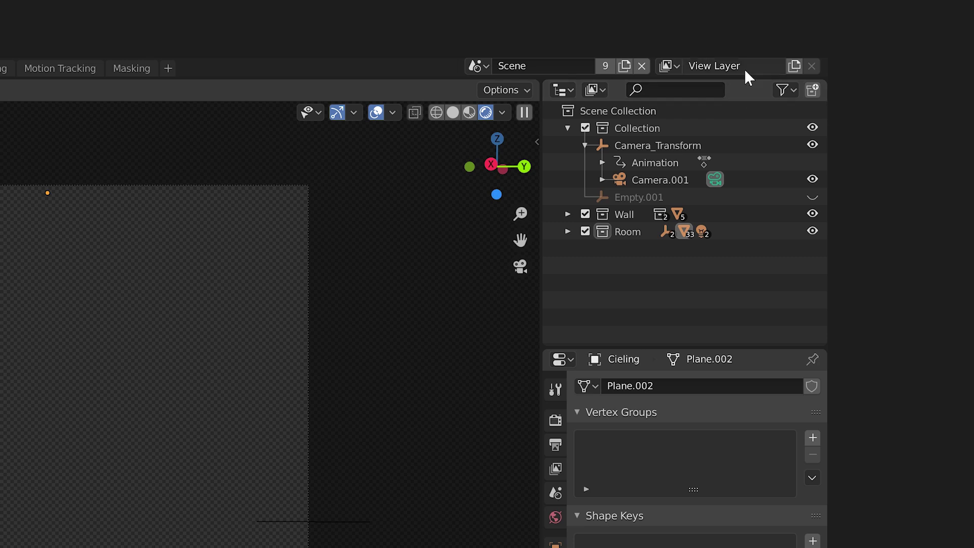
Rename the view layer Hole and set the Room collection to indirect only in it
{"action": "left_click", "coordinate": [745, 69]}
{"action": "left_click", "coordinate": [644, 232]}
{"action": "right_click", "coordinate": [643, 232]}
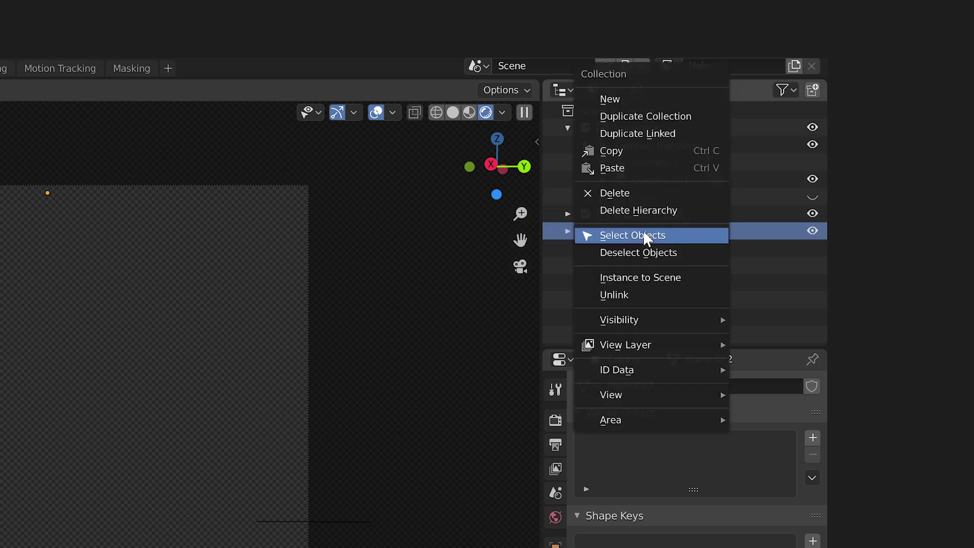
{"action": "mouse_move", "coordinate": [637, 346]}
{"action": "left_click", "coordinate": [529, 379]}
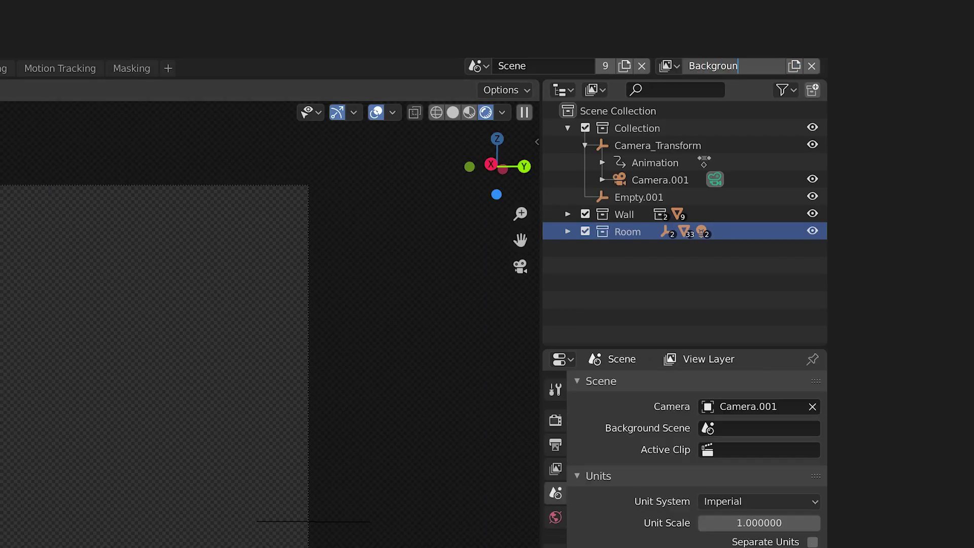
Name the new view layer Background and try the Wall collection as indirect only in it
{"action": "type", "text": "d"}
{"action": "key", "text": "Return"}
{"action": "right_click", "coordinate": [637, 231]}
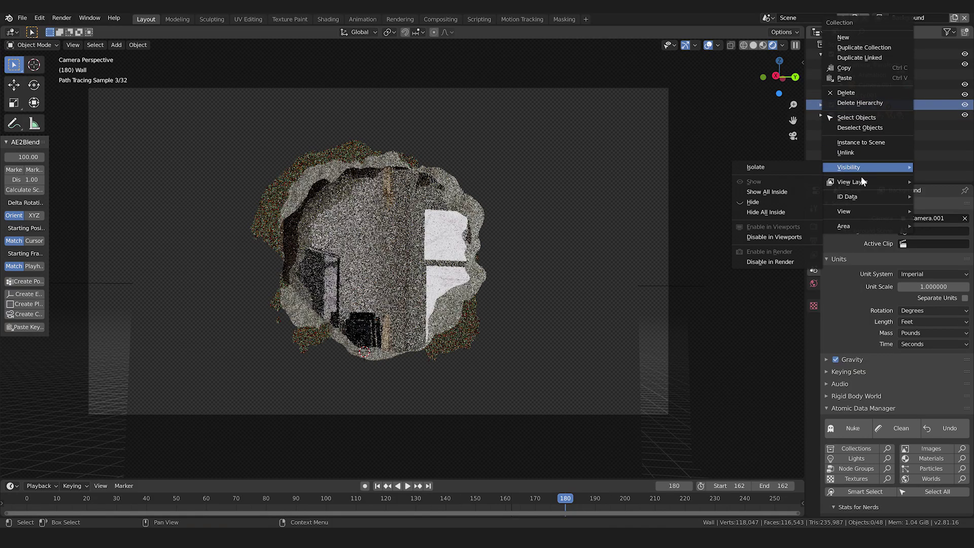
{"action": "left_click", "coordinate": [760, 210]}
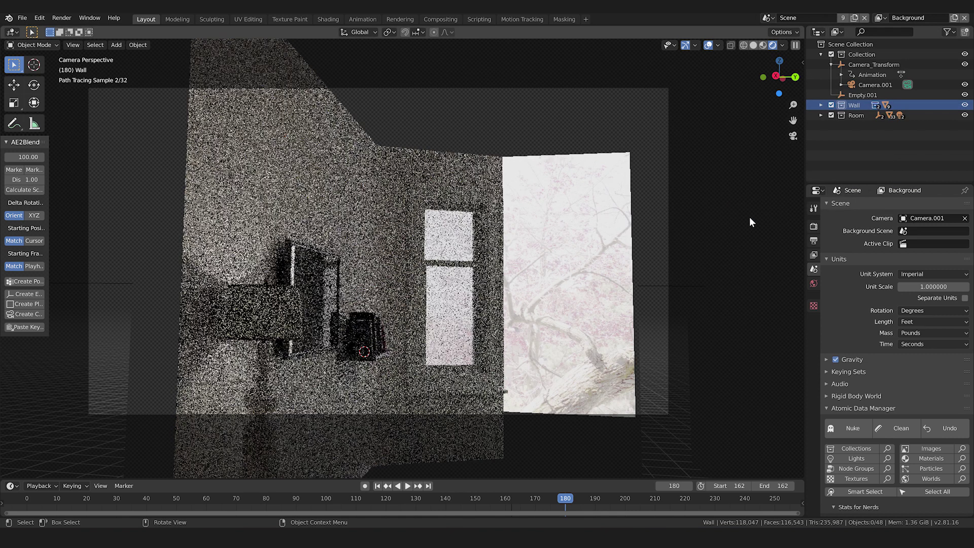
Set the Wall collection as a holdout in the Background view layer
{"action": "right_click", "coordinate": [858, 182]}
{"action": "mouse_move", "coordinate": [858, 182]}
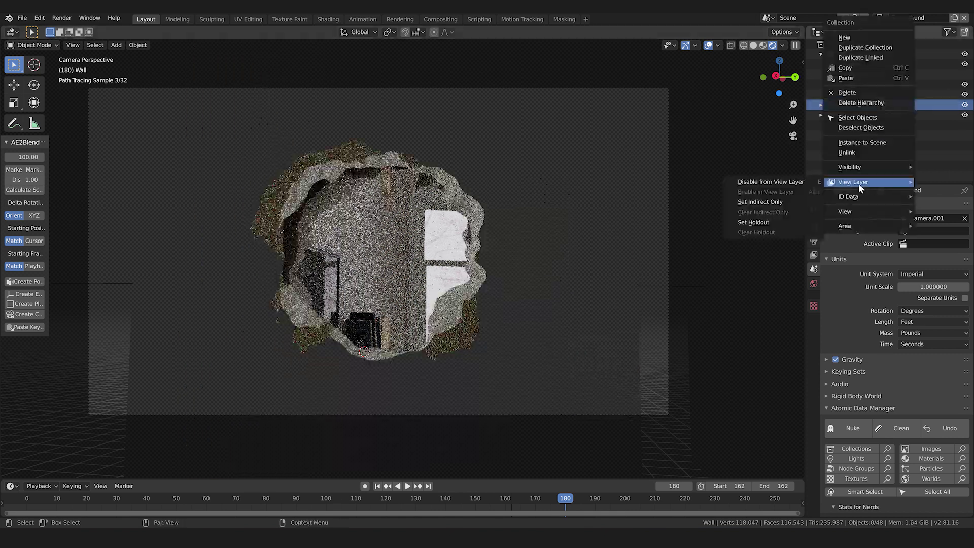
{"action": "left_click", "coordinate": [782, 223]}
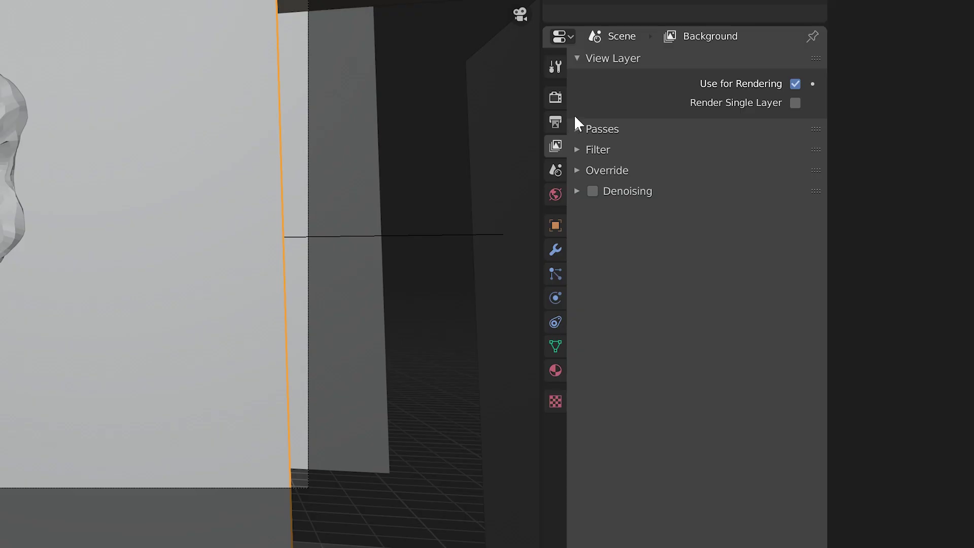
Enable the diffuse, glossy, transmission and subsurface light passes for the Background view layer and make the render film transparent
{"action": "left_click", "coordinate": [579, 127]}
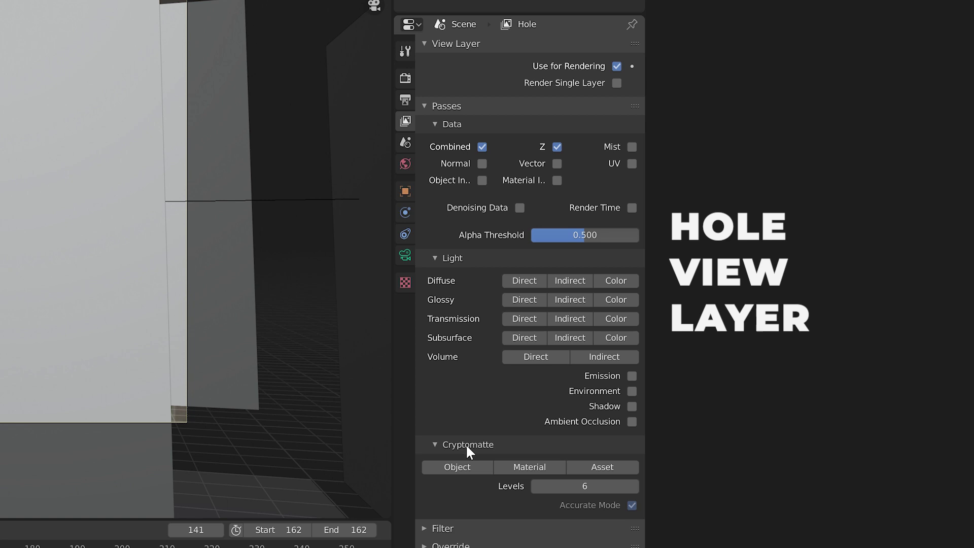
{"action": "left_click", "coordinate": [880, 18]}
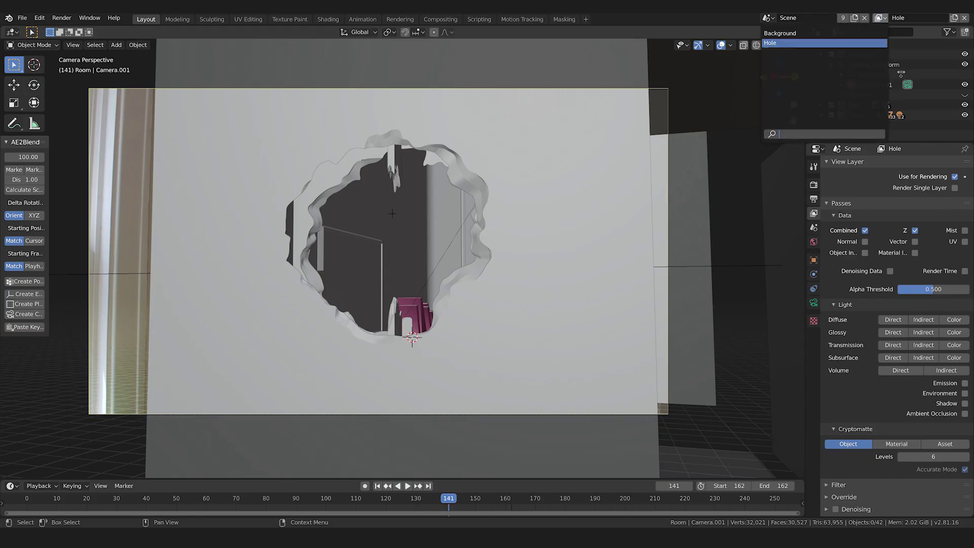
{"action": "left_click", "coordinate": [825, 33]}
{"action": "left_click_drag", "start_coordinate": [893, 319], "coordinate": [923, 357]}
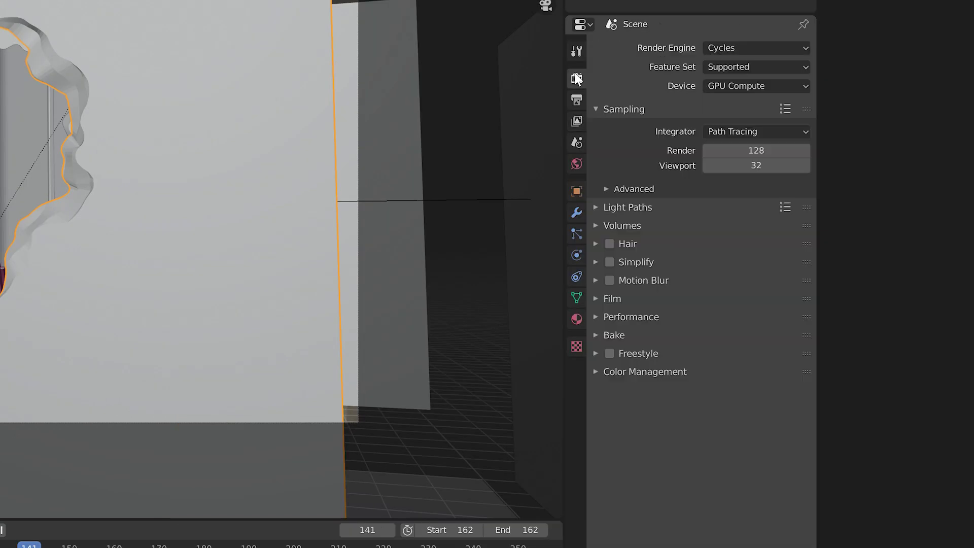
{"action": "left_click", "coordinate": [609, 298]}
{"action": "left_click", "coordinate": [621, 405]}
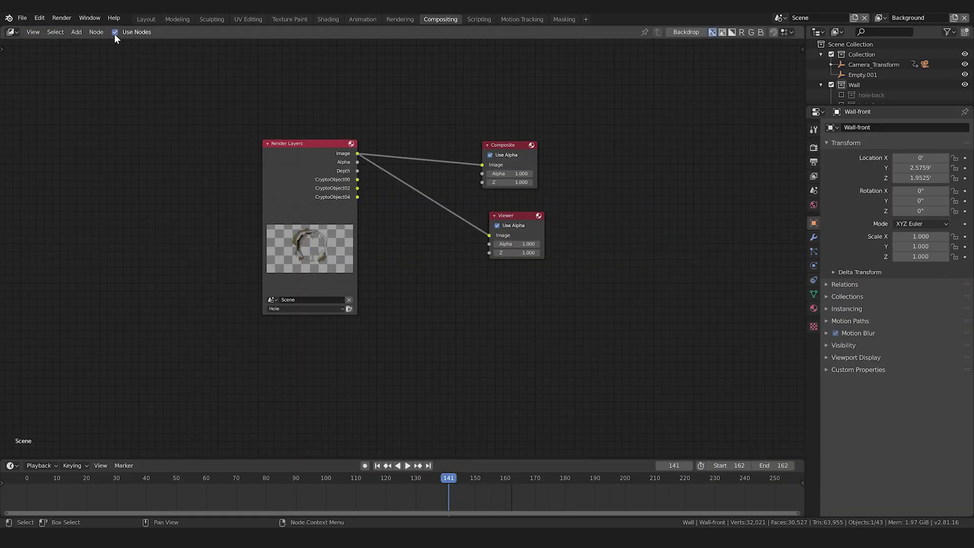
Turn on the compositor backdrop and delete all existing nodes
{"action": "left_click", "coordinate": [679, 31]}
{"action": "left_click_drag", "start_coordinate": [282, 113], "coordinate": [571, 301]}
{"action": "key", "text": "x"}
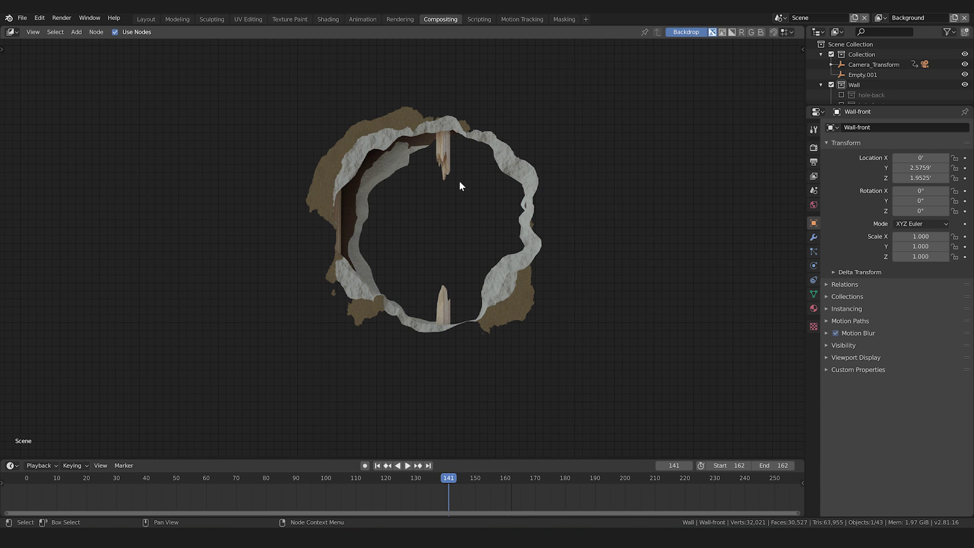
Add a Viewer node and place a Composite output node below it
{"action": "key", "text": "shift+a"}
{"action": "mouse_move", "coordinate": [459, 181]}
{"action": "left_click", "coordinate": [551, 227]}
{"action": "key", "text": "shift+a"}
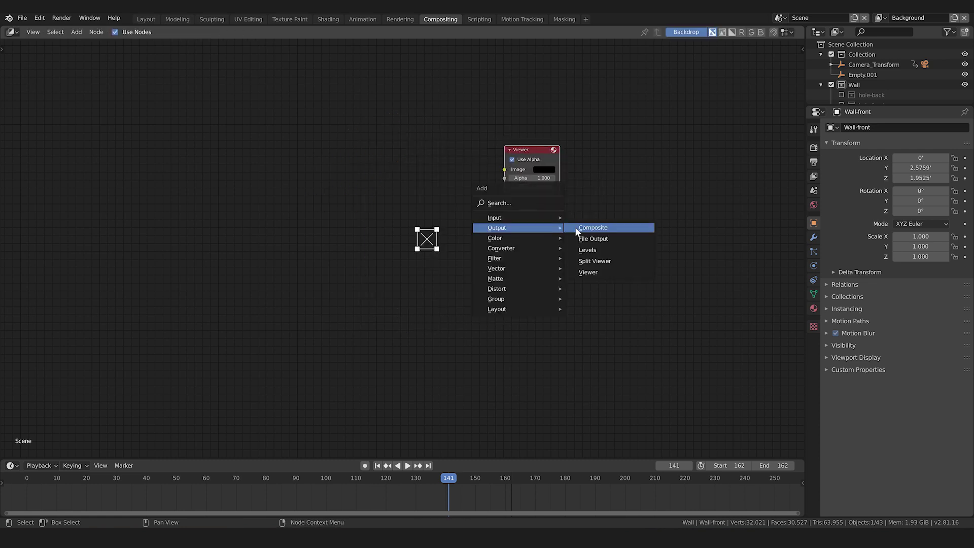
{"action": "left_click", "coordinate": [575, 226]}
{"action": "left_click", "coordinate": [504, 215]}
Import the holeBG3 image sequence from the backgroundVid3 folder as an input node and preview it in the Viewer
{"action": "key", "text": "shift+a"}
{"action": "mouse_move", "coordinate": [328, 188]}
{"action": "left_click", "coordinate": [418, 187]}
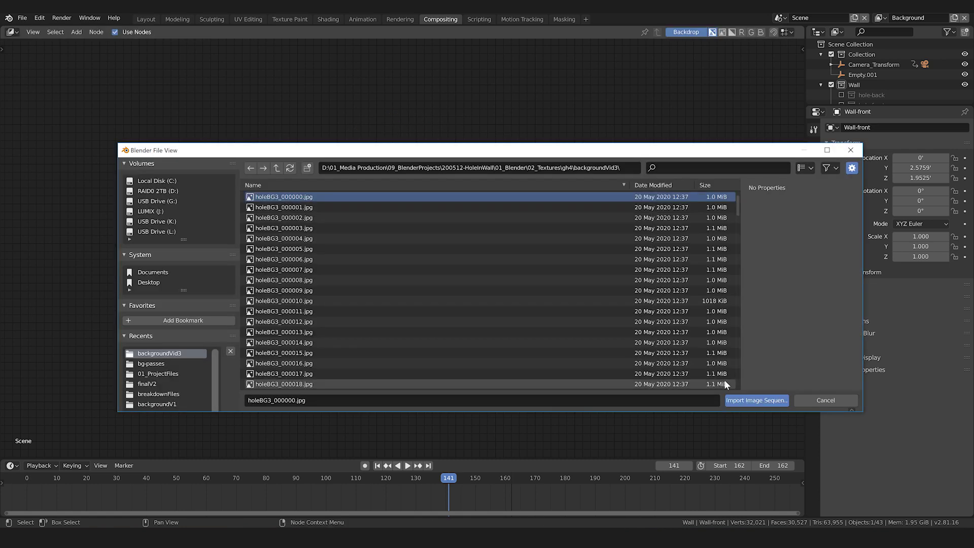
{"action": "left_click", "coordinate": [756, 400]}
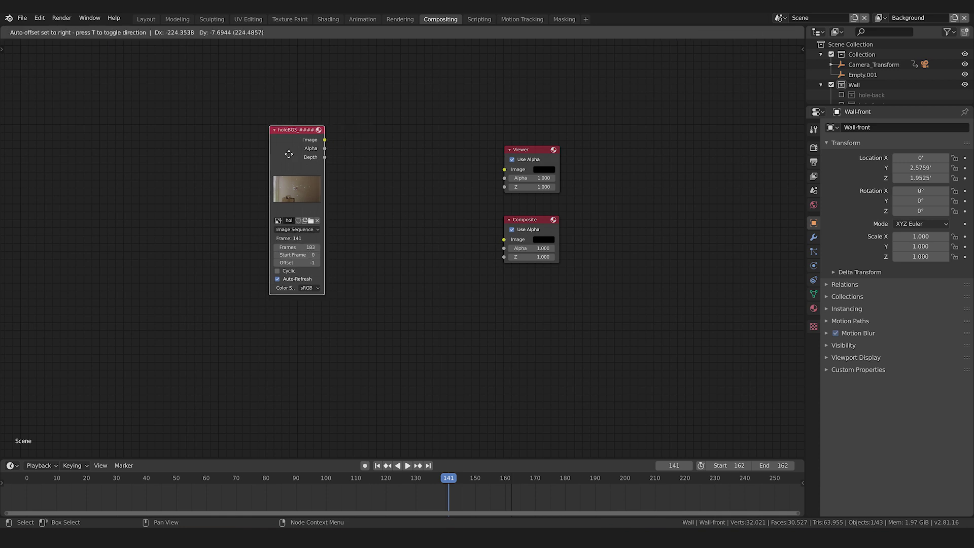
{"action": "left_click", "coordinate": [266, 118]}
{"action": "left_click", "coordinate": [304, 131], "text": "ctrl+shift"}
Insert a Scale node after the image sequence and set it to Render Size
{"action": "key", "text": "shift+a"}
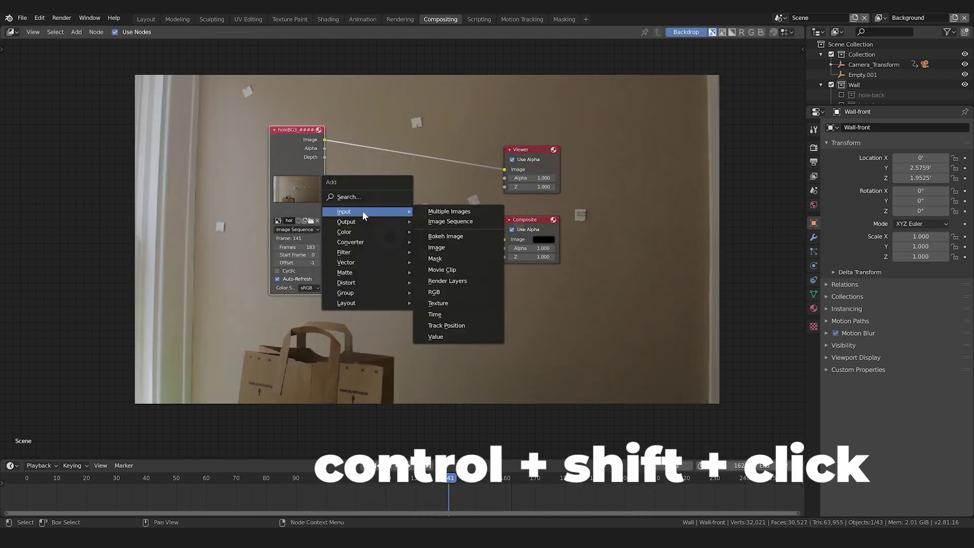
{"action": "mouse_move", "coordinate": [365, 266]}
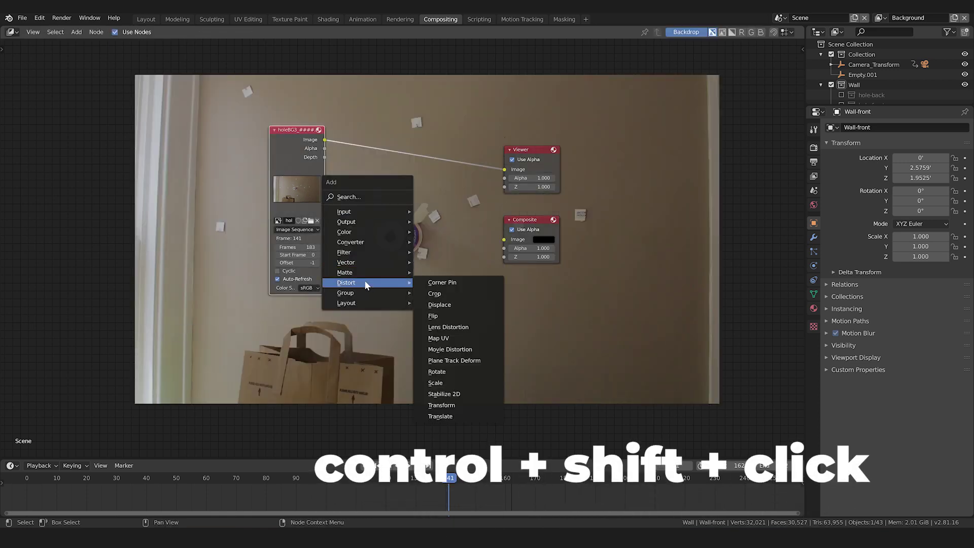
{"action": "left_click", "coordinate": [457, 381]}
{"action": "left_click", "coordinate": [362, 118]}
{"action": "left_click", "coordinate": [393, 153]}
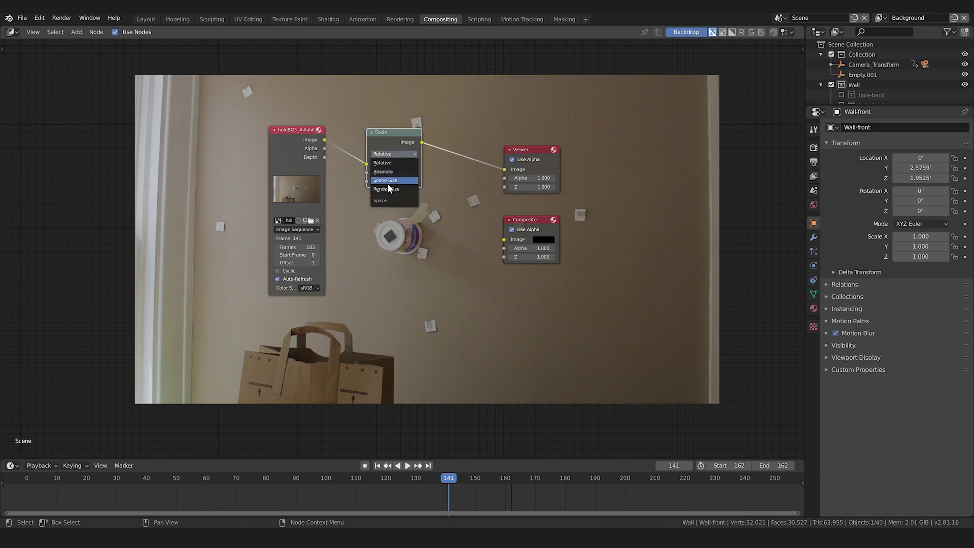
{"action": "left_click", "coordinate": [389, 189]}
Add a Render Layers node and switch its view layer from Hole to Background
{"action": "key", "text": "shift+a"}
{"action": "mouse_move", "coordinate": [328, 292]}
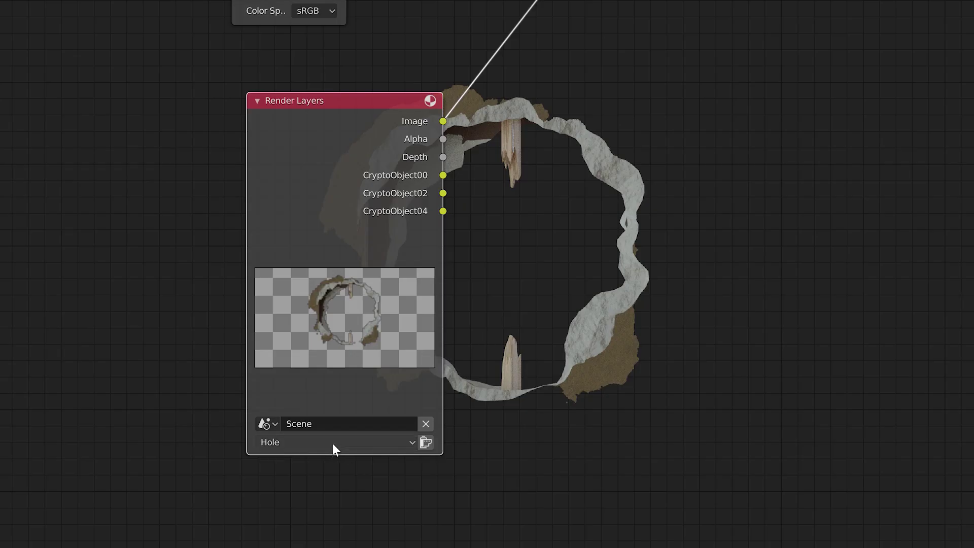
{"action": "left_click", "coordinate": [333, 443]}
{"action": "left_click", "coordinate": [365, 477]}
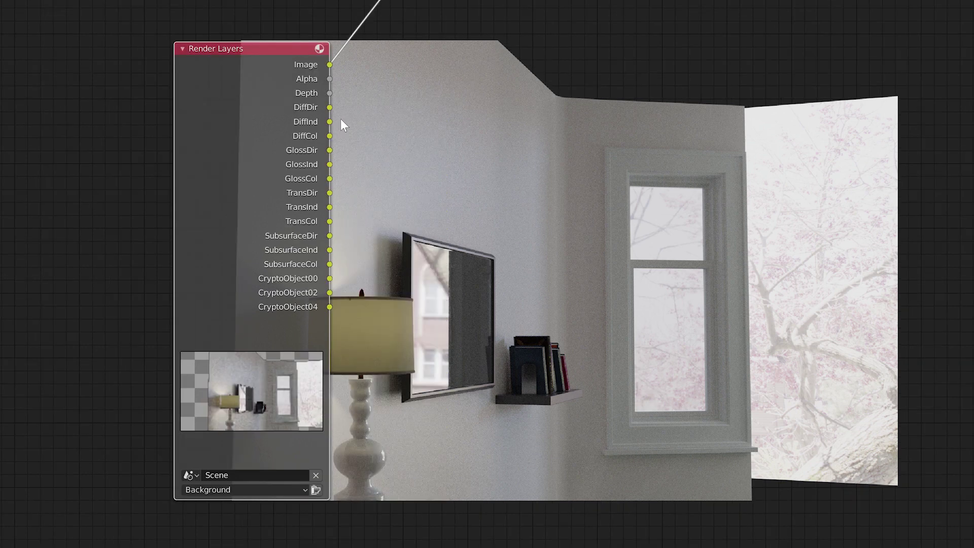
Preview the Render Layers node's individual passes in turn through the Viewer
{"action": "left_click", "coordinate": [315, 102], "text": "ctrl+shift"}
{"action": "left_click", "coordinate": [328, 128], "text": "ctrl+shift"}
{"action": "left_click", "coordinate": [325, 147], "text": "ctrl+shift"}
{"action": "left_click", "coordinate": [325, 167], "text": "ctrl+shift"}
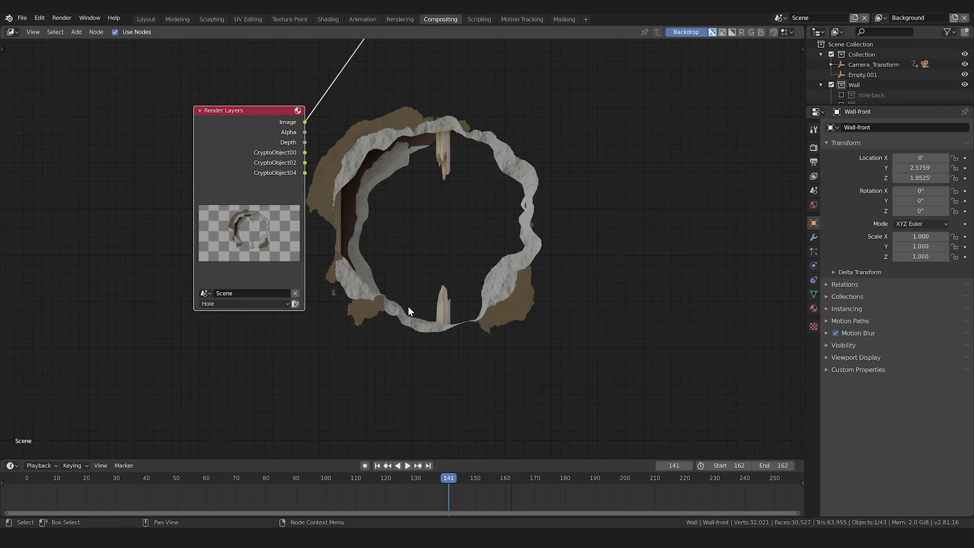
Set the Render Layers node to the Background view layer and reposition it in the node tree
{"action": "left_click", "coordinate": [233, 302]}
{"action": "left_click", "coordinate": [232, 324]}
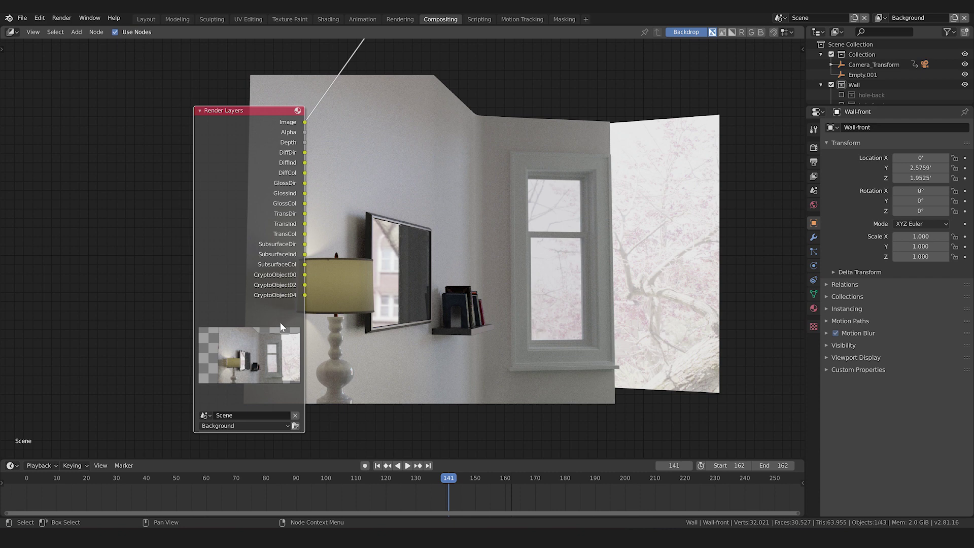
{"action": "scroll", "coordinate": [348, 319], "scroll_direction": "down", "scroll_amount": 3}
{"action": "scroll", "coordinate": [348, 319], "scroll_direction": "up", "scroll_amount": 1}
{"action": "key", "text": "g"}
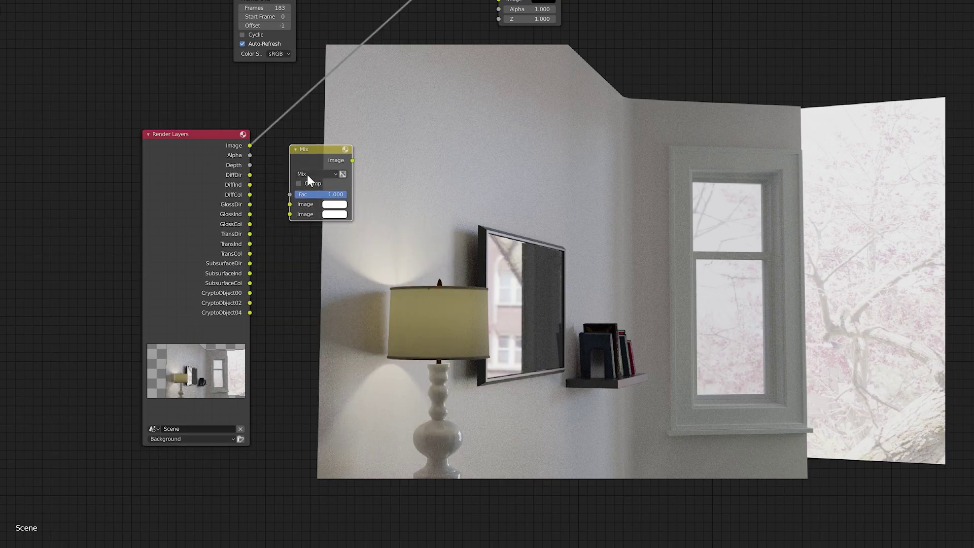
Set the Mix node's blend mode to Add and duplicate it to combine the GlossDir and GlossInd passes
{"action": "left_click", "coordinate": [307, 174]}
{"action": "left_click", "coordinate": [318, 266]}
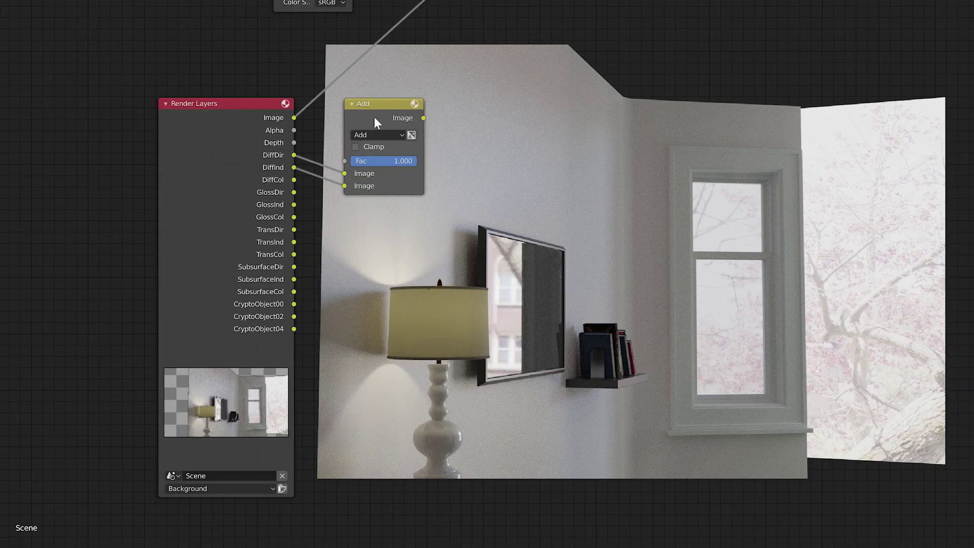
{"action": "key", "text": "shift+d"}
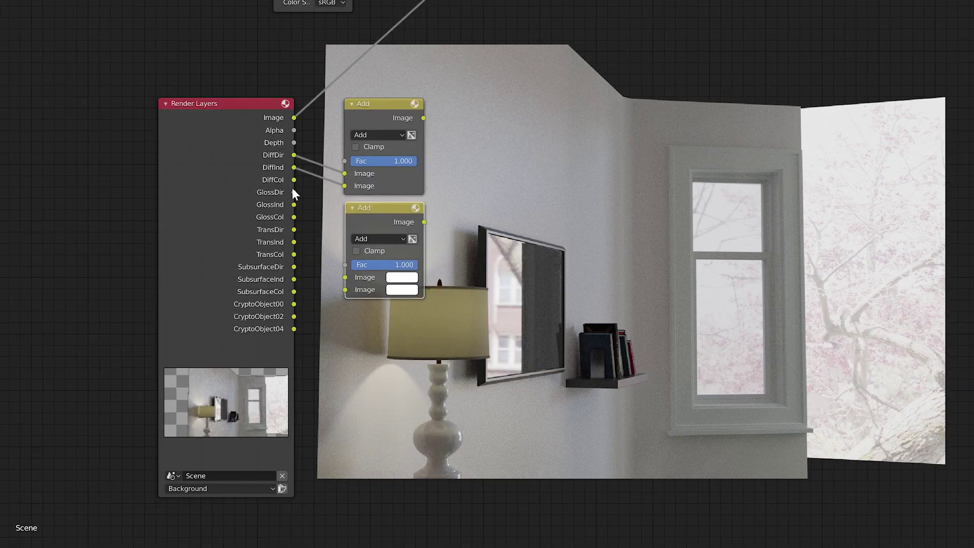
{"action": "left_click_drag", "start_coordinate": [294, 192], "coordinate": [345, 277]}
{"action": "left_click_drag", "start_coordinate": [294, 205], "coordinate": [345, 289]}
Duplicate the Add node below the gloss one and connect the TransDir pass to it
{"action": "key", "text": "shift+d"}
{"action": "left_click", "coordinate": [356, 312]}
{"action": "left_click_drag", "start_coordinate": [294, 229], "coordinate": [345, 392]}
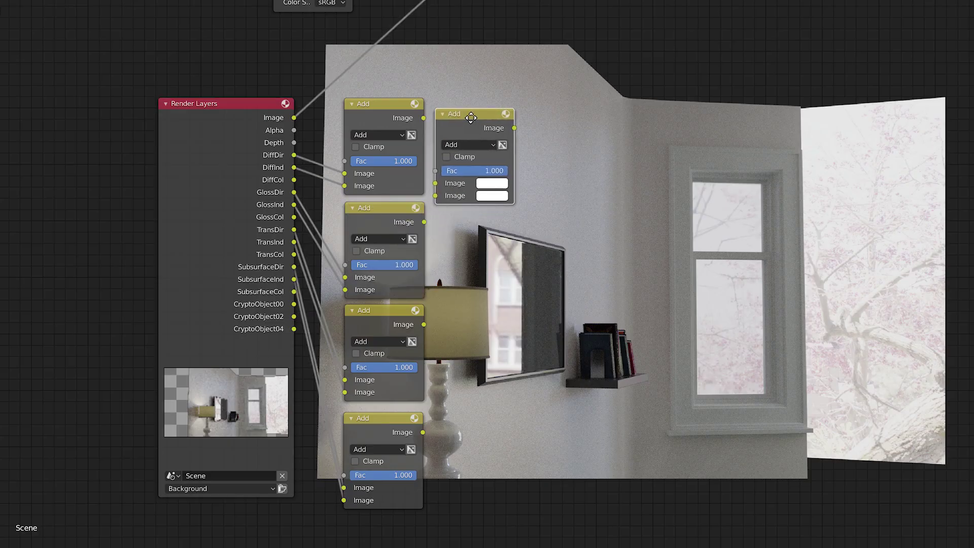
Place a mix node set to Multiply beside the diffuse Add node and feed it that Add output and DiffCol
{"action": "left_click", "coordinate": [470, 137]}
{"action": "left_click", "coordinate": [474, 171]}
{"action": "left_click_drag", "start_coordinate": [474, 142], "coordinate": [485, 142]}
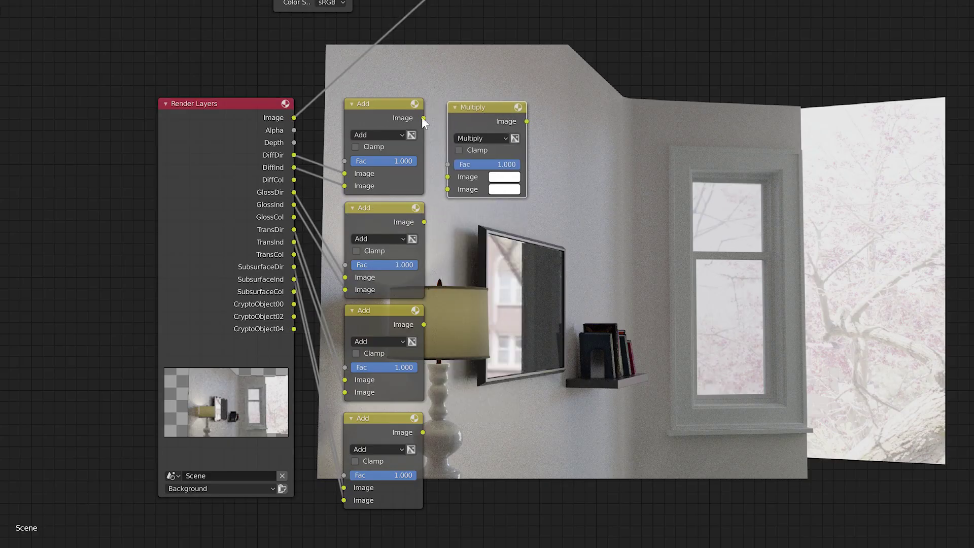
{"action": "left_click_drag", "start_coordinate": [423, 118], "coordinate": [448, 177]}
{"action": "left_click_drag", "start_coordinate": [295, 179], "coordinate": [448, 189]}
Duplicate the Multiply node for the remaining Add nodes and connect the gloss, transmission and subsurface color passes
{"action": "key", "text": "shift+d"}
{"action": "left_click", "coordinate": [488, 220]}
{"action": "key", "text": "shift+d"}
{"action": "left_click", "coordinate": [485, 326]}
{"action": "left_click_drag", "start_coordinate": [294, 291], "coordinate": [248, 300]}
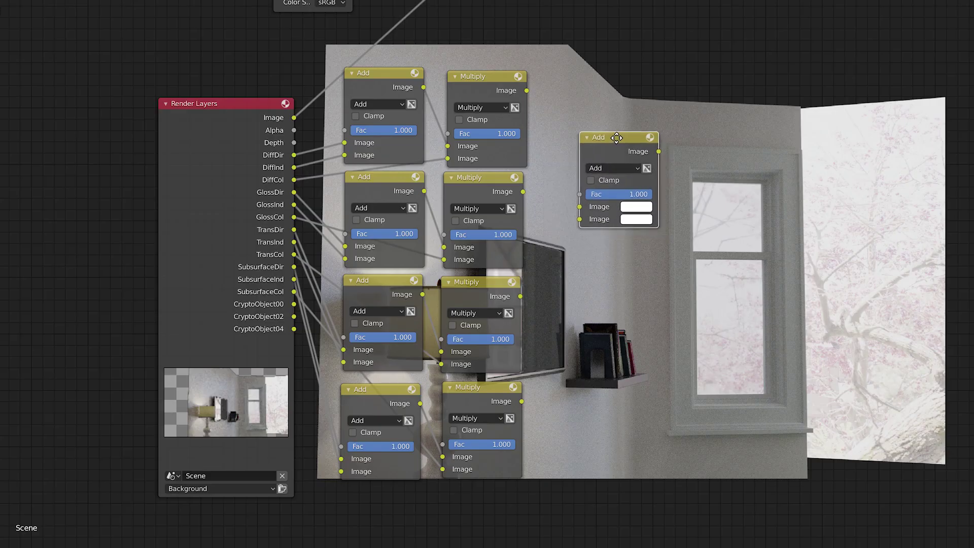
Combine the diffuse and gloss Multiply outputs in an Add node and sum in the transmission result with a duplicate Add node
{"action": "left_click_drag", "start_coordinate": [523, 192], "coordinate": [581, 200]}
{"action": "left_click_drag", "start_coordinate": [526, 90], "coordinate": [580, 188]}
{"action": "key", "text": "shift+d"}
{"action": "left_click", "coordinate": [720, 178]}
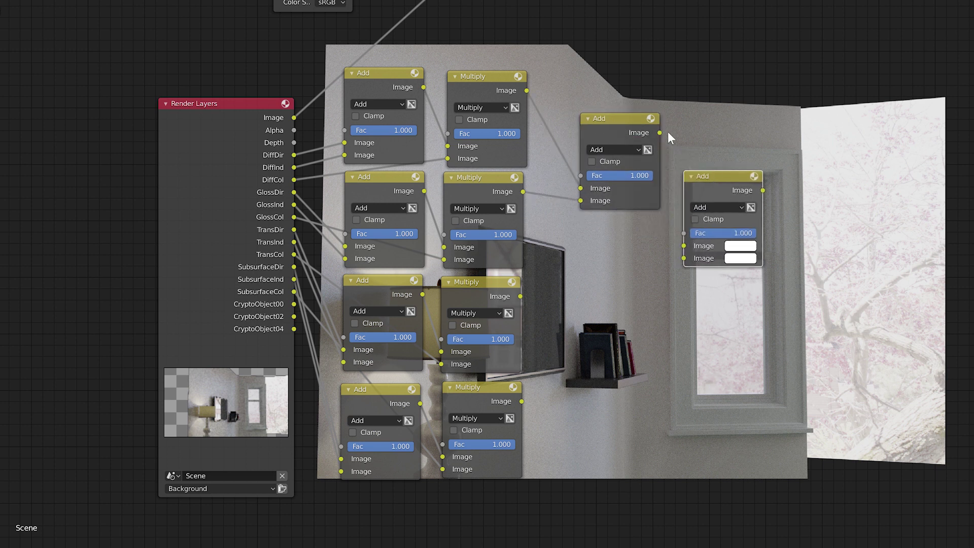
{"action": "left_click_drag", "start_coordinate": [660, 132], "coordinate": [684, 246]}
{"action": "left_click_drag", "start_coordinate": [520, 296], "coordinate": [684, 258]}
Duplicate the Add node to sum in the subsurface Multiply output and preview the combined result in the Viewer
{"action": "key", "text": "shift+d"}
{"action": "left_click", "coordinate": [799, 261]}
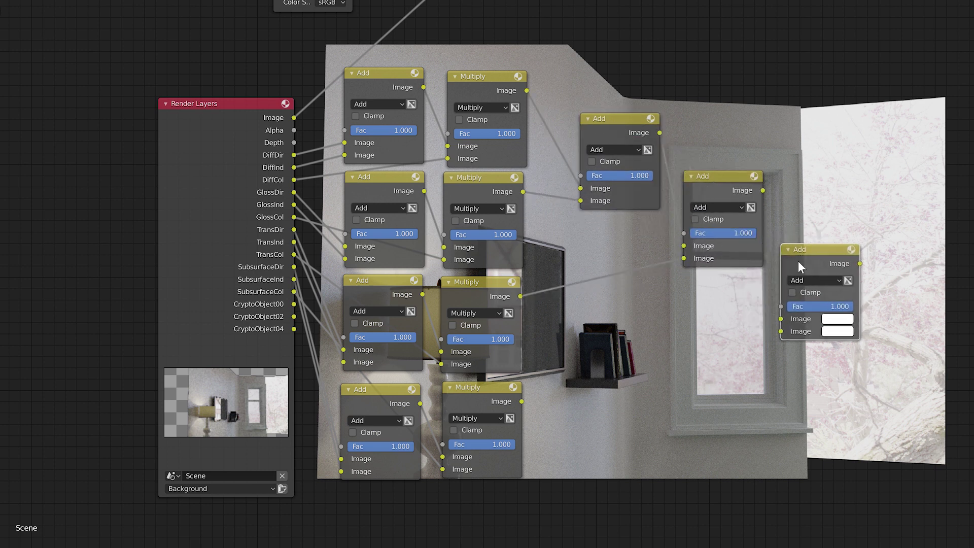
{"action": "left_click_drag", "start_coordinate": [763, 191], "coordinate": [781, 318]}
{"action": "left_click_drag", "start_coordinate": [522, 401], "coordinate": [781, 331]}
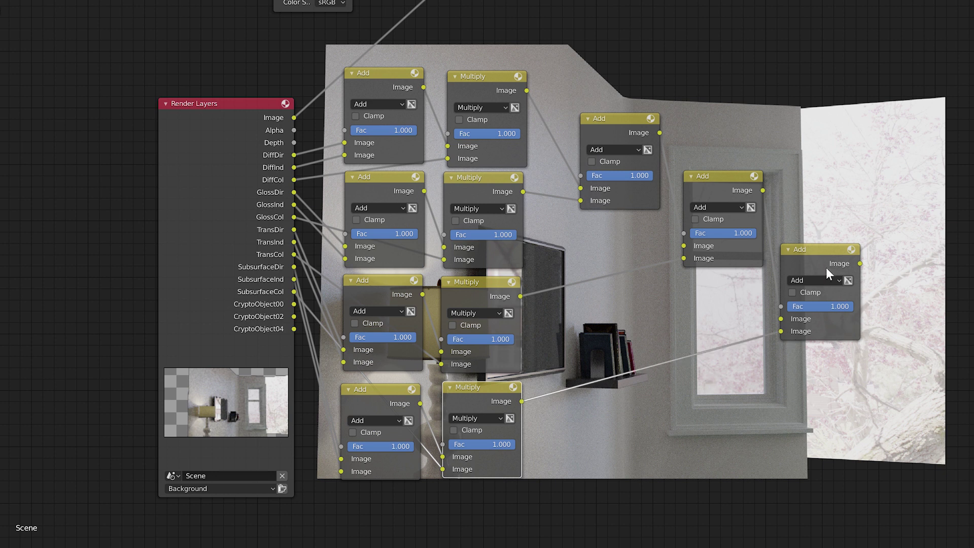
{"action": "left_click", "coordinate": [826, 266], "text": "ctrl+shift"}
{"action": "middle_click_drag", "start_coordinate": [826, 267], "coordinate": [756, 269]}
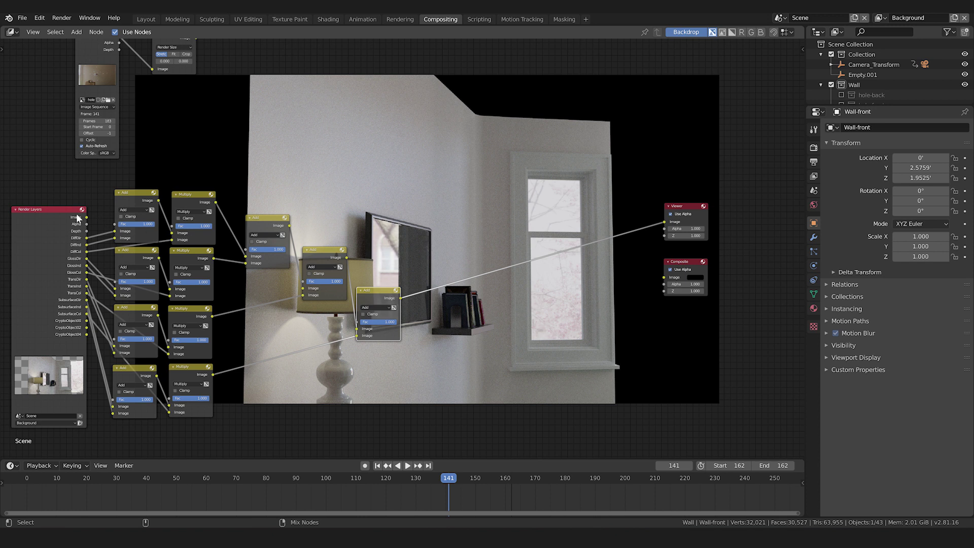
Compare the original render Image with the final combined passes in the Viewer, and preview the gloss Multiply output
{"action": "left_click", "coordinate": [78, 217], "text": "ctrl+shift"}
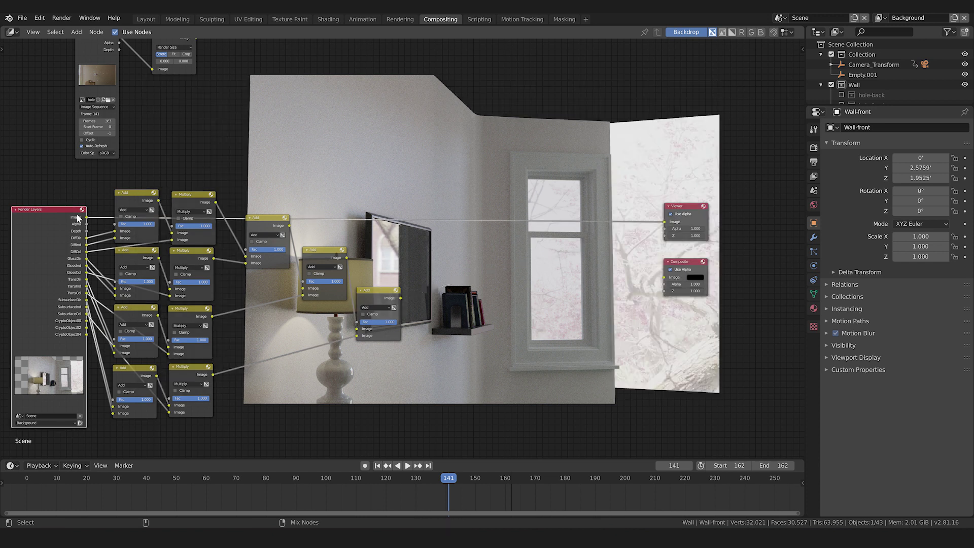
{"action": "left_click", "coordinate": [391, 299], "text": "ctrl+shift"}
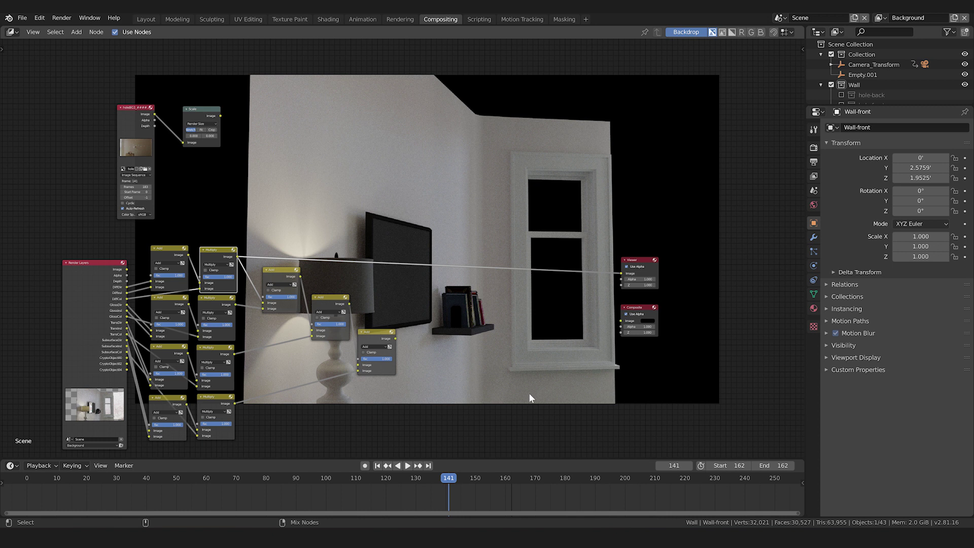
{"action": "left_click", "coordinate": [218, 307], "text": "ctrl+shift"}
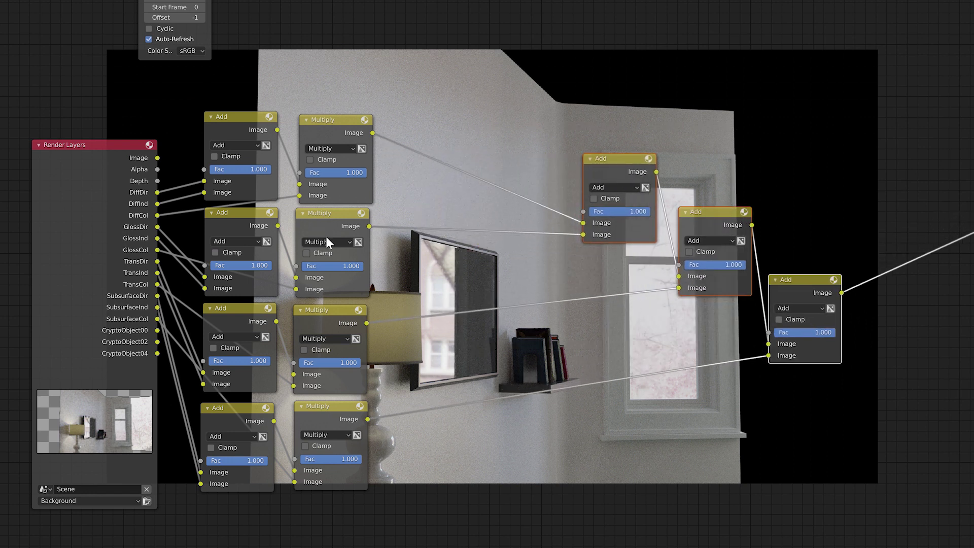
Reposition the gloss Add and Multiply nodes and insert an RGB Curves node between the gloss Multiply and the first combining Add
{"action": "key", "text": "g"}
{"action": "left_click", "coordinate": [216, 232]}
{"action": "key", "text": "shift+a"}
{"action": "mouse_move", "coordinate": [459, 279]}
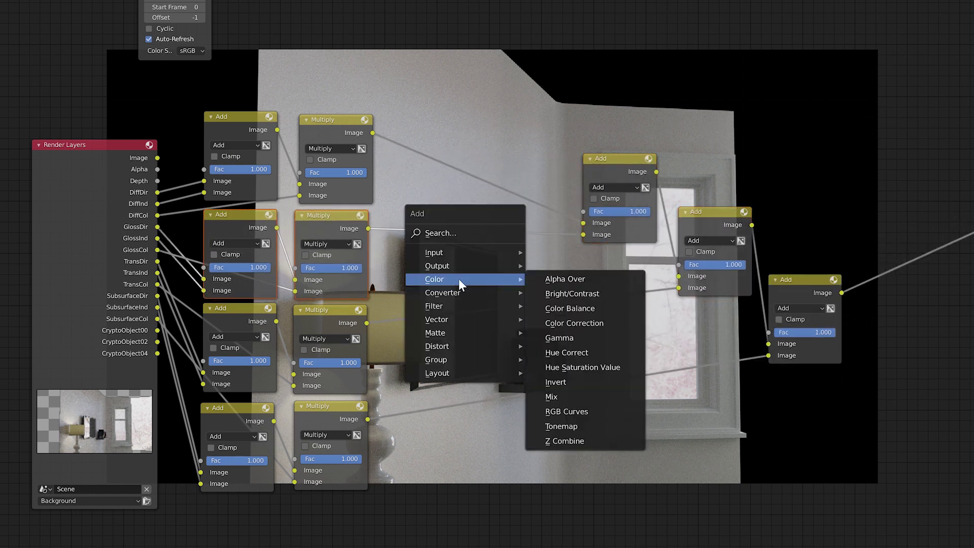
{"action": "left_click", "coordinate": [558, 412]}
{"action": "left_click", "coordinate": [428, 218]}
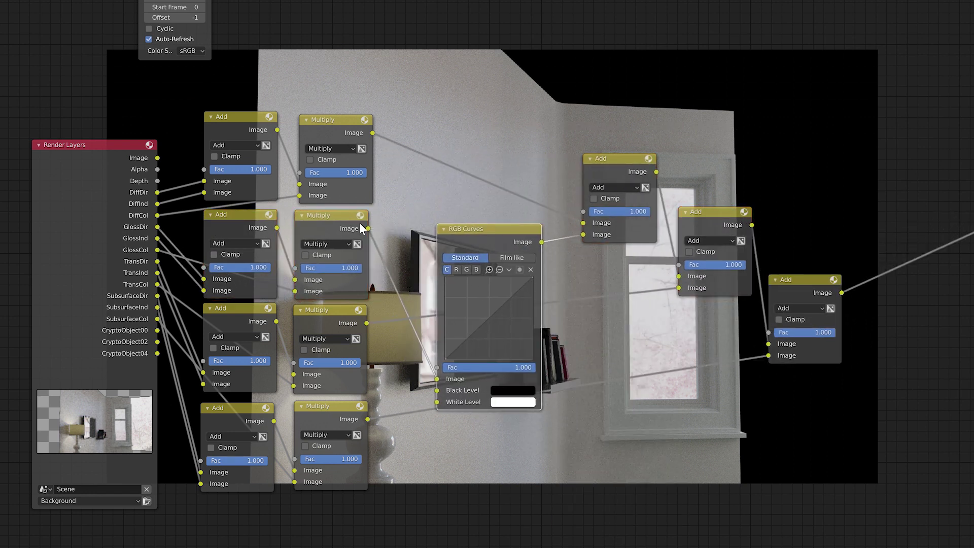
Bend the gloss RGB Curves with a midpoint at about X 0.43, Y 0.58
{"action": "scroll", "coordinate": [441, 221], "scroll_direction": "down", "scroll_amount": 1}
{"action": "middle_click_drag", "start_coordinate": [441, 220], "coordinate": [411, 417]}
{"action": "mouse_move", "coordinate": [411, 417]}
{"action": "left_mouse_down"}
{"action": "mouse_move", "coordinate": [418, 448]}
{"action": "mouse_move", "coordinate": [400, 426]}
{"action": "mouse_move", "coordinate": [421, 451]}
{"action": "mouse_move", "coordinate": [406, 432]}
{"action": "left_mouse_up"}
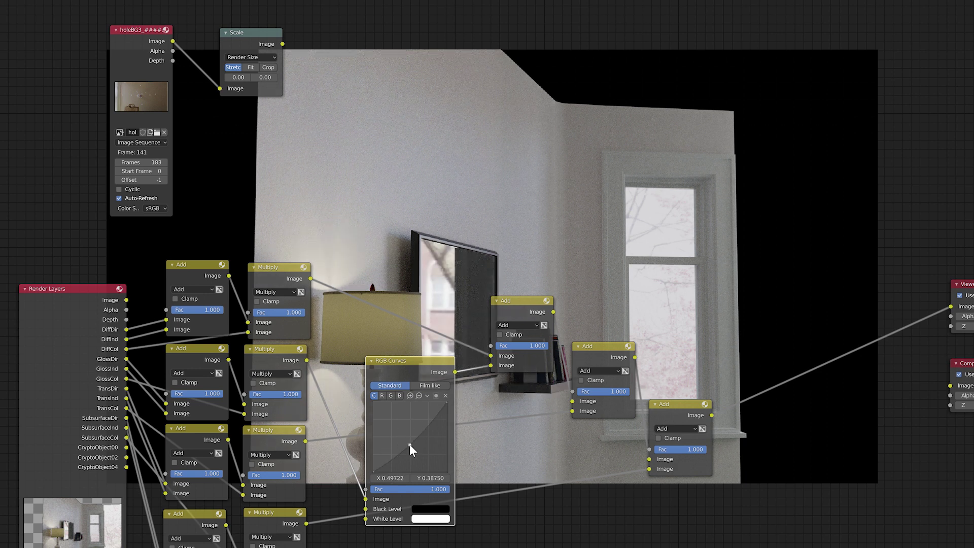
Duplicate the Background Render Layers node below the original and place a Cryptomatte node beside the copy
{"action": "middle_click_drag", "start_coordinate": [673, 538], "coordinate": [659, 404]}
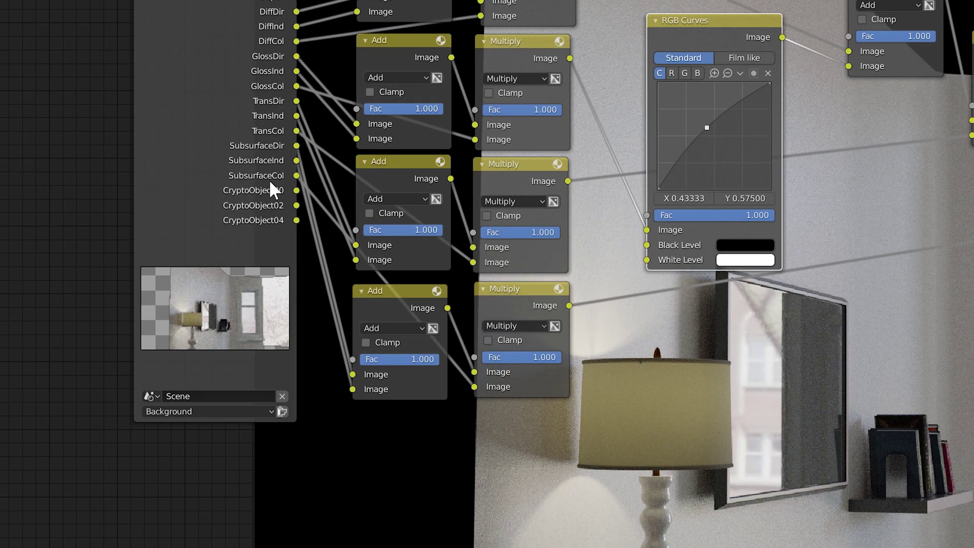
{"action": "left_click", "coordinate": [229, 115]}
{"action": "key", "text": "shift+d"}
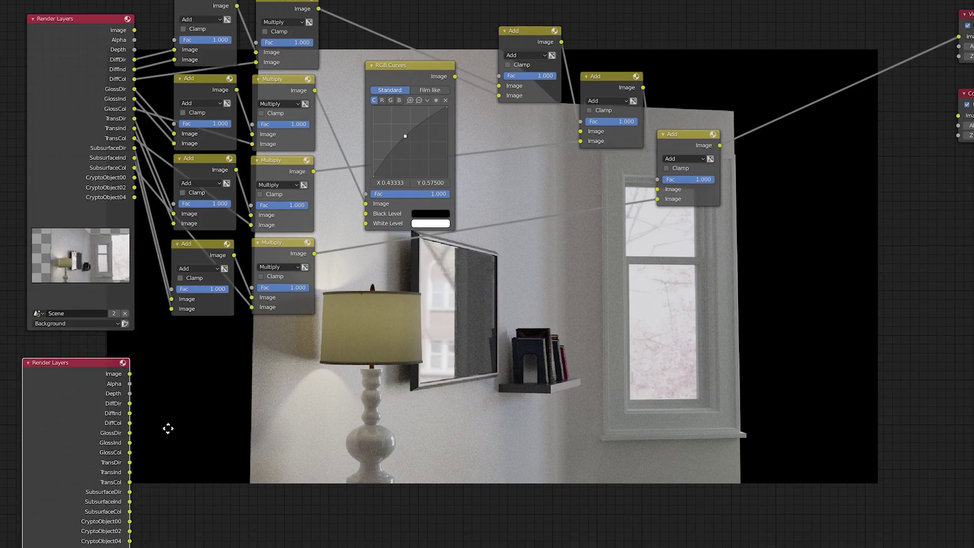
{"action": "left_click", "coordinate": [168, 429]}
{"action": "middle_click_drag", "start_coordinate": [168, 429], "coordinate": [192, 282]}
{"action": "scroll", "coordinate": [191, 282], "scroll_direction": "up", "scroll_amount": 2}
{"action": "key", "text": "shift+a"}
{"action": "type", "text": "cryp"}
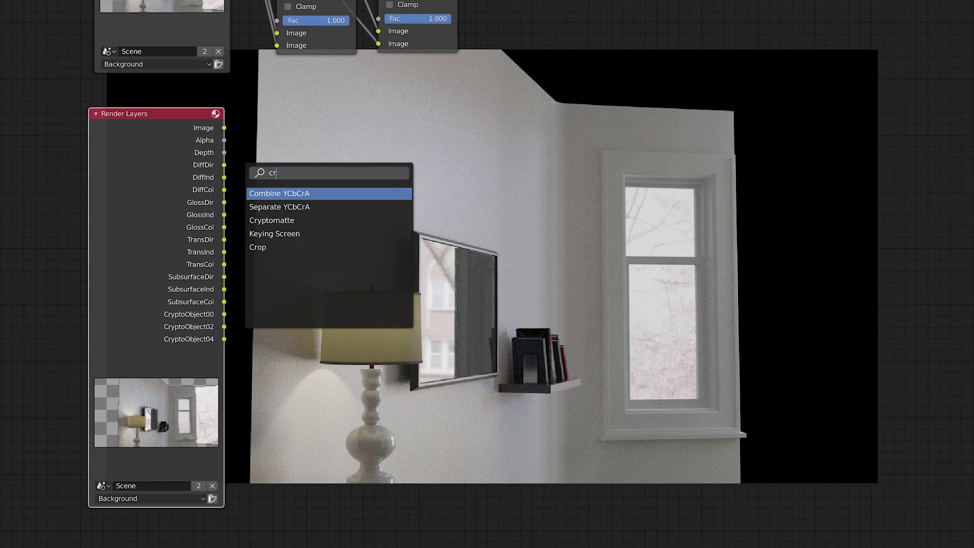
{"action": "left_click", "coordinate": [280, 193]}
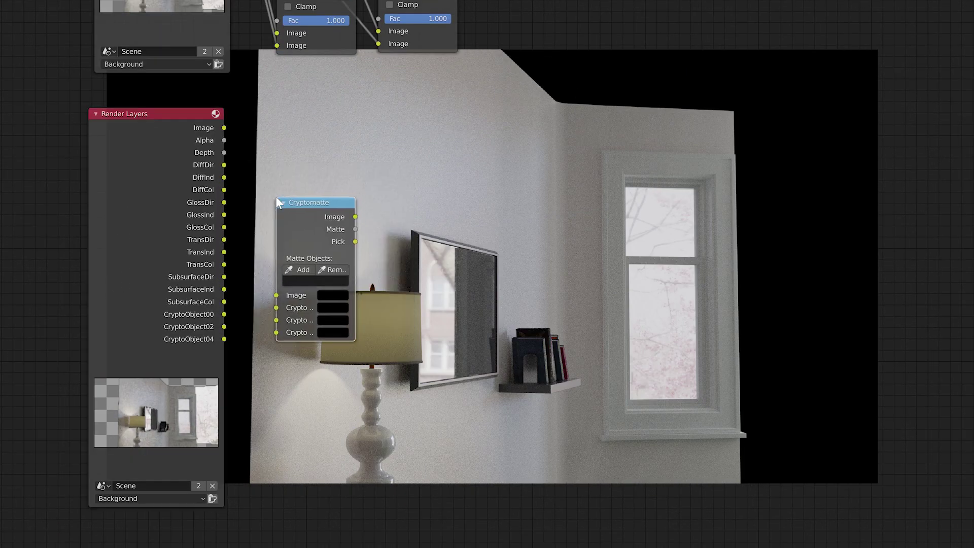
{"action": "left_click", "coordinate": [280, 203]}
Connect the three CryptoObject passes and the Image to the Cryptomatte node, and preview its Pick output in the Viewer
{"action": "left_click_drag", "start_coordinate": [223, 314], "coordinate": [277, 308]}
{"action": "left_click_drag", "start_coordinate": [223, 326], "coordinate": [276, 320]}
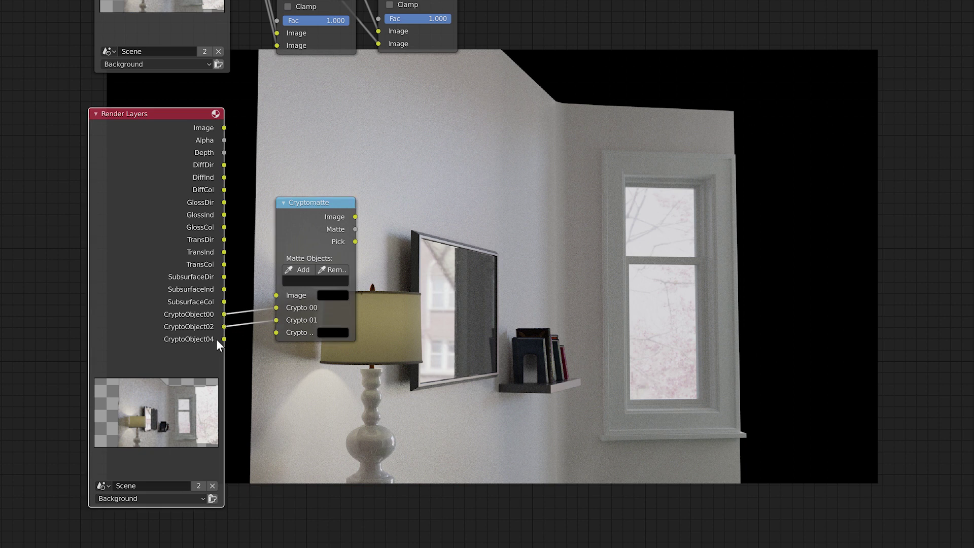
{"action": "left_click_drag", "start_coordinate": [224, 339], "coordinate": [276, 333]}
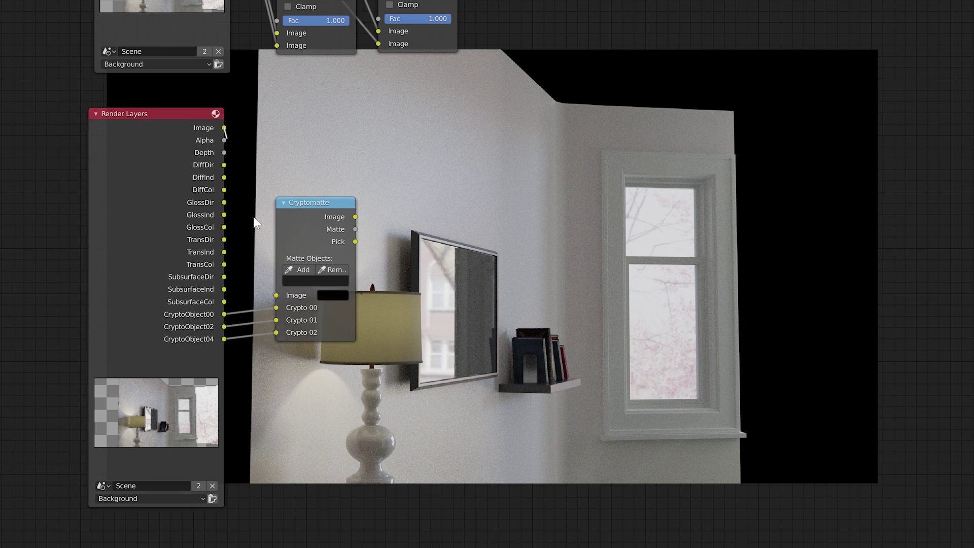
{"action": "left_click_drag", "start_coordinate": [254, 218], "coordinate": [276, 295]}
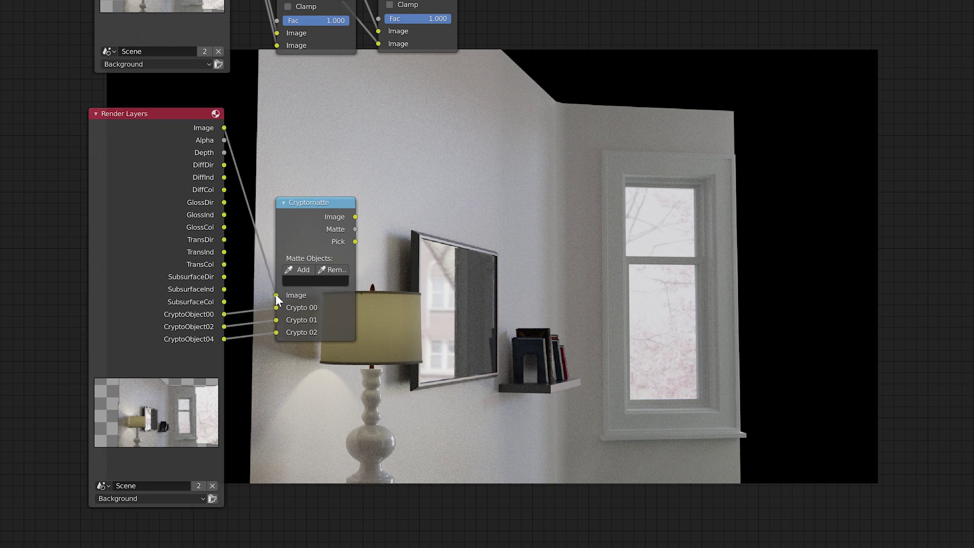
{"action": "left_click", "coordinate": [352, 242], "text": "ctrl+shift"}
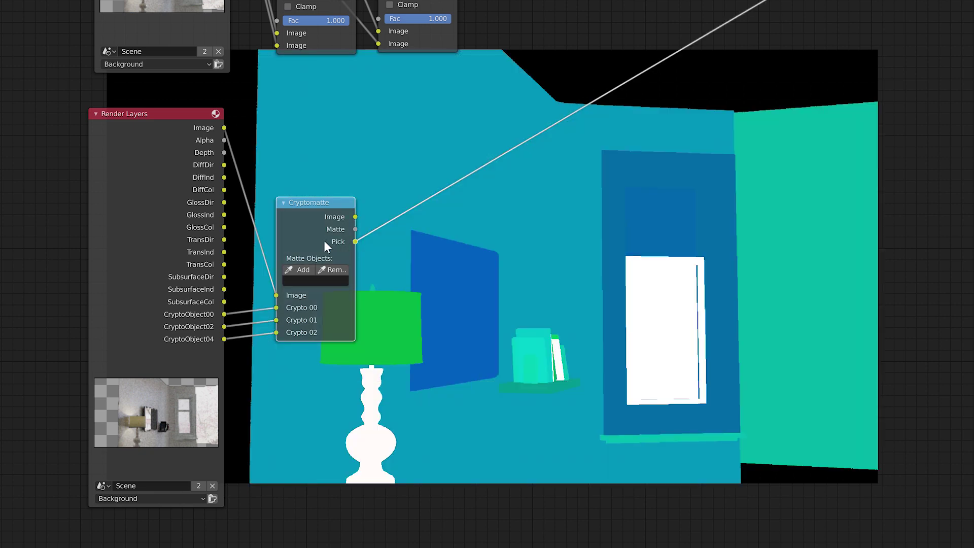
Reposition the Cryptomatte setup, add the television as its matte object and preview the Matte output
{"action": "left_click_drag", "start_coordinate": [55, 181], "coordinate": [241, 272]}
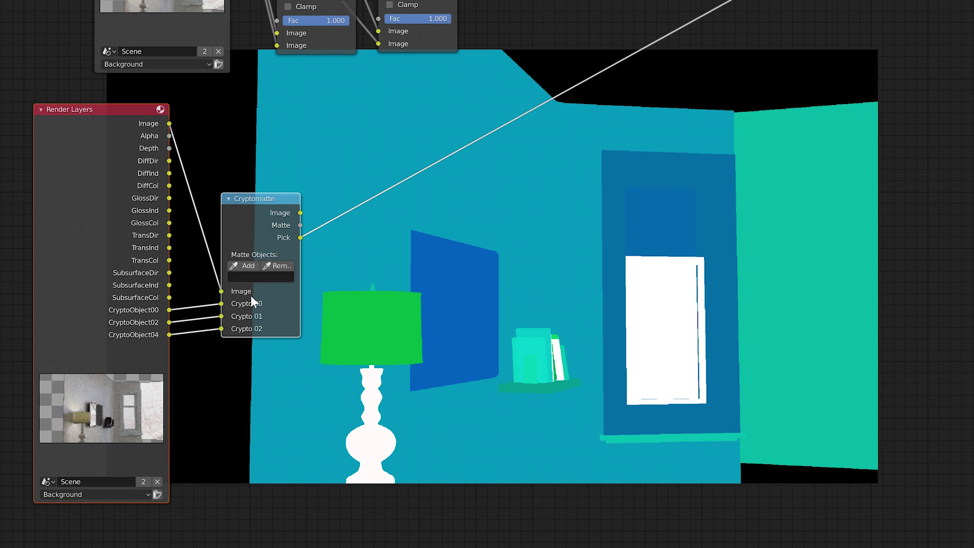
{"action": "left_click", "coordinate": [249, 262]}
{"action": "left_click", "coordinate": [455, 254]}
{"action": "left_click", "coordinate": [293, 226], "text": "ctrl+shift"}
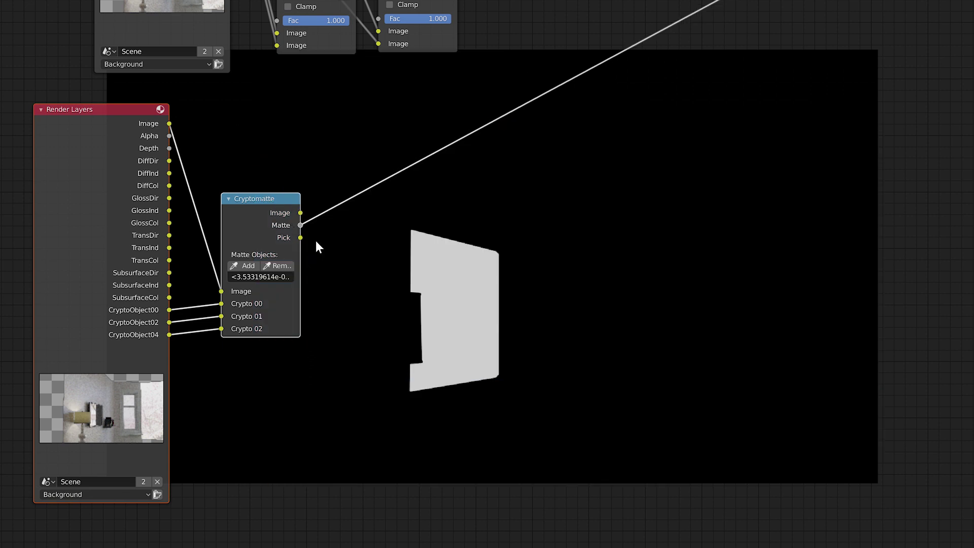
Feed the television matte into the gloss RGB Curves factor, preview the final Add and set the curve point to about X 0.51, Y 0.29
{"action": "key", "text": "Home"}
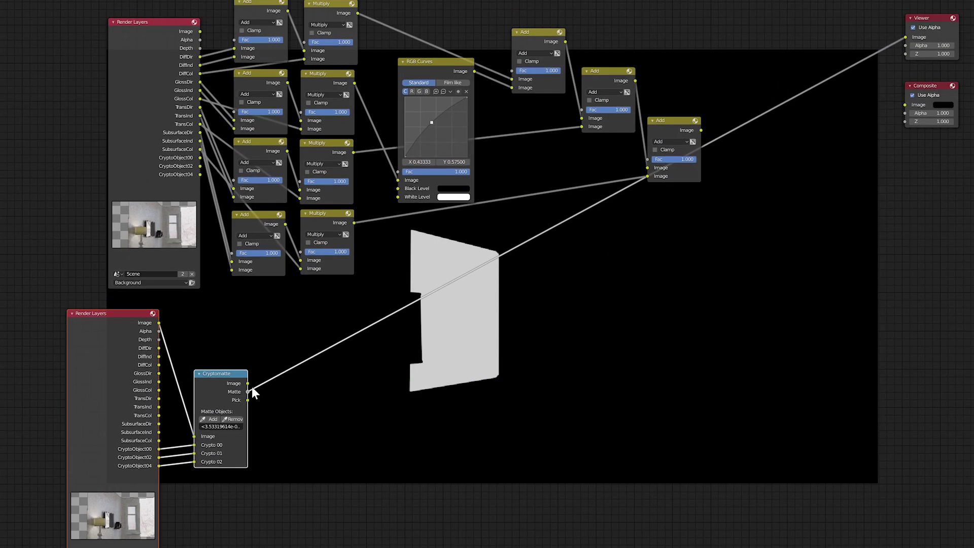
{"action": "left_click_drag", "start_coordinate": [247, 391], "coordinate": [398, 171]}
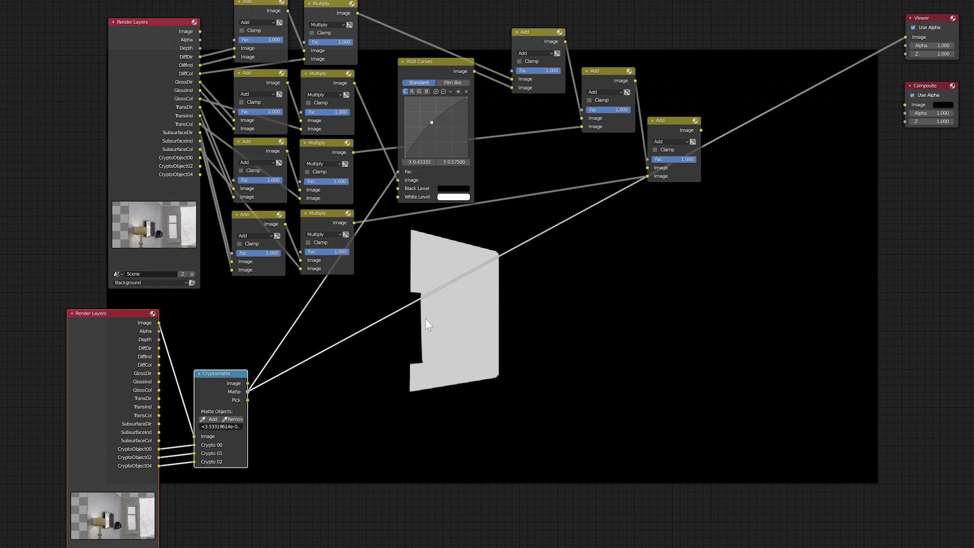
{"action": "left_click", "coordinate": [678, 123], "text": "ctrl+shift"}
{"action": "middle_click_drag", "start_coordinate": [514, 211], "coordinate": [436, 213]}
{"action": "mouse_move", "coordinate": [339, 133]}
{"action": "left_mouse_down"}
{"action": "mouse_move", "coordinate": [336, 124]}
{"action": "mouse_move", "coordinate": [336, 143]}
{"action": "mouse_move", "coordinate": [351, 154]}
{"action": "mouse_move", "coordinate": [345, 145]}
{"action": "left_mouse_up"}
{"action": "scroll", "coordinate": [345, 129], "scroll_direction": "down", "scroll_amount": 1}
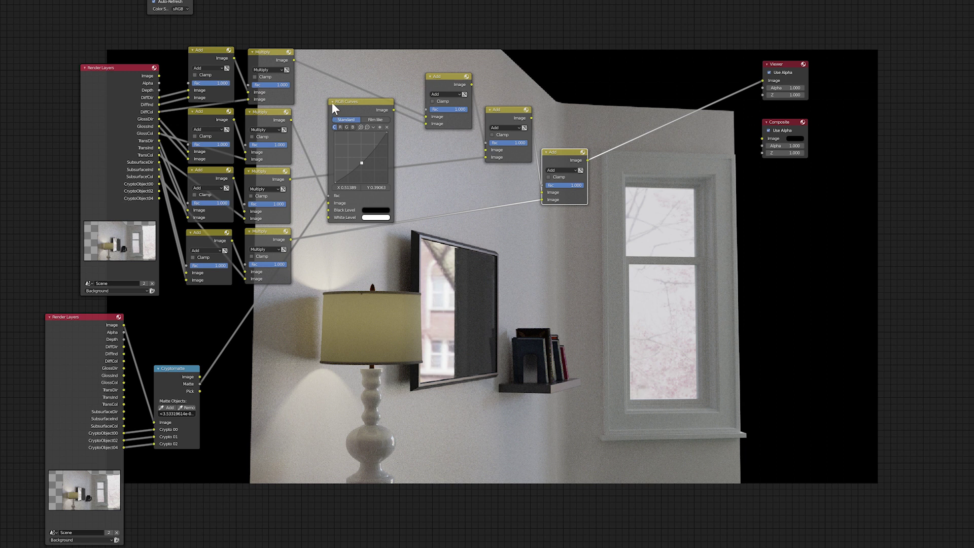
Collapse the gloss RGB Curves node, then duplicate the Render Layers and Cryptomatte pair below and collapse the original pair
{"action": "left_click", "coordinate": [332, 103]}
{"action": "left_click_drag", "start_coordinate": [346, 105], "coordinate": [331, 152]}
{"action": "left_click", "coordinate": [163, 404]}
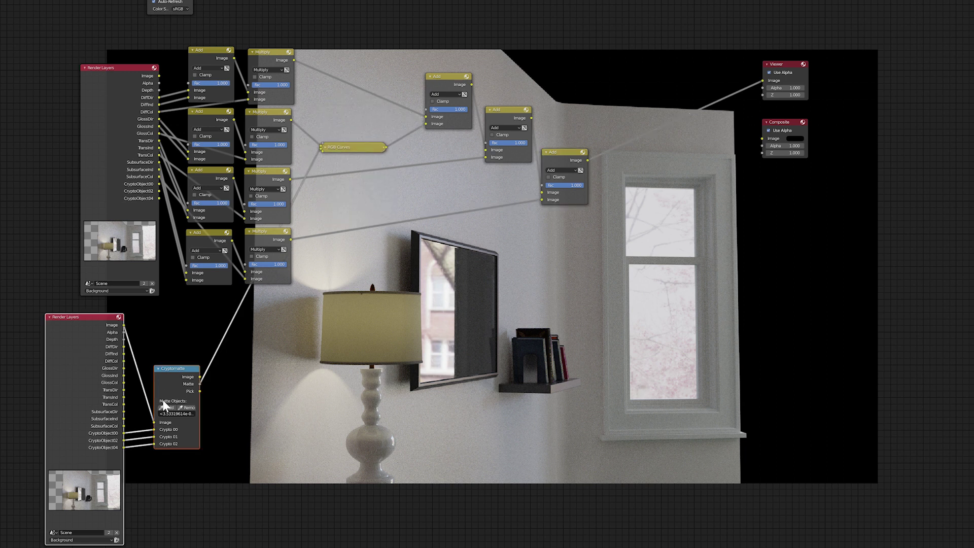
{"action": "middle_click_drag", "start_coordinate": [163, 405], "coordinate": [249, 278]}
{"action": "key", "text": "shift+d"}
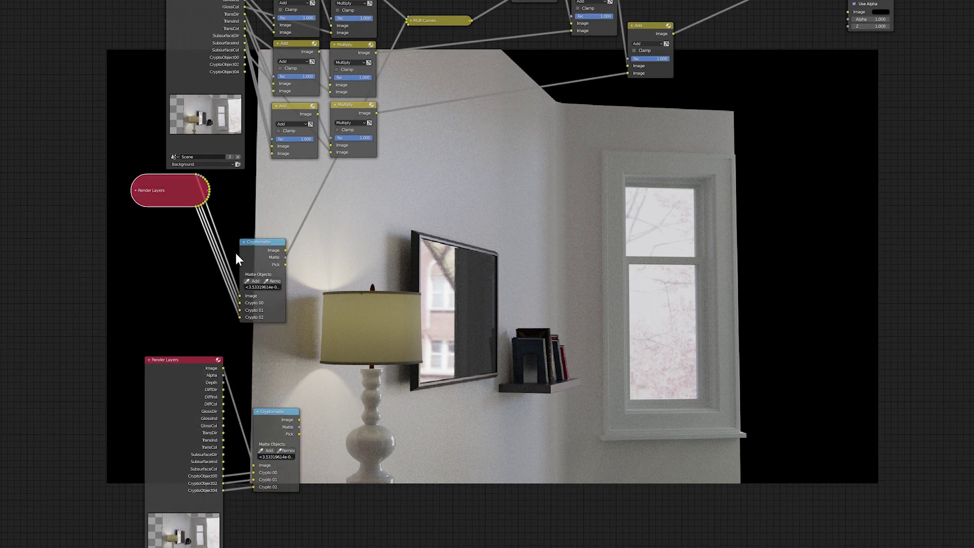
{"action": "key", "text": "g"}
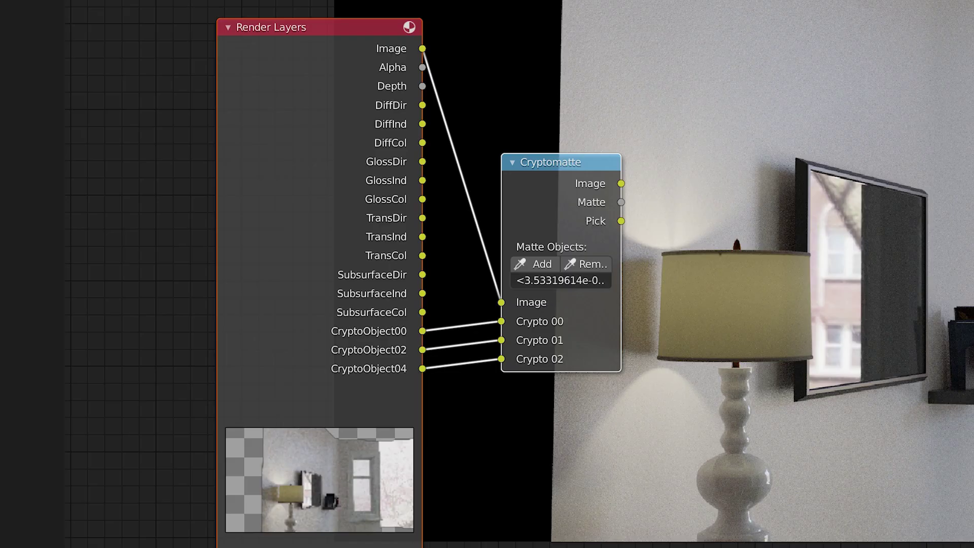
Clear the duplicated Cryptomatte's matte objects, pick the lampshade and preview its Matte output
{"action": "left_click", "coordinate": [558, 280]}
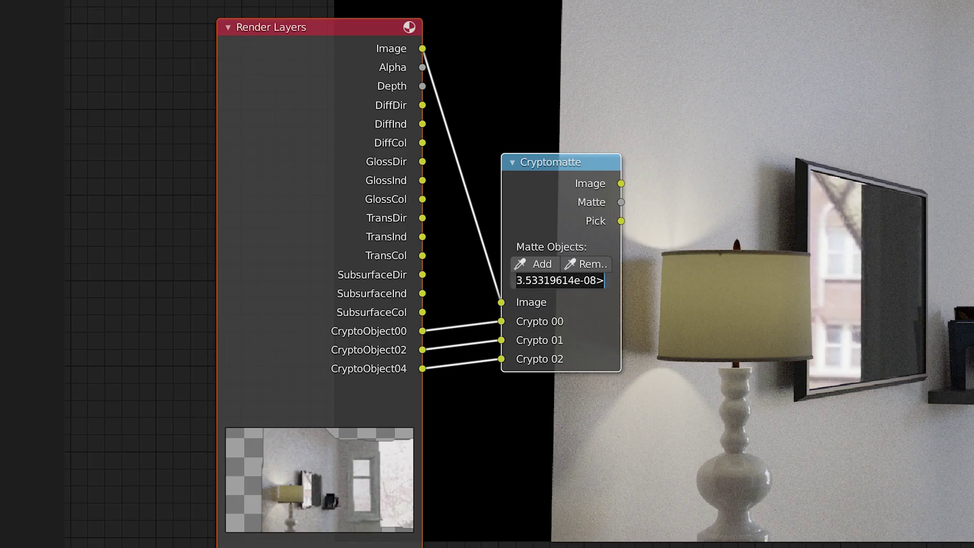
{"action": "key", "text": "BackSpace"}
{"action": "key", "text": "Return"}
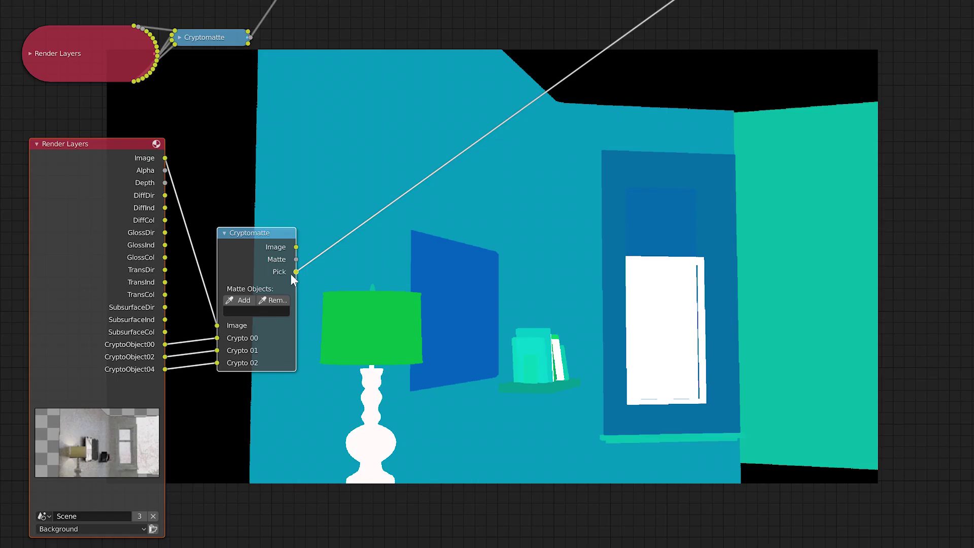
{"action": "left_click", "coordinate": [390, 310]}
{"action": "left_click", "coordinate": [288, 259], "text": "ctrl+shift"}
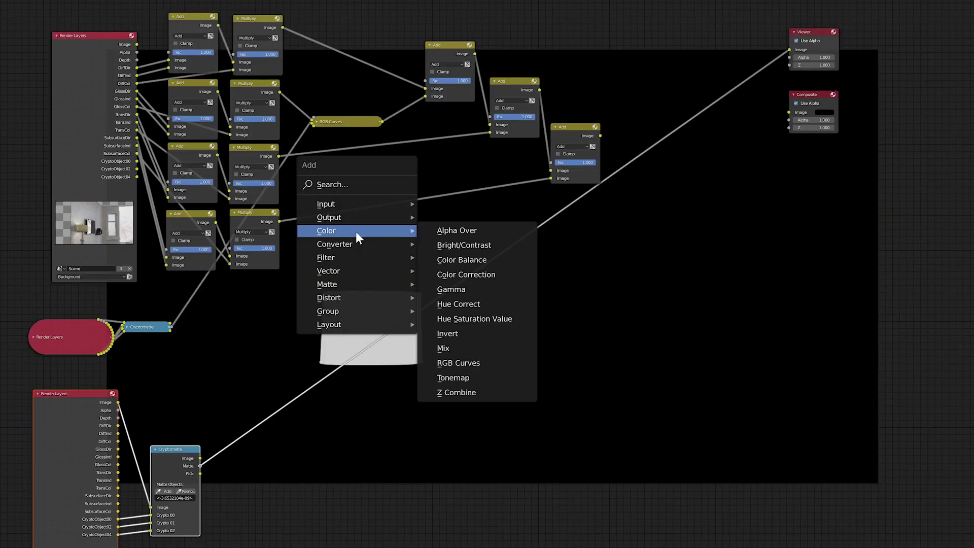
Insert an RGB Curves node between the transmission Multiply and its combining Add node
{"action": "left_click", "coordinate": [458, 362]}
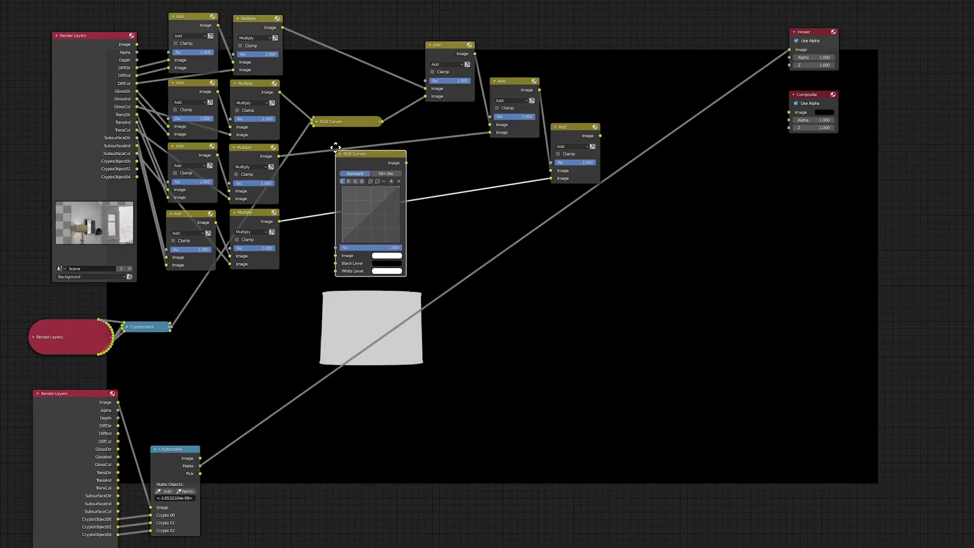
{"action": "left_click", "coordinate": [336, 147]}
{"action": "left_click_drag", "start_coordinate": [366, 147], "coordinate": [365, 155]}
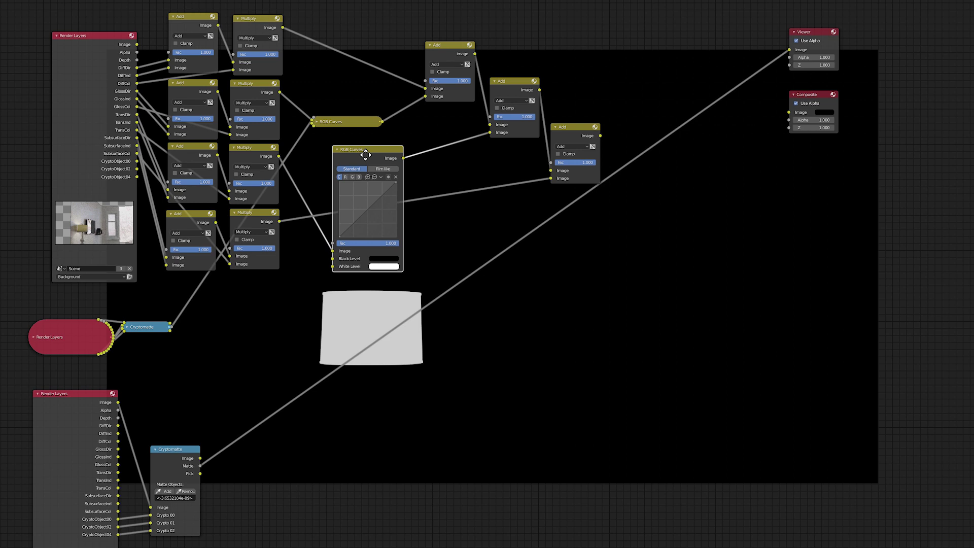
Reposition the transmission Add and Multiply nodes and preview the transmission Multiply output in the Viewer
{"action": "left_click", "coordinate": [191, 161]}
{"action": "left_click", "coordinate": [242, 151], "text": "shift"}
{"action": "mouse_move", "coordinate": [243, 151]}
{"action": "left_mouse_down"}
{"action": "mouse_move", "coordinate": [261, 152]}
{"action": "mouse_move", "coordinate": [244, 155]}
{"action": "left_mouse_up"}
{"action": "left_click", "coordinate": [263, 156], "text": "ctrl+shift"}
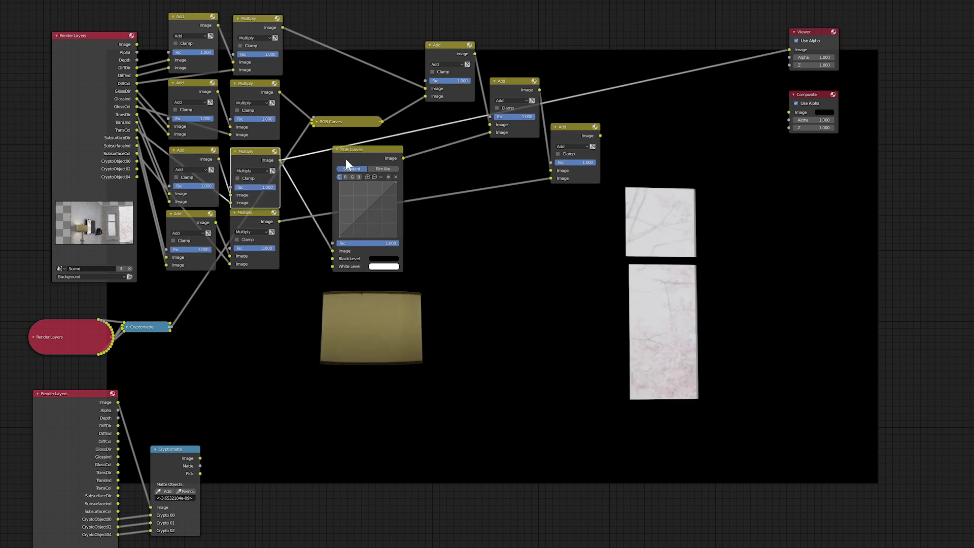
Feed the lampshade matte into the transmission RGB Curves factor and raise the curve's midpoint to about X 0.45, Y 0.68
{"action": "left_click", "coordinate": [367, 212]}
{"action": "middle_click_drag", "start_coordinate": [368, 218], "coordinate": [363, 176]}
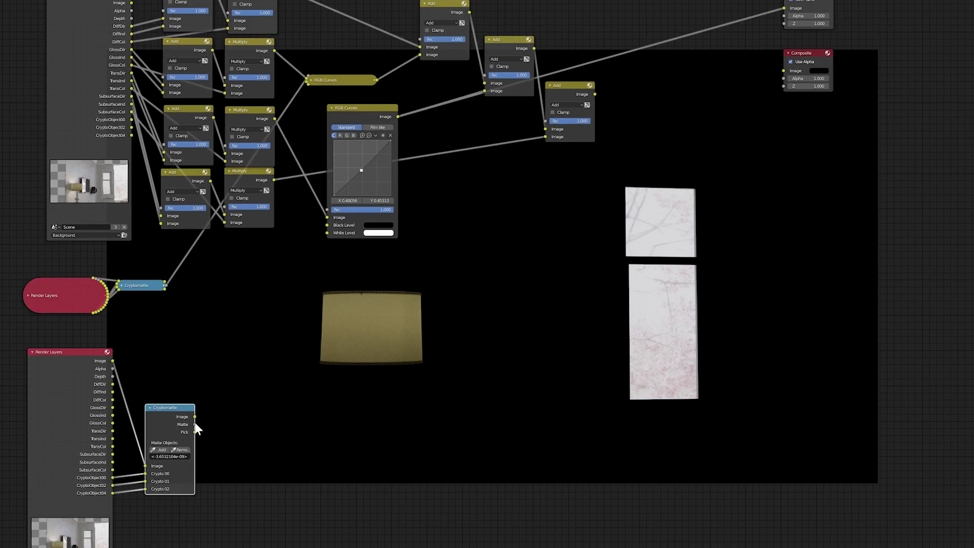
{"action": "left_click_drag", "start_coordinate": [195, 424], "coordinate": [327, 210]}
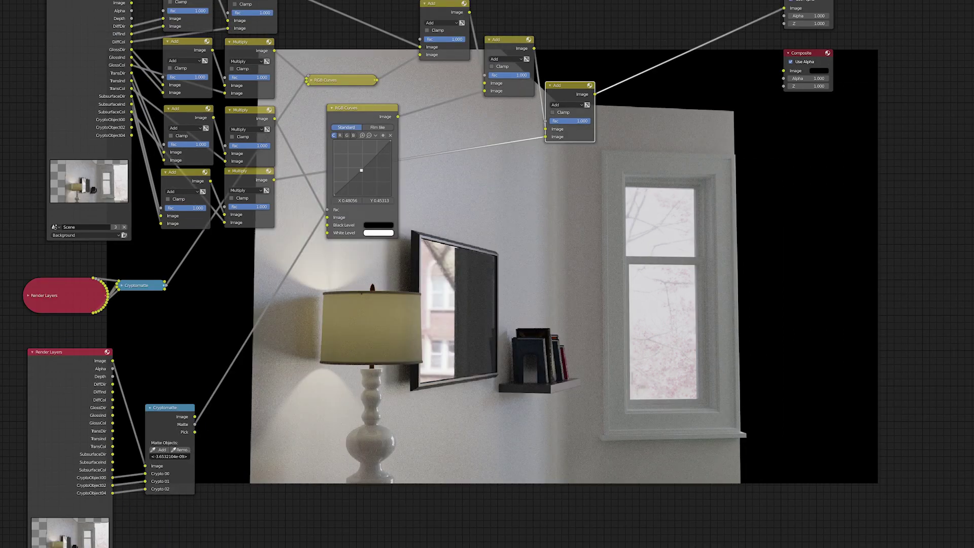
{"action": "mouse_move", "coordinate": [361, 170]}
{"action": "left_mouse_down"}
{"action": "mouse_move", "coordinate": [358, 162]}
{"action": "mouse_move", "coordinate": [370, 180]}
{"action": "mouse_move", "coordinate": [360, 158]}
{"action": "left_mouse_up"}
Toggle muting of the transmission RGB Curves node to compare the lampshade with and without the adjustment
{"action": "key", "text": "m"}
{"action": "key", "text": "m"}
{"action": "key", "text": "m"}
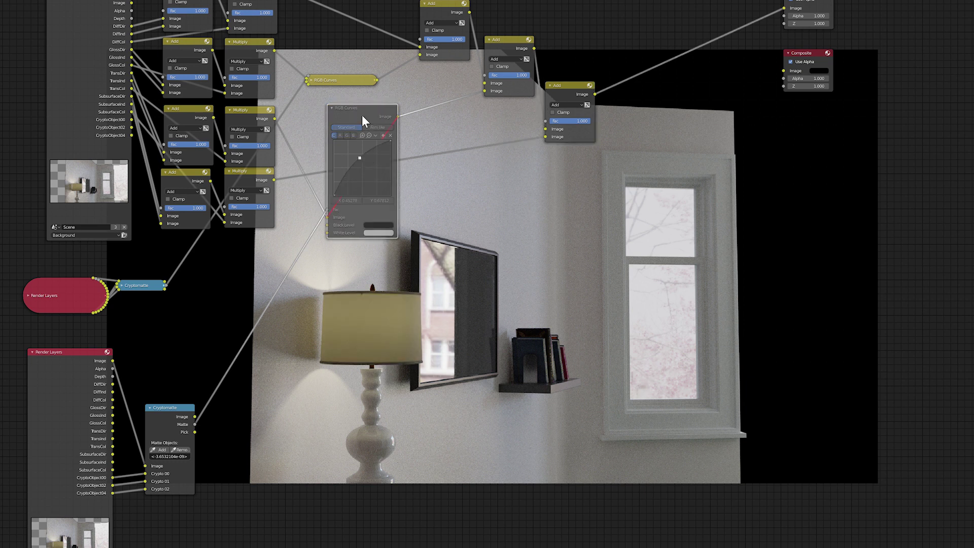
{"action": "key", "text": "m"}
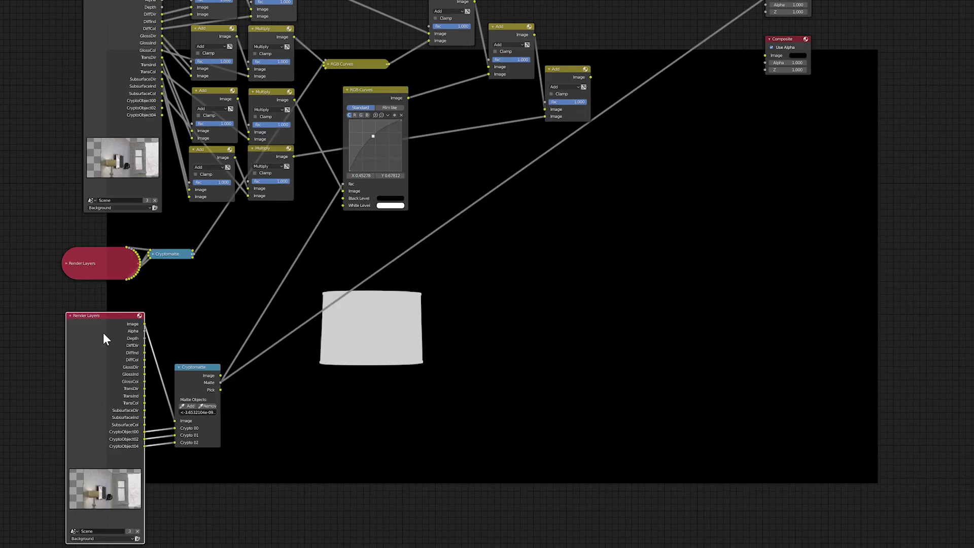
Collapse the lampshade's Render Layers and Cryptomatte nodes and tuck them together below the television pair
{"action": "left_click", "coordinate": [102, 337]}
{"action": "key", "text": "h"}
{"action": "left_click_drag", "start_coordinate": [183, 363], "coordinate": [171, 309]}
{"action": "key", "text": "h"}
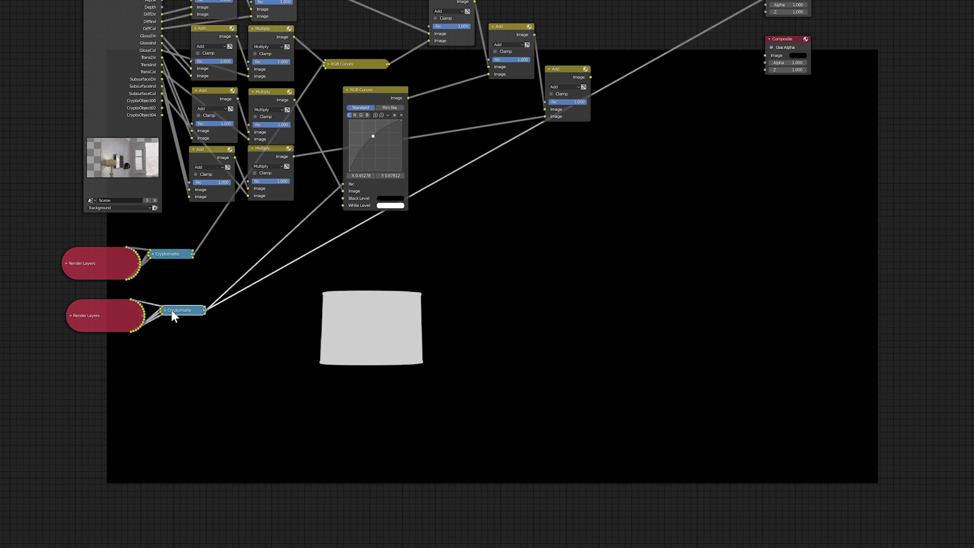
Bring the background footage image sequence and its Scale node below the Cryptomatte nodes and preview the Scale output
{"action": "scroll", "coordinate": [172, 310], "scroll_direction": "down", "scroll_amount": 2}
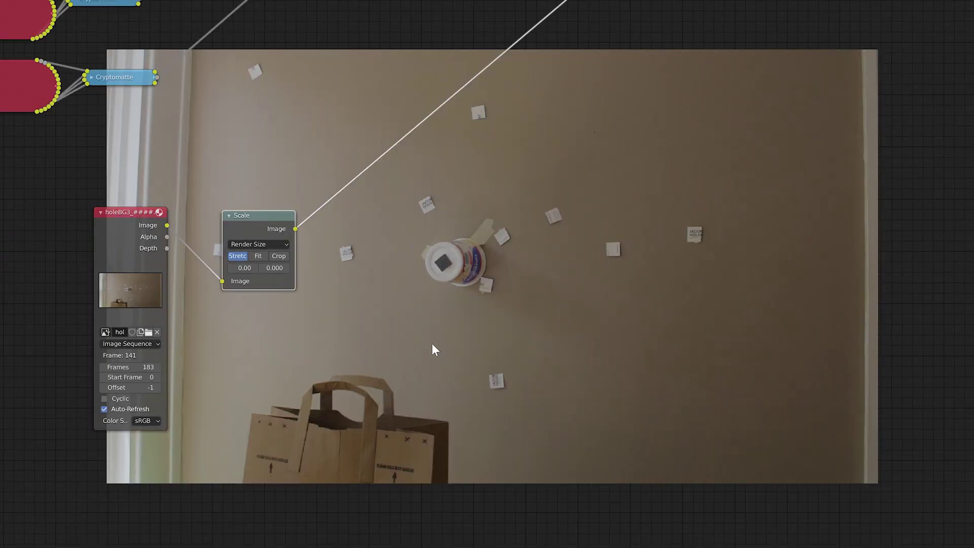
{"action": "scroll", "coordinate": [339, 355], "scroll_direction": "down", "scroll_amount": 2}
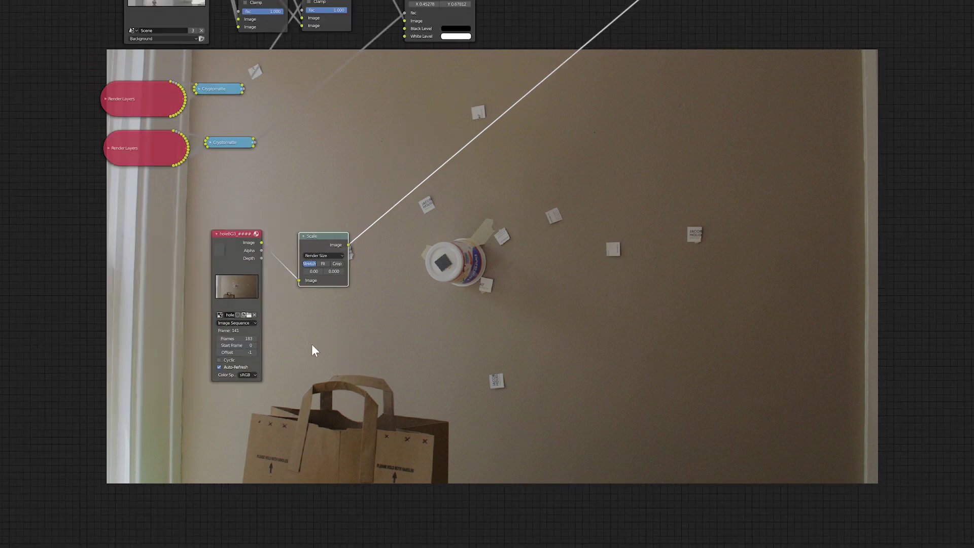
Duplicate the Background Render Layers node below the Scale node and switch the copy to the Hole view layer
{"action": "left_click", "coordinate": [174, 7]}
{"action": "key", "text": "shift+d"}
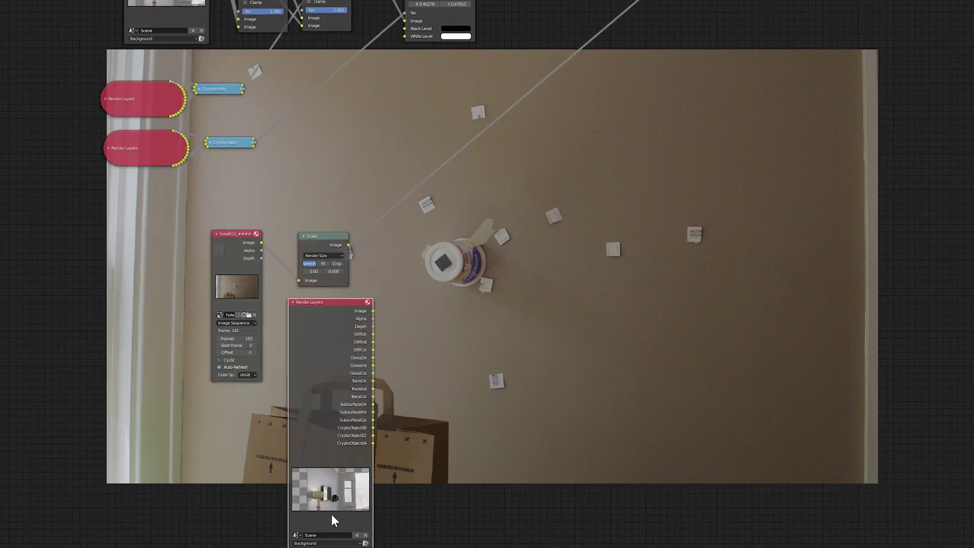
{"action": "left_click", "coordinate": [327, 530]}
{"action": "scroll", "coordinate": [366, 453], "scroll_direction": "up", "scroll_amount": 3}
{"action": "middle_click_drag", "start_coordinate": [366, 452], "coordinate": [384, 372]}
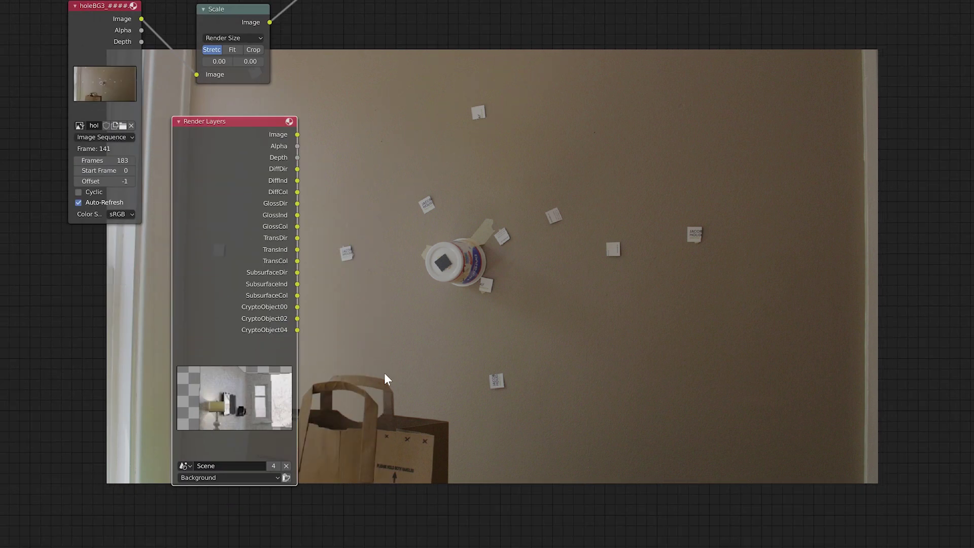
{"action": "left_click", "coordinate": [211, 479]}
{"action": "left_click", "coordinate": [211, 490]}
Add a Cryptomatte node and connect the Hole layer's Image and three CryptoObject outputs to it
{"action": "key", "text": "shift+a"}
{"action": "left_click", "coordinate": [347, 195]}
{"action": "type", "text": "cryp"}
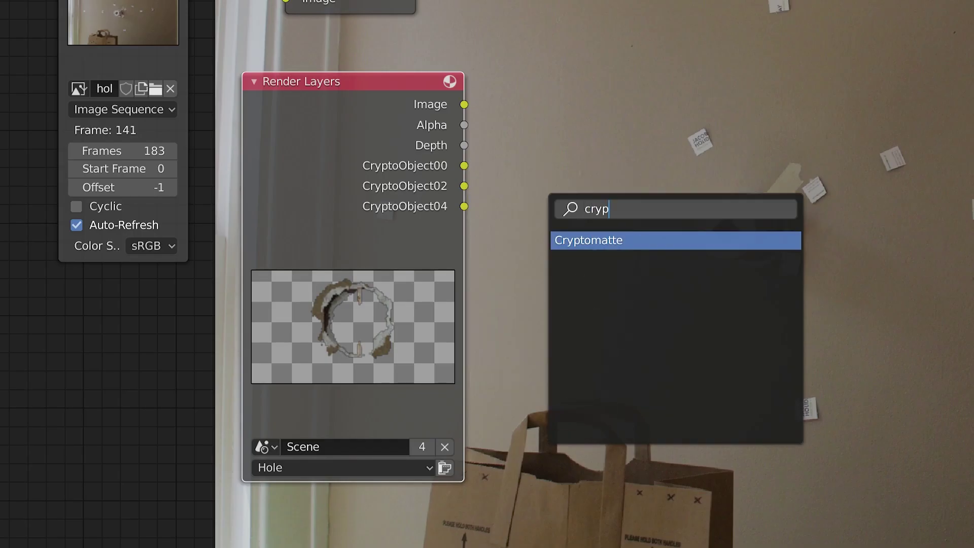
{"action": "key", "text": "Return"}
{"action": "left_click", "coordinate": [492, 155]}
{"action": "left_click_drag", "start_coordinate": [464, 166], "coordinate": [552, 236]}
{"action": "left_click_drag", "start_coordinate": [464, 186], "coordinate": [552, 257]}
{"action": "left_click_drag", "start_coordinate": [464, 206], "coordinate": [552, 277]}
{"action": "left_click_drag", "start_coordinate": [464, 104], "coordinate": [552, 216]}
Preview the Cryptomatte's Pick output and add the wall, the hole's edge and the wood splinters to its matte objects
{"action": "left_click", "coordinate": [679, 129], "text": "ctrl+shift"}
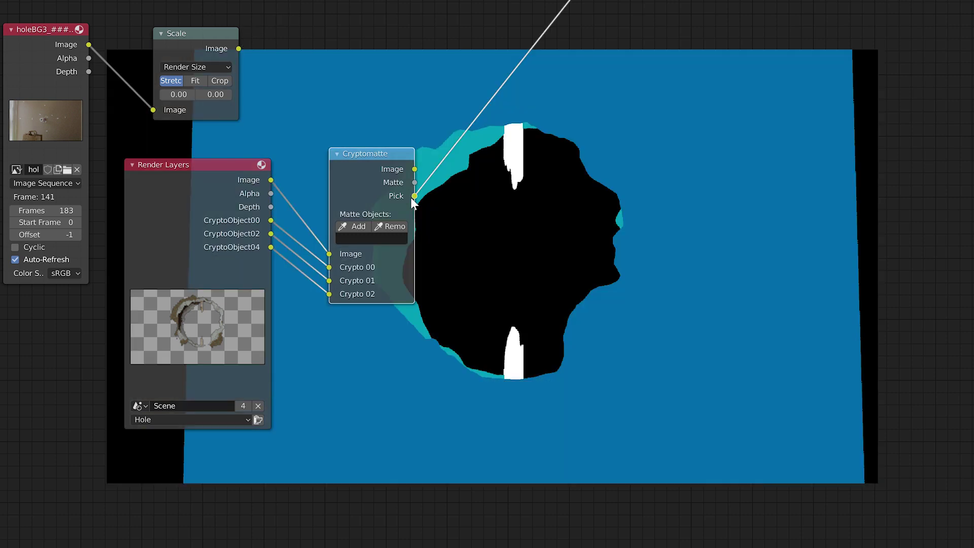
{"action": "middle_click_drag", "start_coordinate": [373, 215], "coordinate": [245, 272]}
{"action": "scroll", "coordinate": [245, 273], "scroll_direction": "up", "scroll_amount": 1}
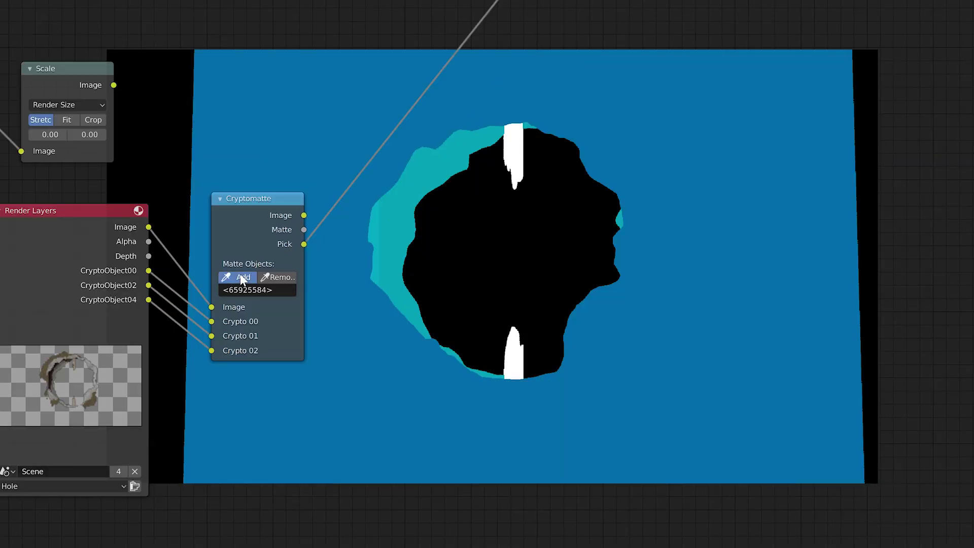
{"action": "left_click", "coordinate": [236, 276]}
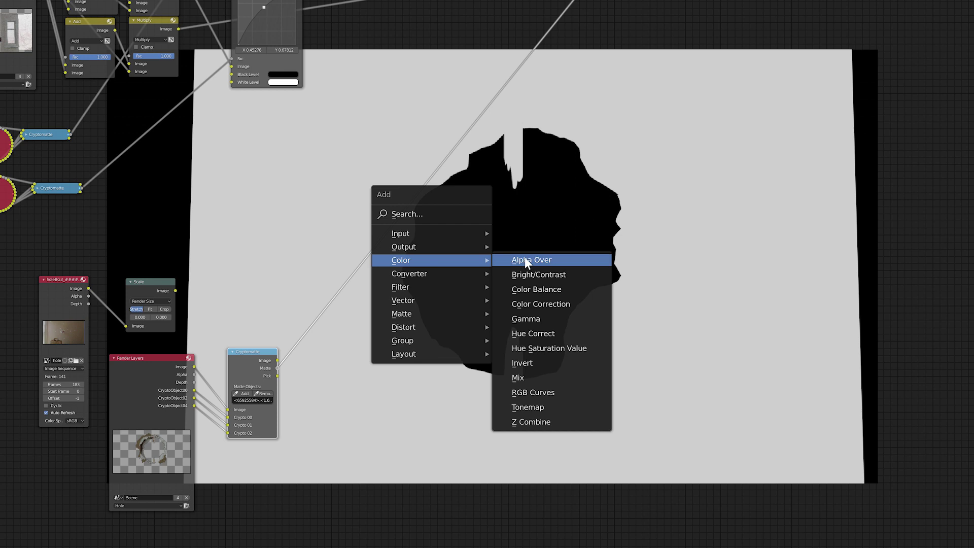
Layer the scaled footage over the graded back room with a new Alpha Over node, using the Cryptomatte's Matte as its factor
{"action": "left_click", "coordinate": [524, 255]}
{"action": "left_click", "coordinate": [501, 127]}
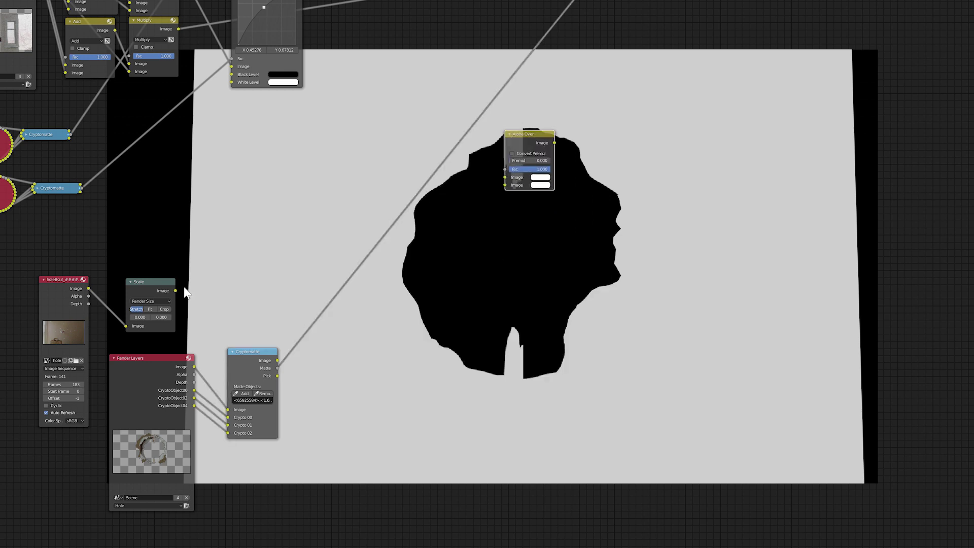
{"action": "left_click_drag", "start_coordinate": [175, 291], "coordinate": [501, 188]}
{"action": "scroll", "coordinate": [435, 203], "scroll_direction": "down", "scroll_amount": 2}
{"action": "left_click_drag", "start_coordinate": [432, 203], "coordinate": [446, 227]}
{"action": "left_click_drag", "start_coordinate": [251, 382], "coordinate": [445, 225]}
{"action": "scroll", "coordinate": [479, 225], "scroll_direction": "up", "scroll_amount": 3}
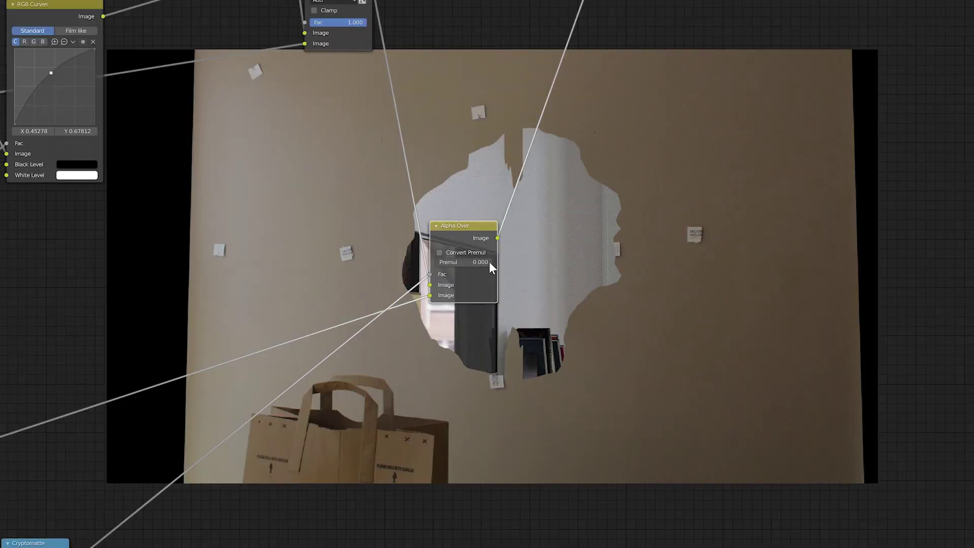
{"action": "middle_click_drag", "start_coordinate": [503, 264], "coordinate": [592, 180]}
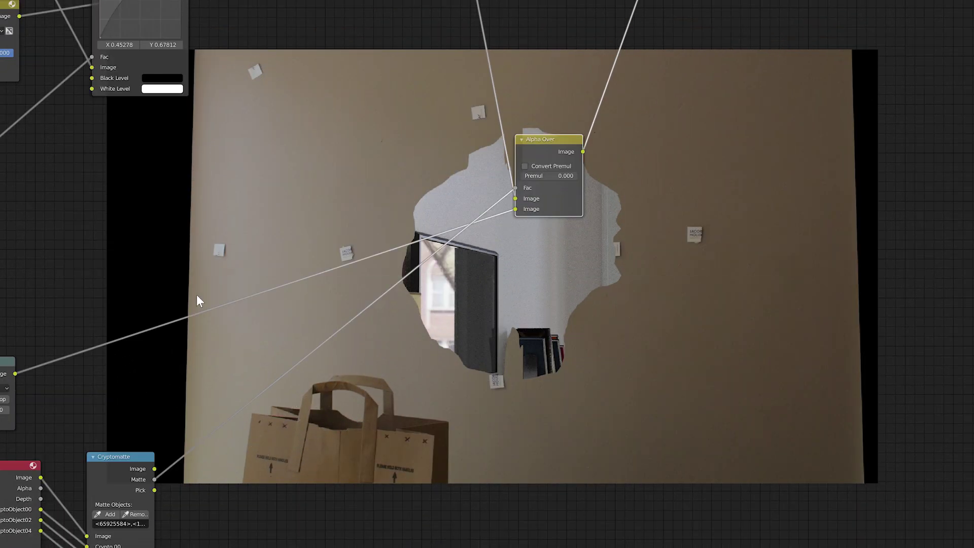
Preview the Cryptomatte's Matte output and add a Masking workspace from the VFX presets
{"action": "left_click", "coordinate": [148, 507], "text": "ctrl+shift"}
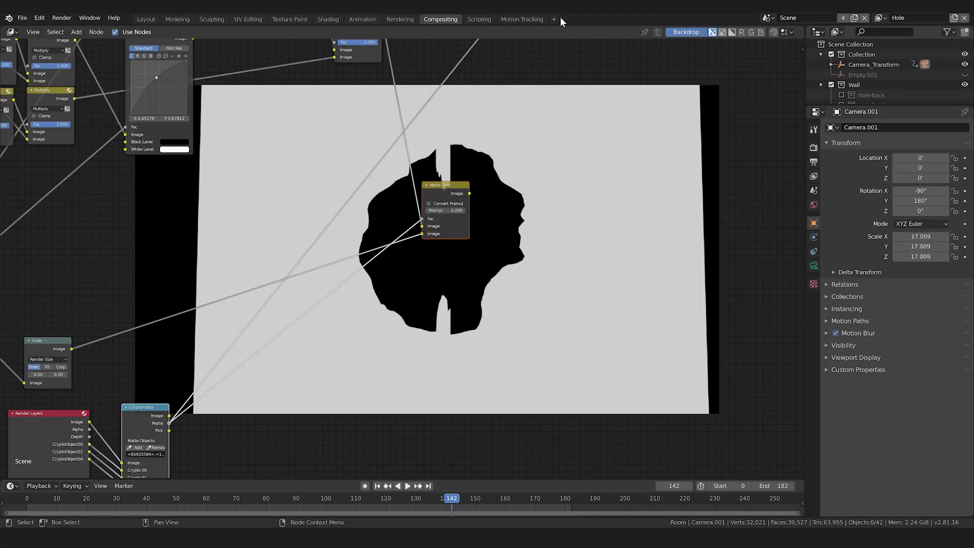
{"action": "left_click", "coordinate": [553, 20]}
{"action": "mouse_move", "coordinate": [559, 66]}
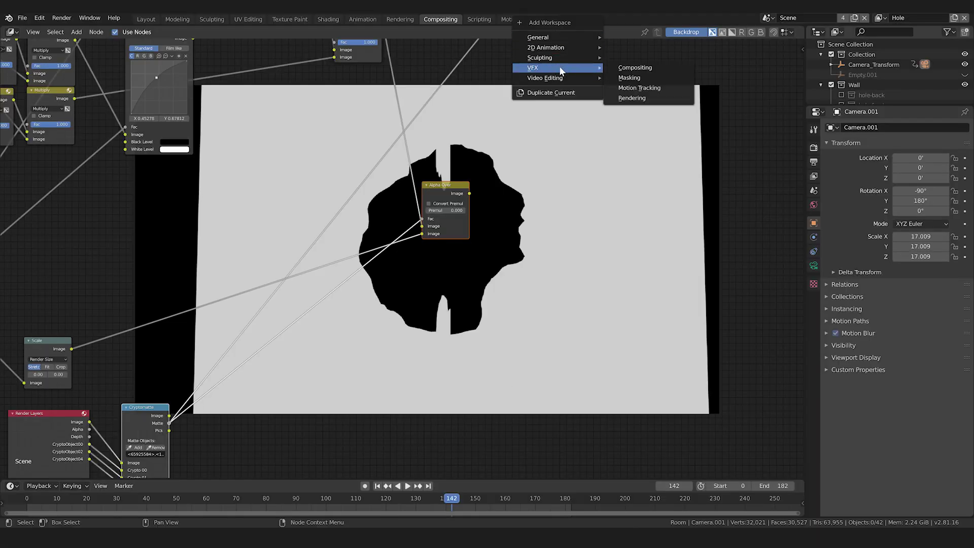
{"action": "left_click", "coordinate": [634, 78]}
{"action": "left_click", "coordinate": [159, 164]}
{"action": "mouse_move", "coordinate": [142, 163]}
{"action": "left_click", "coordinate": [144, 185]}
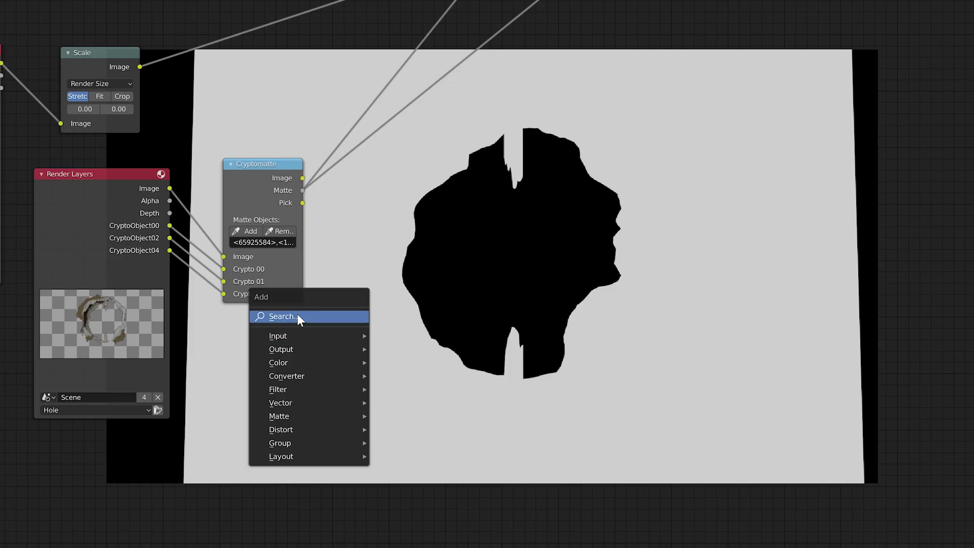
Add a Mask node below the Cryptomatte in the compositor and preview its mask
{"action": "left_click", "coordinate": [298, 314]}
{"action": "type", "text": "ma"}
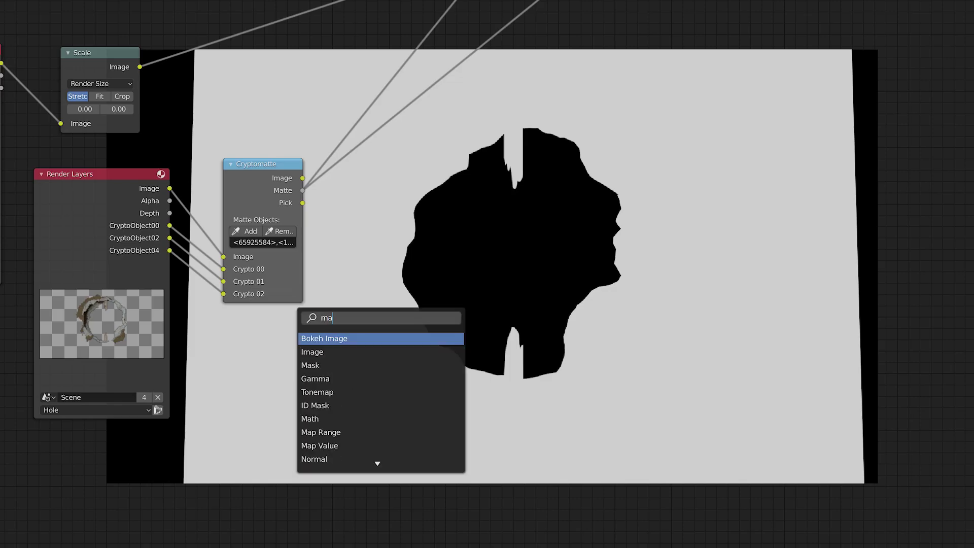
{"action": "type", "text": "sk"}
{"action": "key", "text": "Return"}
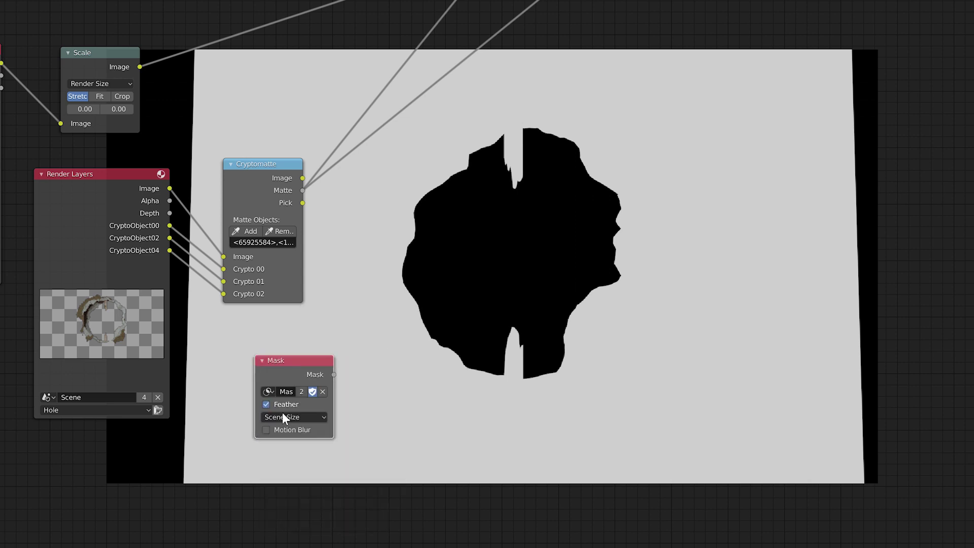
{"action": "left_click", "coordinate": [300, 374], "text": "ctrl+shift"}
Place an Invert node after the Mask node so that the mask is inverted in the preview
{"action": "key", "text": "shift+a"}
{"action": "mouse_move", "coordinate": [355, 435]}
{"action": "left_click", "coordinate": [480, 542]}
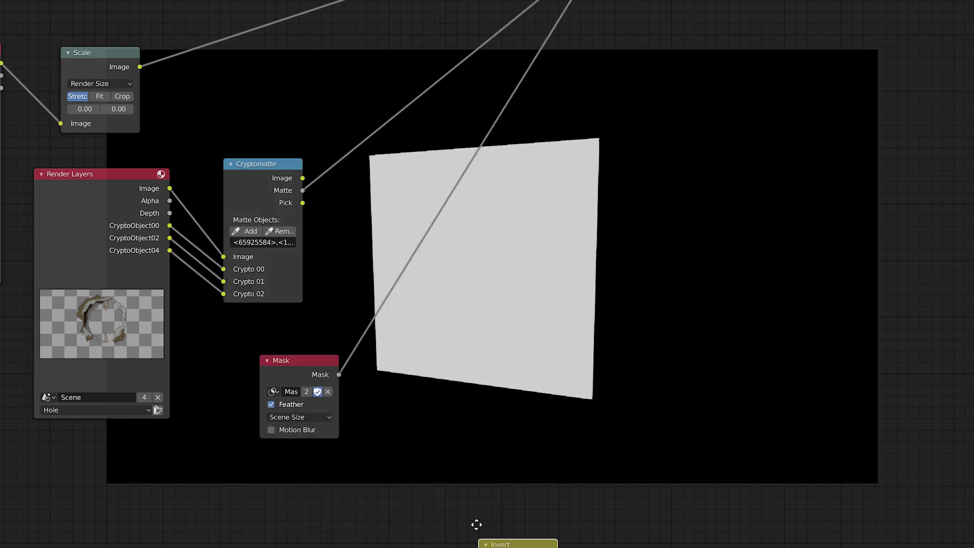
{"action": "left_click", "coordinate": [406, 342]}
{"action": "left_click_drag", "start_coordinate": [404, 343], "coordinate": [404, 361]}
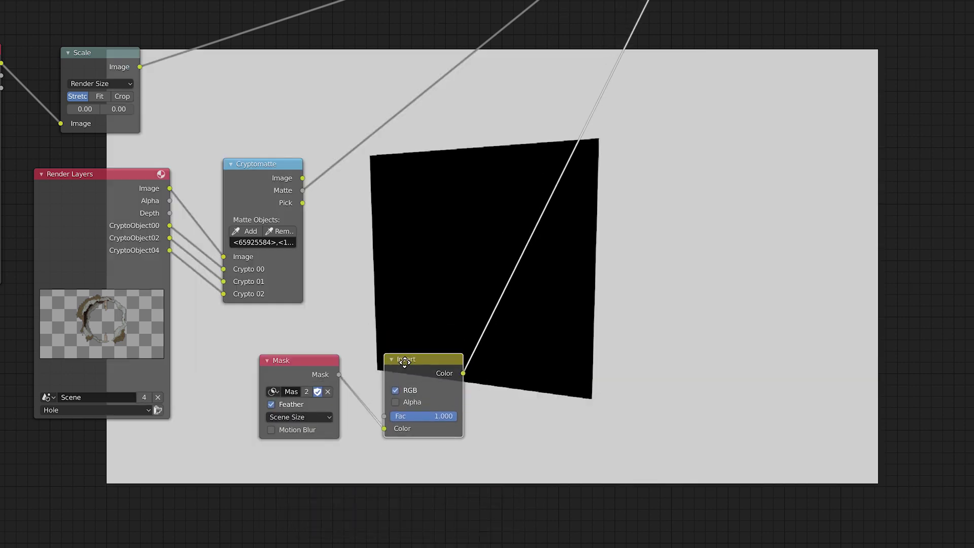
Add the inverted mask to the Cryptomatte matte with a clamped Math node, feed the Alpha Over factor with it and preview the composite
{"action": "middle_click_drag", "start_coordinate": [445, 337], "coordinate": [378, 380]}
{"action": "key", "text": "shift+a"}
{"action": "mouse_move", "coordinate": [435, 347]}
{"action": "left_click", "coordinate": [501, 447]}
{"action": "left_click", "coordinate": [425, 288]}
{"action": "left_click_drag", "start_coordinate": [236, 234], "coordinate": [440, 349]}
{"action": "left_click", "coordinate": [452, 335]}
{"action": "scroll", "coordinate": [455, 337], "scroll_direction": "down", "scroll_amount": 2}
{"action": "middle_click_drag", "start_coordinate": [454, 336], "coordinate": [345, 408]}
{"action": "left_click_drag", "start_coordinate": [396, 267], "coordinate": [452, 133]}
{"action": "left_click", "coordinate": [479, 100], "text": "ctrl+shift"}
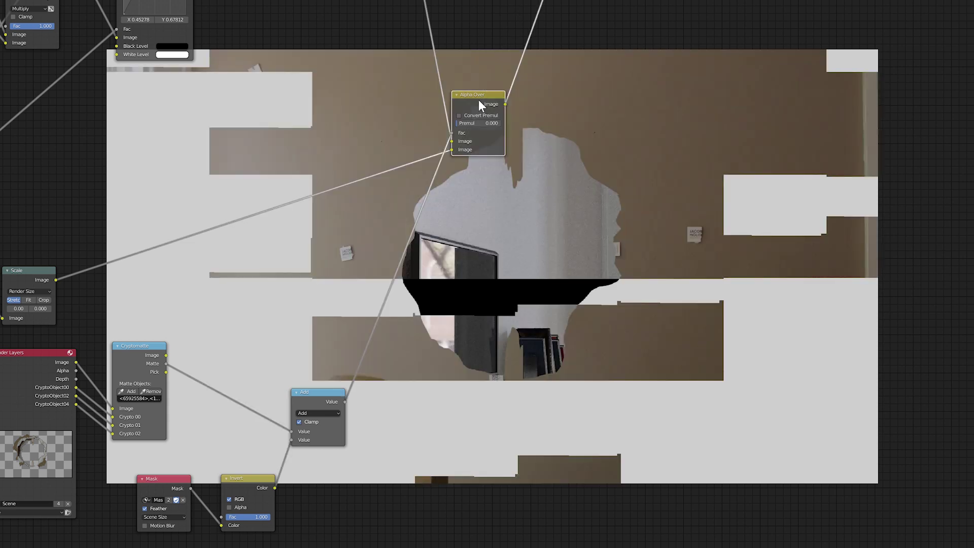
{"action": "scroll", "coordinate": [355, 500], "scroll_direction": "up", "scroll_amount": 2}
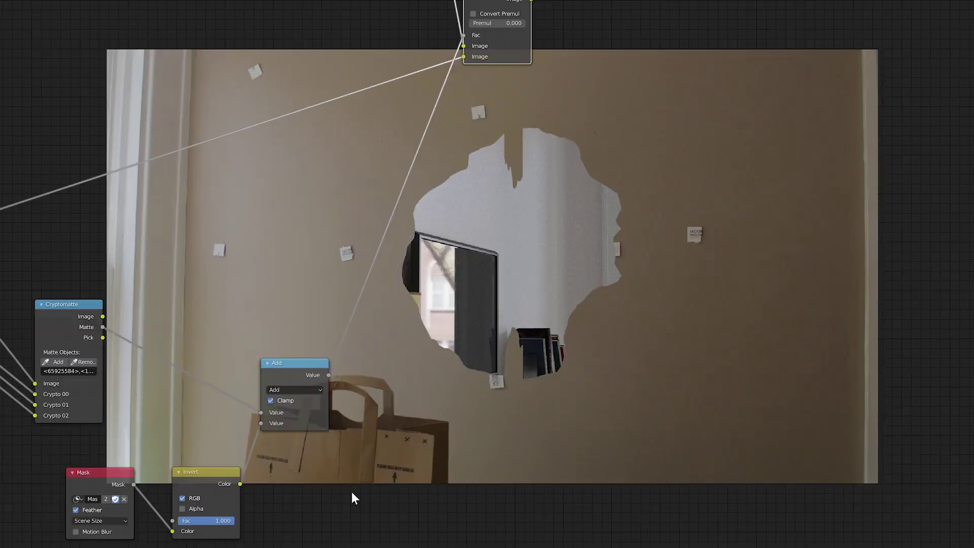
Duplicate the Hole Render Layers node and place the copy beside the mask nodes
{"action": "middle_click_drag", "start_coordinate": [352, 498], "coordinate": [539, 293]}
{"action": "left_click", "coordinate": [158, 218]}
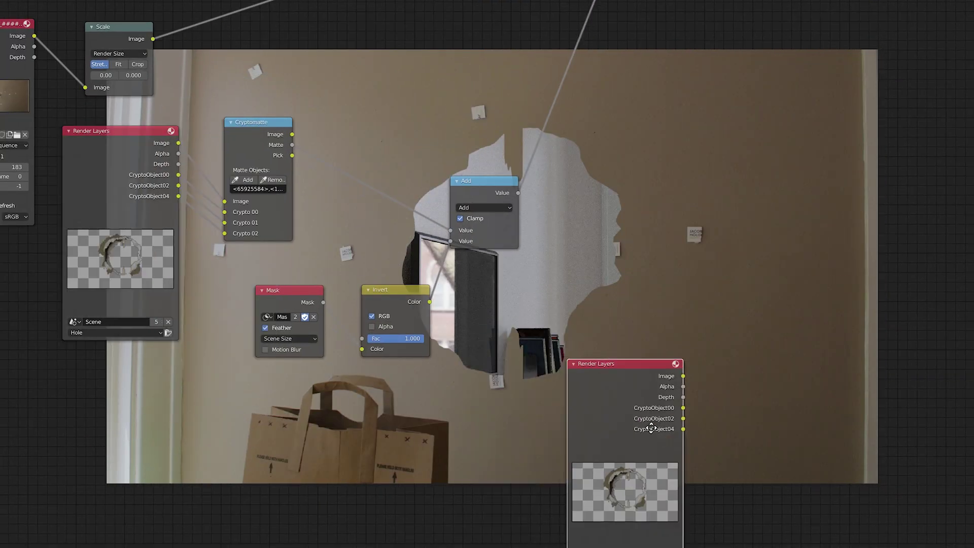
{"action": "left_click", "coordinate": [711, 428]}
{"action": "middle_click_drag", "start_coordinate": [710, 428], "coordinate": [327, 482]}
Layer the duplicated Hole render over the composite with a second Alpha Over node and preview the result
{"action": "key", "text": "shift+a"}
{"action": "mouse_move", "coordinate": [446, 276]}
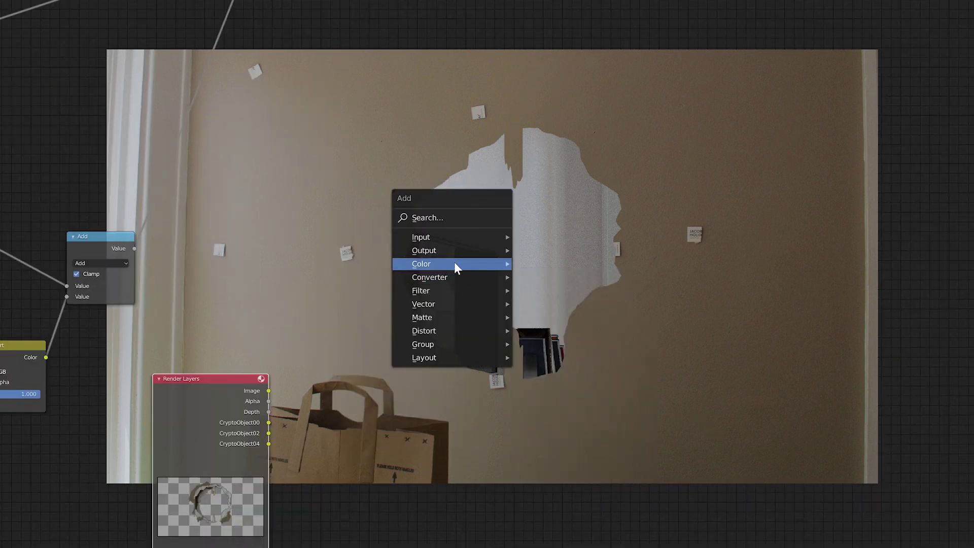
{"action": "left_click", "coordinate": [566, 264]}
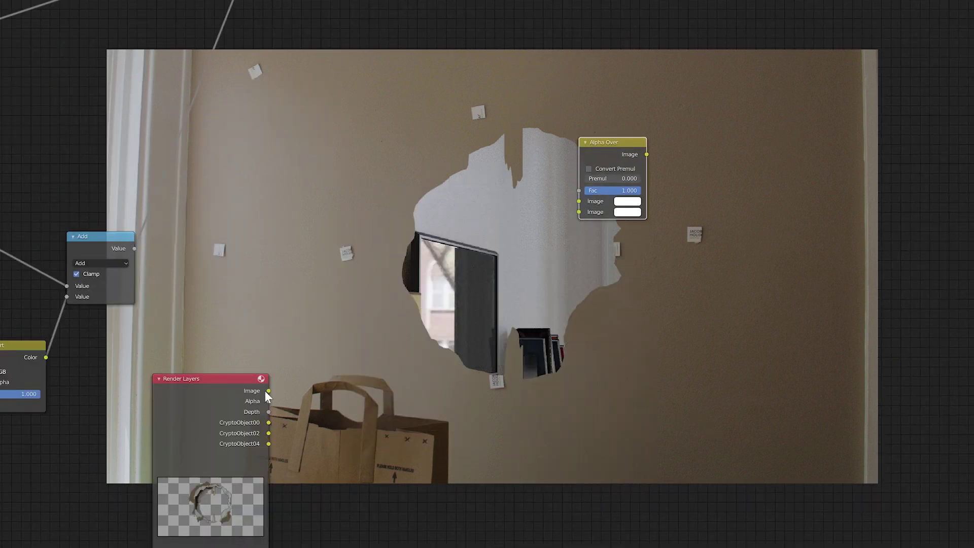
{"action": "left_click_drag", "start_coordinate": [268, 393], "coordinate": [578, 211]}
{"action": "scroll", "coordinate": [345, 72], "scroll_direction": "down", "scroll_amount": 2}
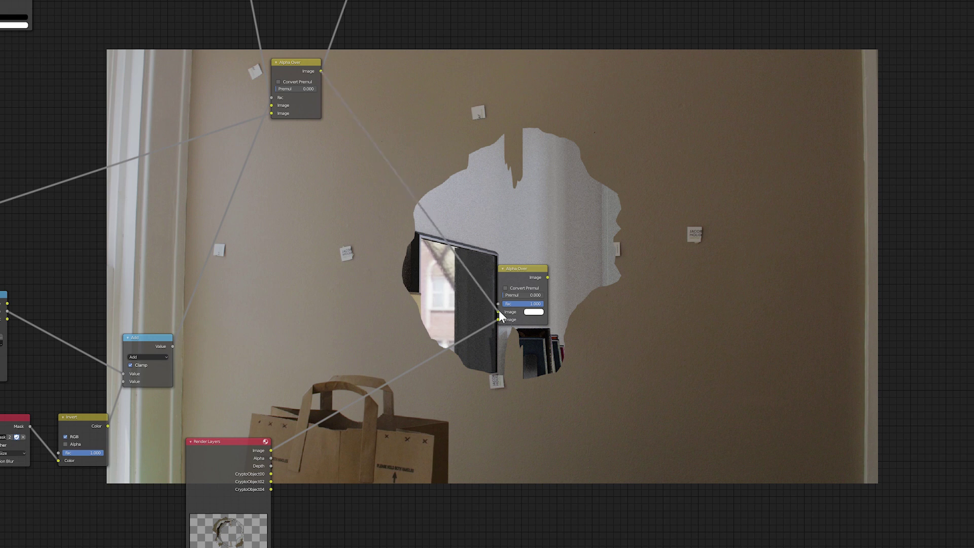
{"action": "left_click_drag", "start_coordinate": [499, 315], "coordinate": [499, 311]}
{"action": "left_click", "coordinate": [521, 278], "text": "ctrl+shift"}
{"action": "middle_click_drag", "start_coordinate": [568, 304], "coordinate": [246, 375]}
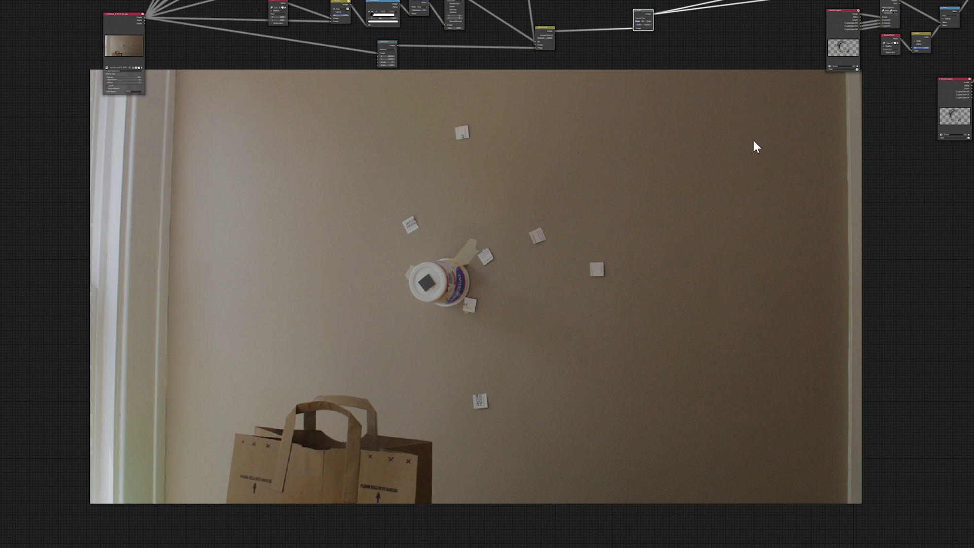
Connect the final Alpha Over to the Composite node and set the output file format to PNG
{"action": "middle_click_drag", "start_coordinate": [755, 147], "coordinate": [288, 46]}
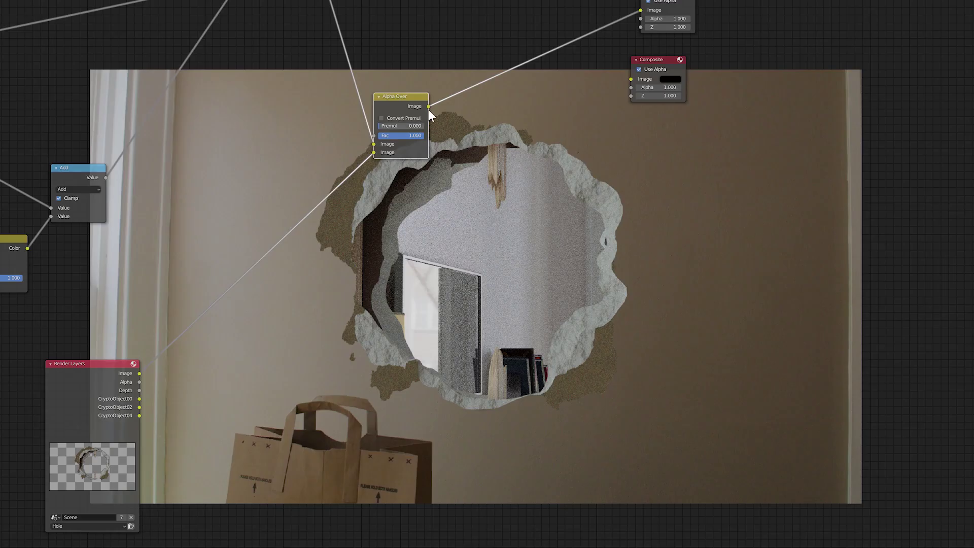
{"action": "left_click_drag", "start_coordinate": [428, 106], "coordinate": [631, 79]}
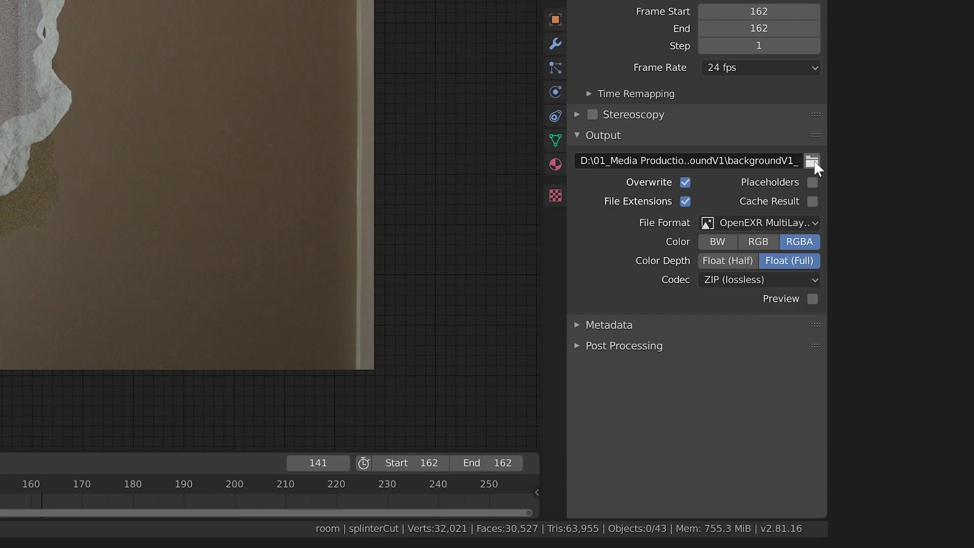
{"action": "left_click", "coordinate": [798, 224]}
{"action": "left_click", "coordinate": [504, 327]}
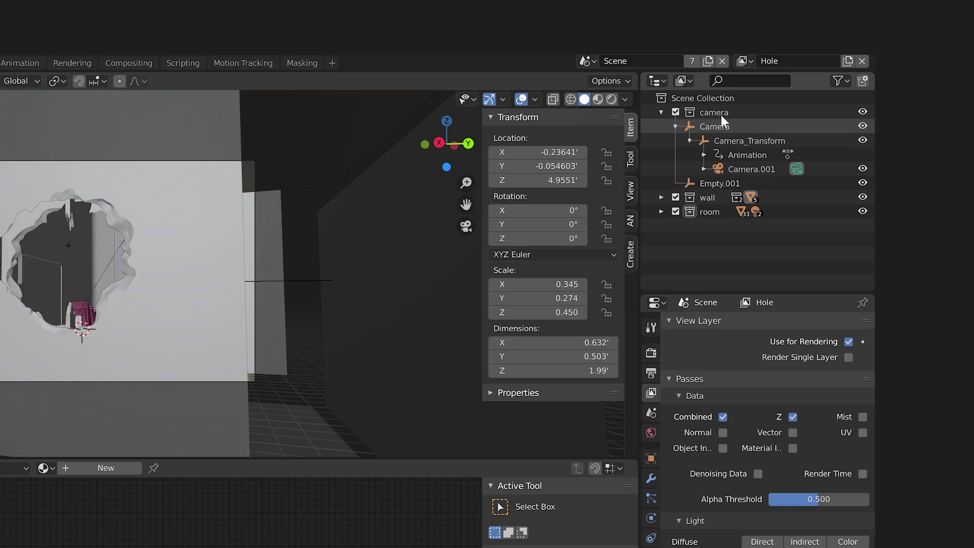
Turn off Use for Rendering on the Hole view layer
{"action": "left_click", "coordinate": [744, 61]}
{"action": "left_click", "coordinate": [654, 96]}
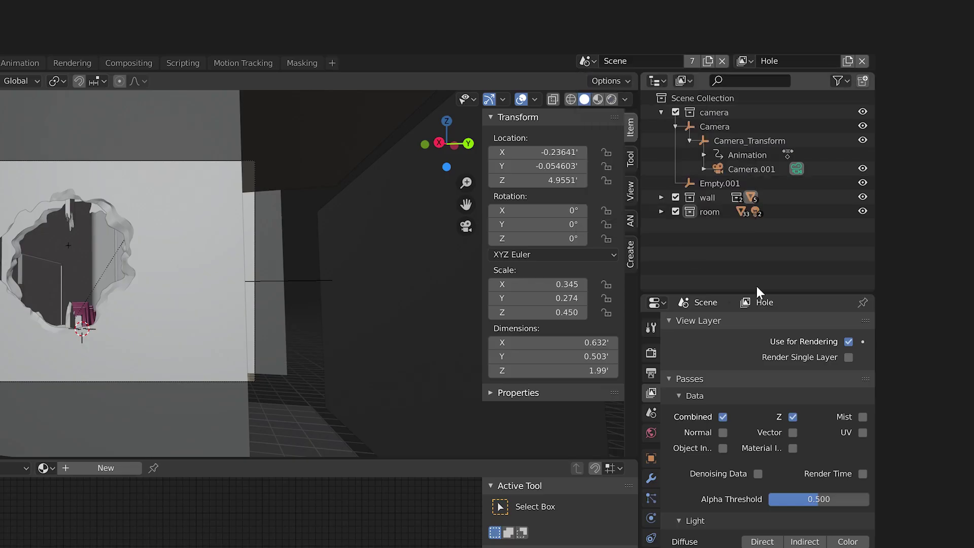
{"action": "left_click", "coordinate": [848, 342]}
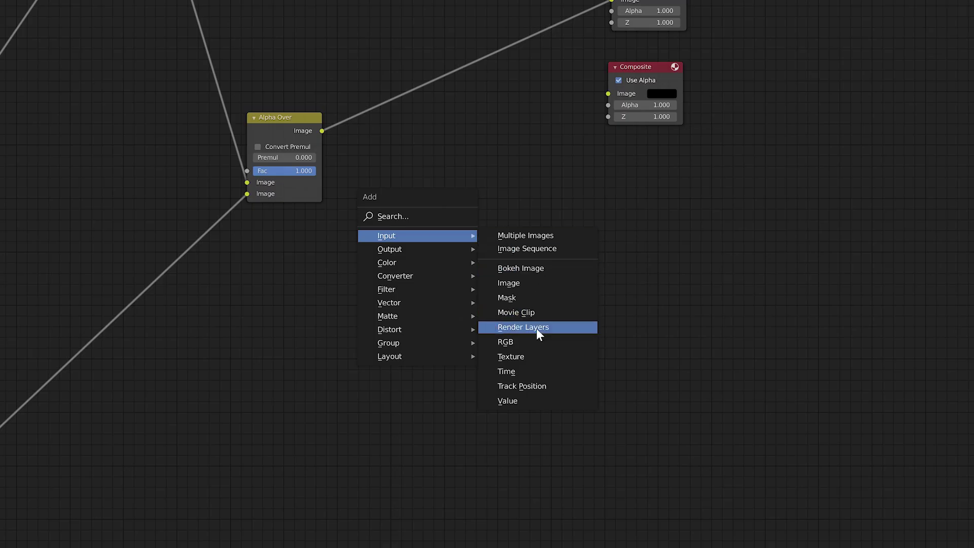
Add a Render Layers node for the Background layer and connect its Image output to the Composite node
{"action": "left_click", "coordinate": [536, 328]}
{"action": "left_click", "coordinate": [395, 123]}
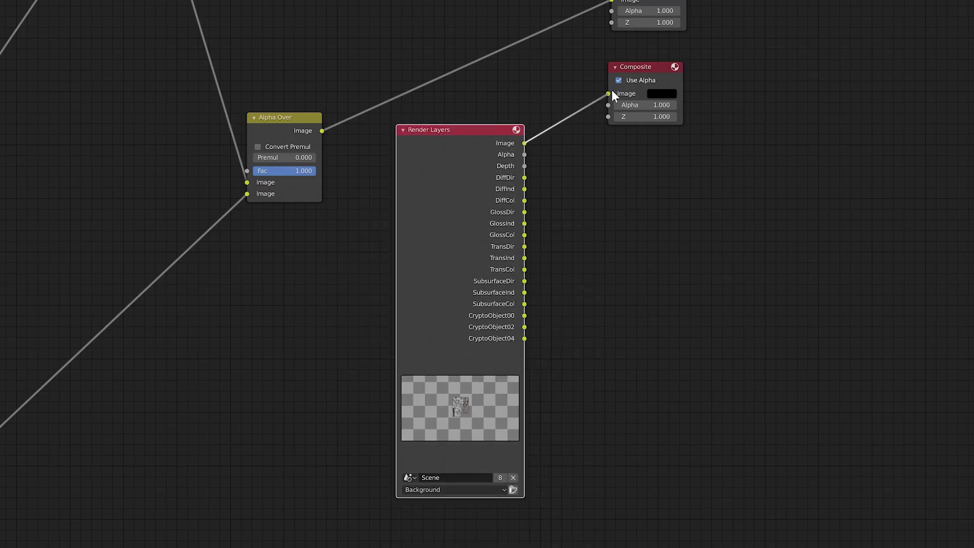
{"action": "left_click_drag", "start_coordinate": [613, 92], "coordinate": [609, 93]}
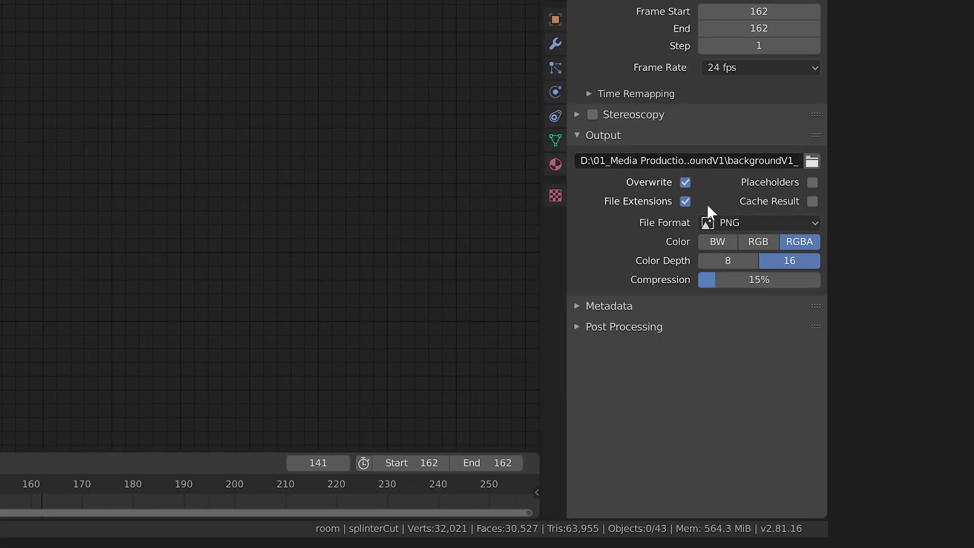
Set the output file format to OpenEXR MultiLayer and open the render commands
{"action": "left_click", "coordinate": [757, 222]}
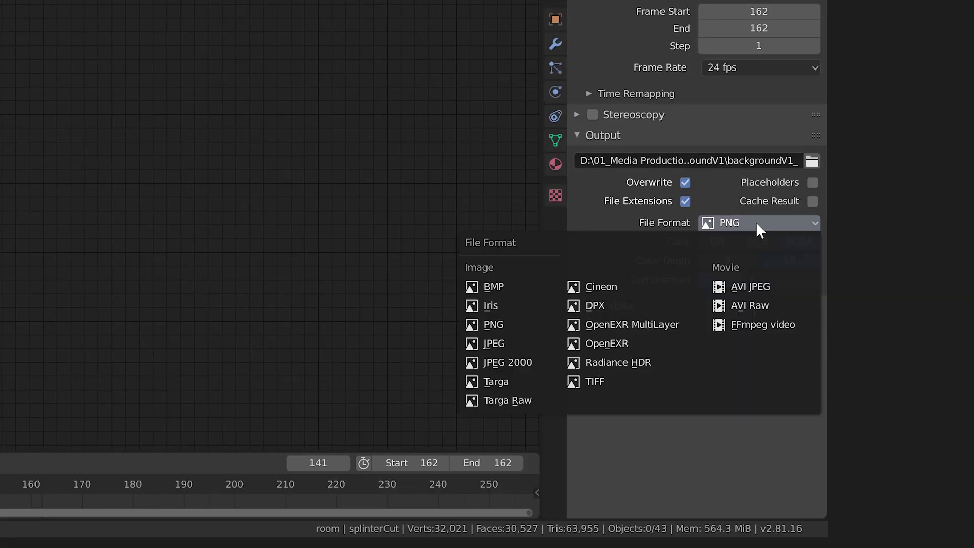
{"action": "left_click", "coordinate": [592, 328]}
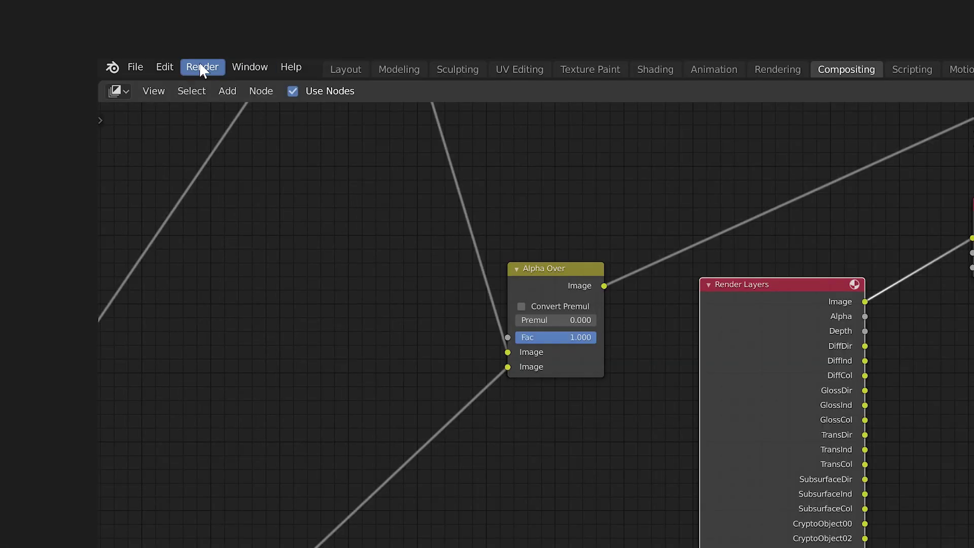
{"action": "left_click", "coordinate": [187, 63]}
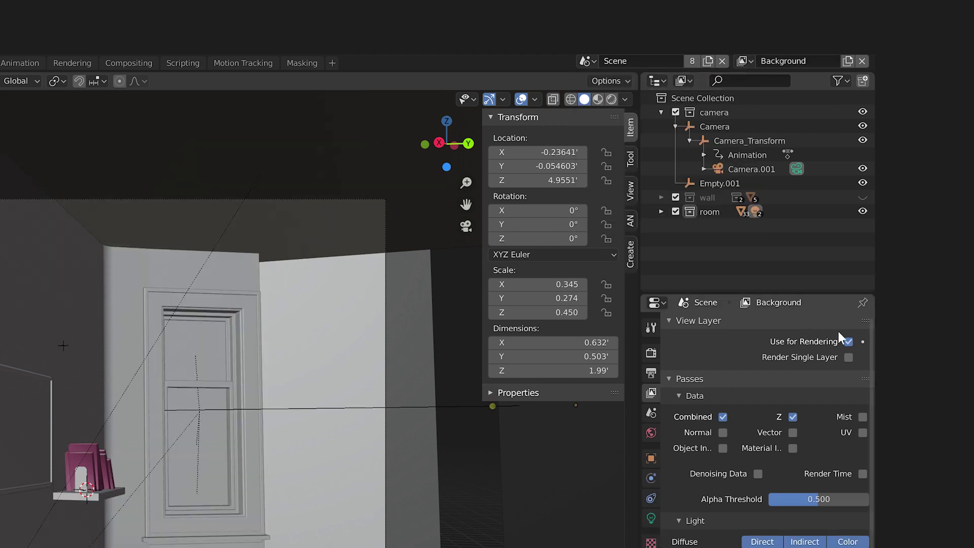
Turn off Use for Rendering on the Background view layer and switch the Composite's Render Layers node to Hole
{"action": "left_click", "coordinate": [849, 341]}
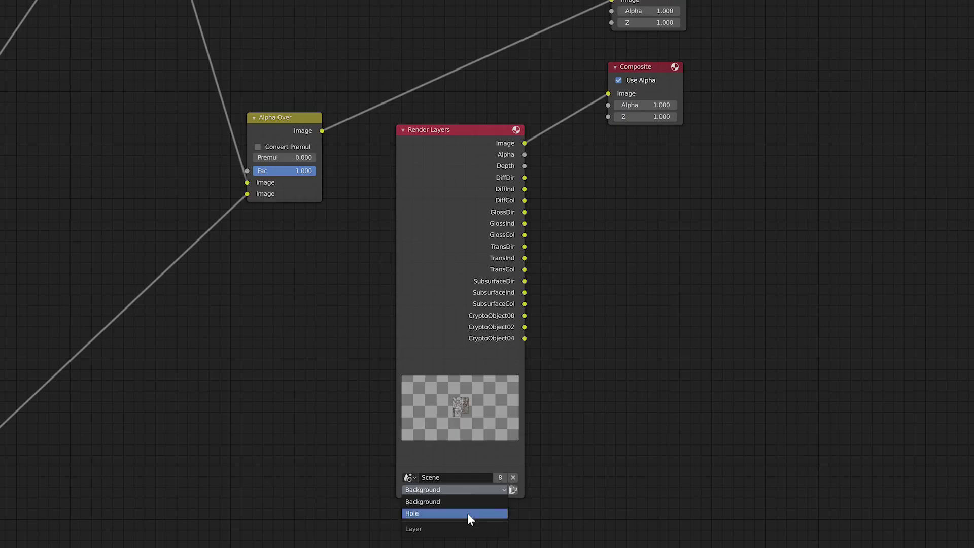
{"action": "left_click", "coordinate": [467, 512]}
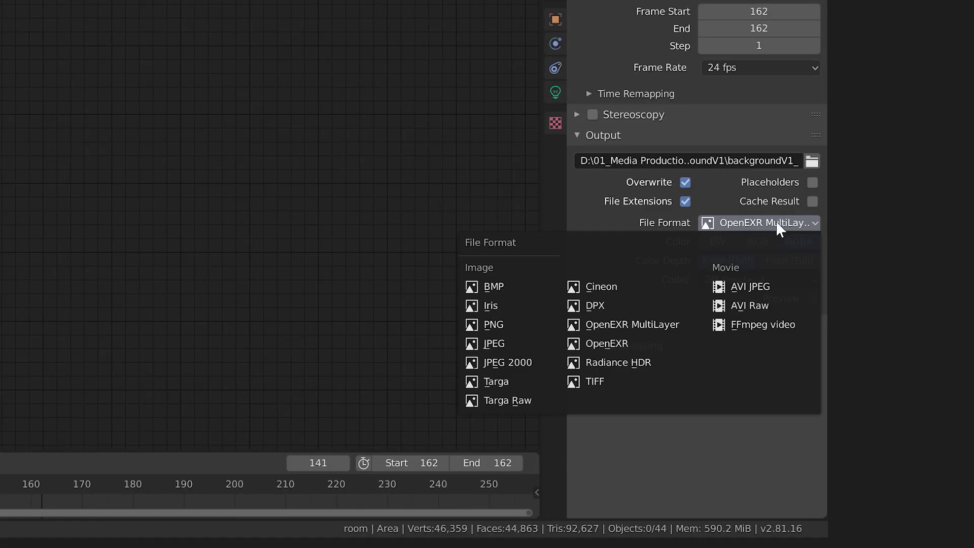
Set the output file format to OpenEXR MultiLayer for the Hole layer and open the render commands
{"action": "left_click", "coordinate": [655, 326]}
{"action": "left_click", "coordinate": [782, 259]}
{"action": "left_click", "coordinate": [204, 66]}
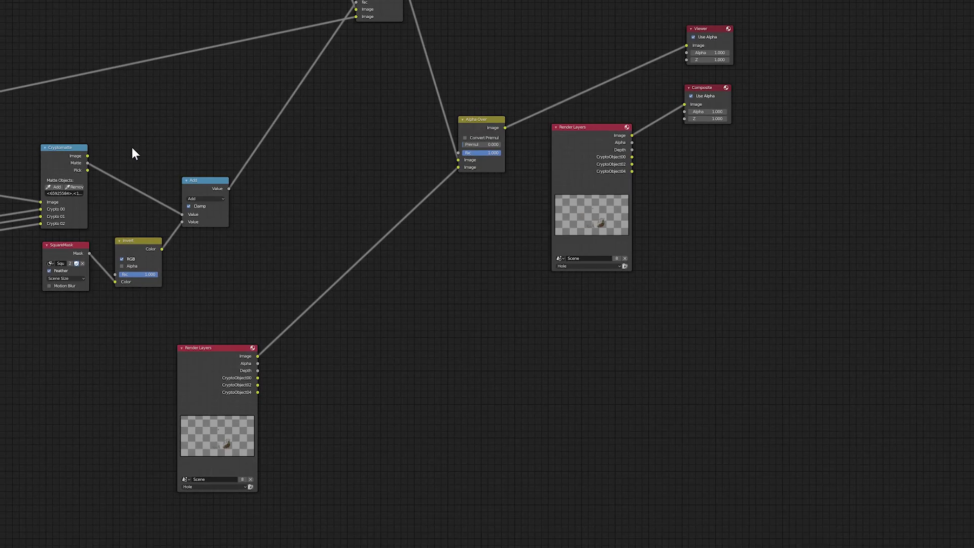
Add an Image Sequence node with the rendered backgroundV1 frames and place it beside the Background Render Layers node
{"action": "scroll", "coordinate": [335, 164], "scroll_direction": "up", "scroll_amount": 1}
{"action": "middle_click_drag", "start_coordinate": [335, 164], "coordinate": [455, 276]}
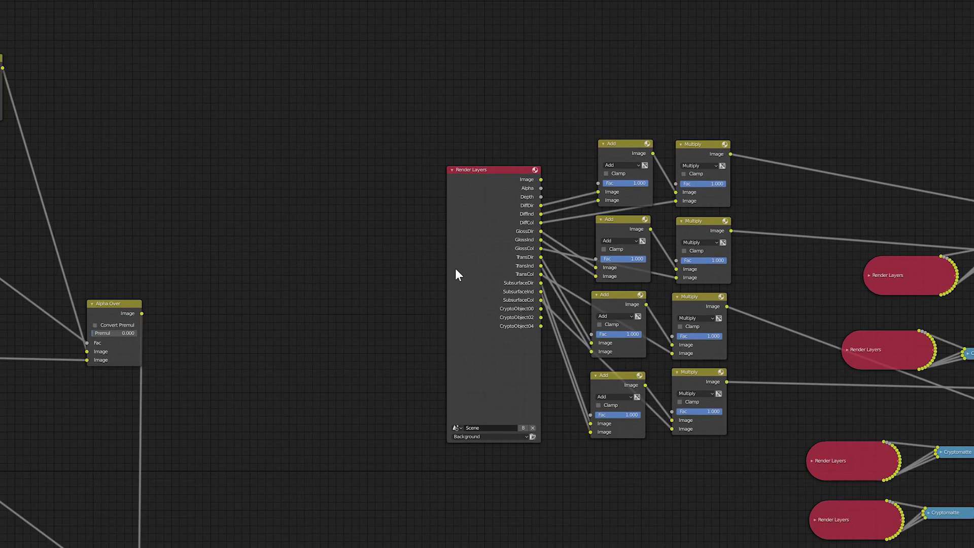
{"action": "scroll", "coordinate": [455, 277], "scroll_direction": "up", "scroll_amount": 1}
{"action": "middle_click_drag", "start_coordinate": [391, 257], "coordinate": [306, 210]}
{"action": "key", "text": "shift+a"}
{"action": "mouse_move", "coordinate": [306, 210]}
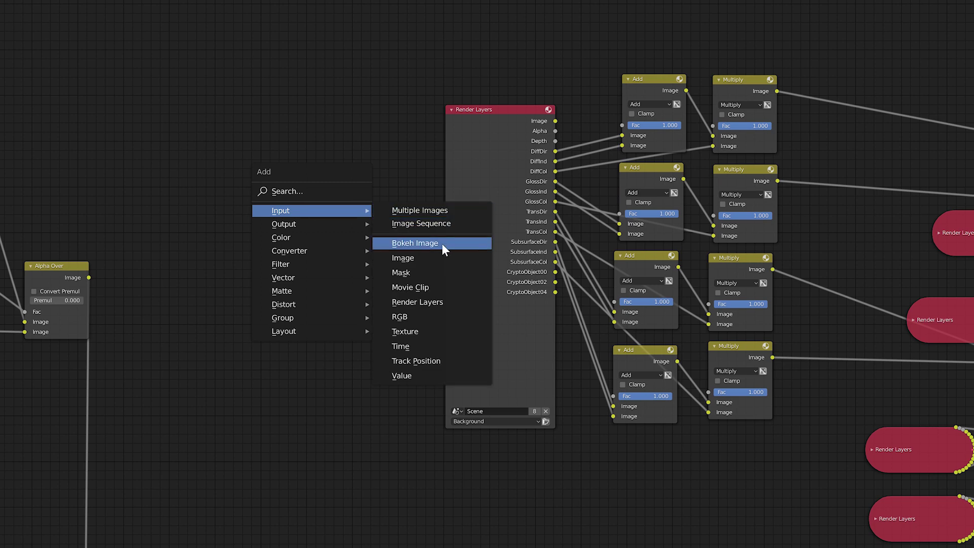
{"action": "left_click", "coordinate": [406, 224]}
{"action": "left_click_drag", "start_coordinate": [291, 197], "coordinate": [291, 444]}
{"action": "key", "text": "Return"}
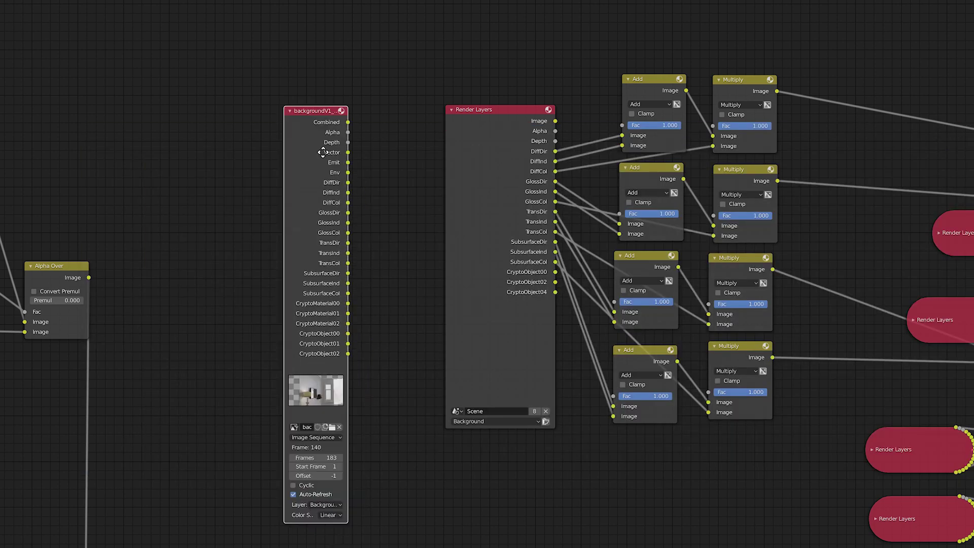
{"action": "left_click", "coordinate": [391, 277]}
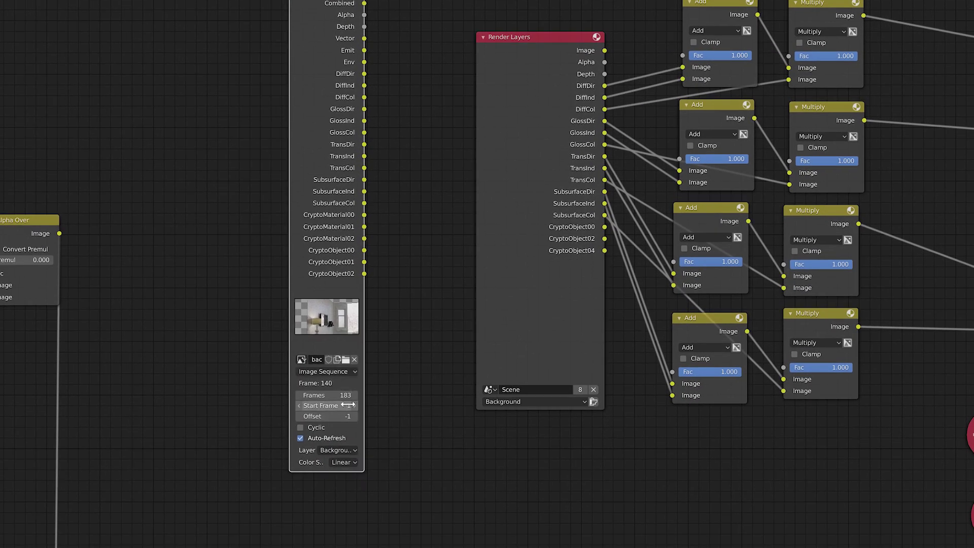
Set the background sequence's start frame to 0 and connect its passes to the Add and Multiply nodes in place of the Render Layers node
{"action": "left_click", "coordinate": [294, 449]}
{"action": "type", "text": "0"}
{"action": "key", "text": "Return"}
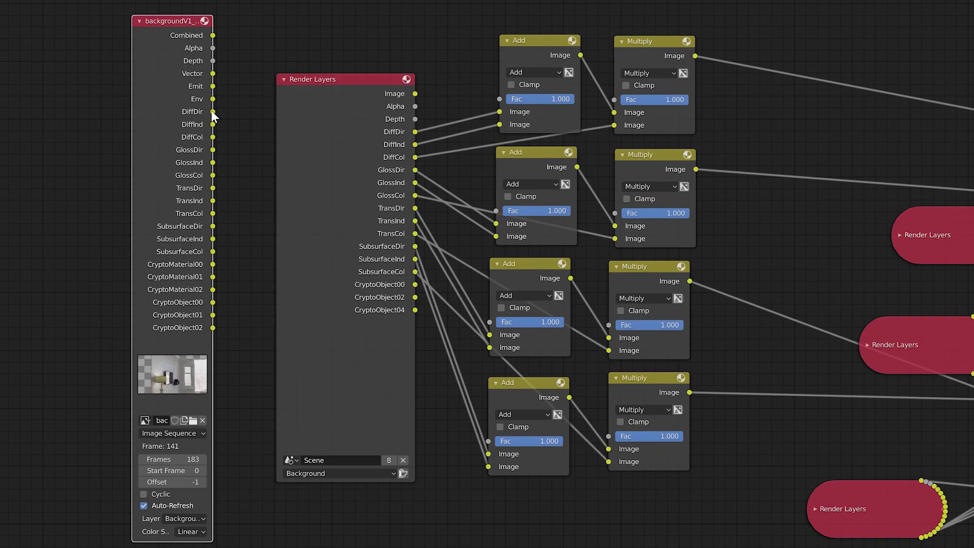
{"action": "mouse_move", "coordinate": [418, 68]}
{"action": "left_mouse_down"}
{"action": "mouse_move", "coordinate": [683, 67]}
{"action": "mouse_move", "coordinate": [417, 79]}
{"action": "left_mouse_up"}
{"action": "left_click_drag", "start_coordinate": [680, 182], "coordinate": [420, 126]}
{"action": "left_click_drag", "start_coordinate": [215, 175], "coordinate": [489, 346]}
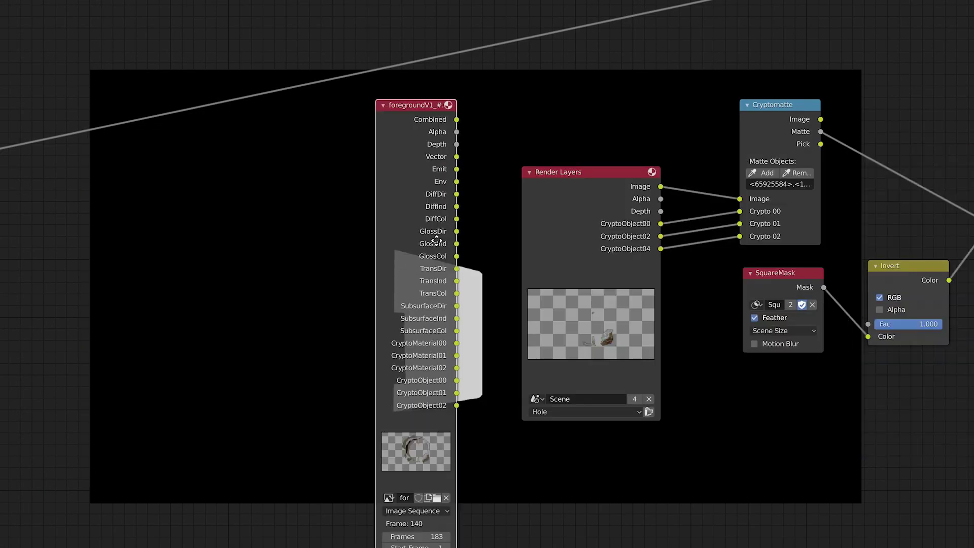
Place the foregroundV1 sequence and connect its Combined and CryptoObject outputs to the Cryptomatte node in place of the Hole Render Layers node
{"action": "middle_click_drag", "start_coordinate": [436, 241], "coordinate": [365, 259]}
{"action": "left_click_drag", "start_coordinate": [385, 417], "coordinate": [668, 251]}
{"action": "scroll", "coordinate": [567, 245], "scroll_direction": "down", "scroll_amount": 2}
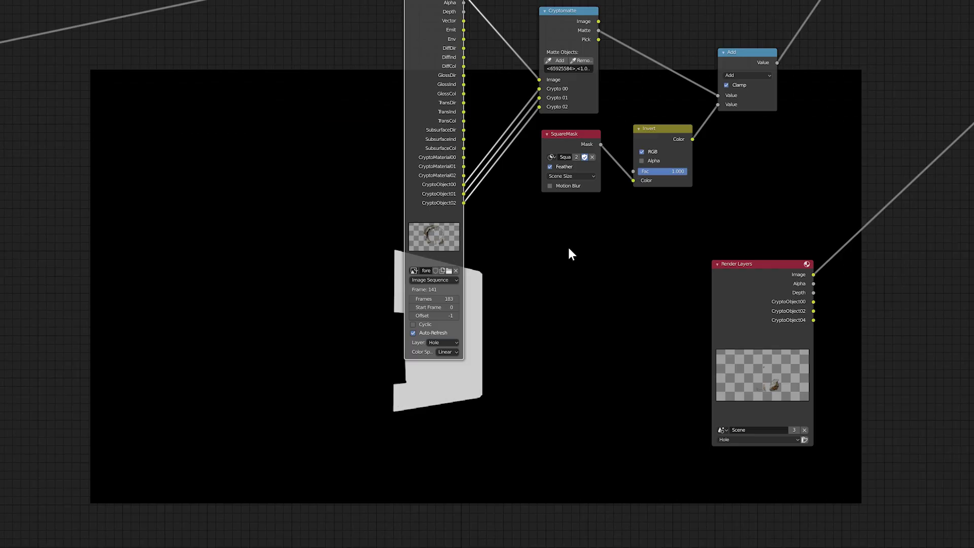
{"action": "middle_click_drag", "start_coordinate": [567, 245], "coordinate": [296, 300]}
{"action": "middle_click_drag", "start_coordinate": [580, 342], "coordinate": [434, 382]}
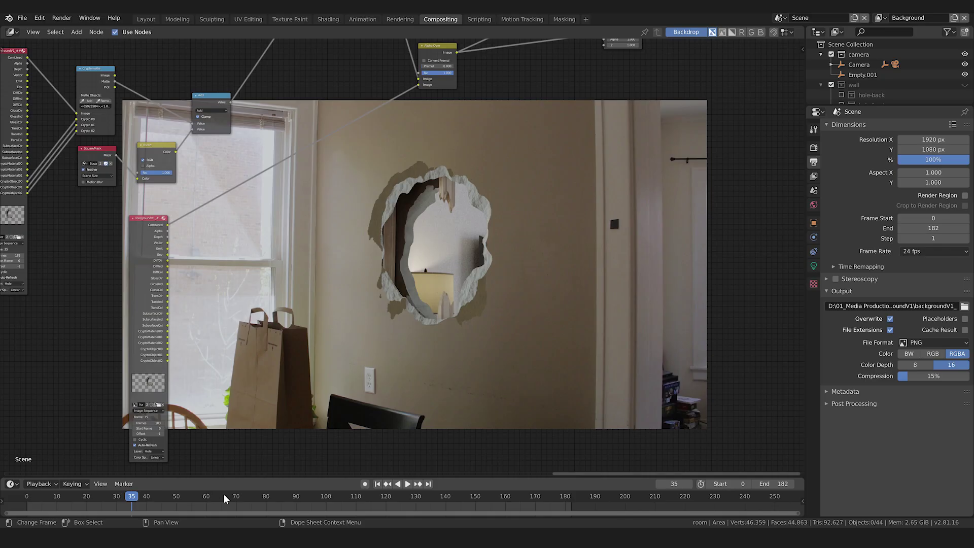
Check the composited hole against the footage at frames 66, 108, 145 and 175
{"action": "left_click", "coordinate": [226, 500]}
{"action": "key", "text": "space"}
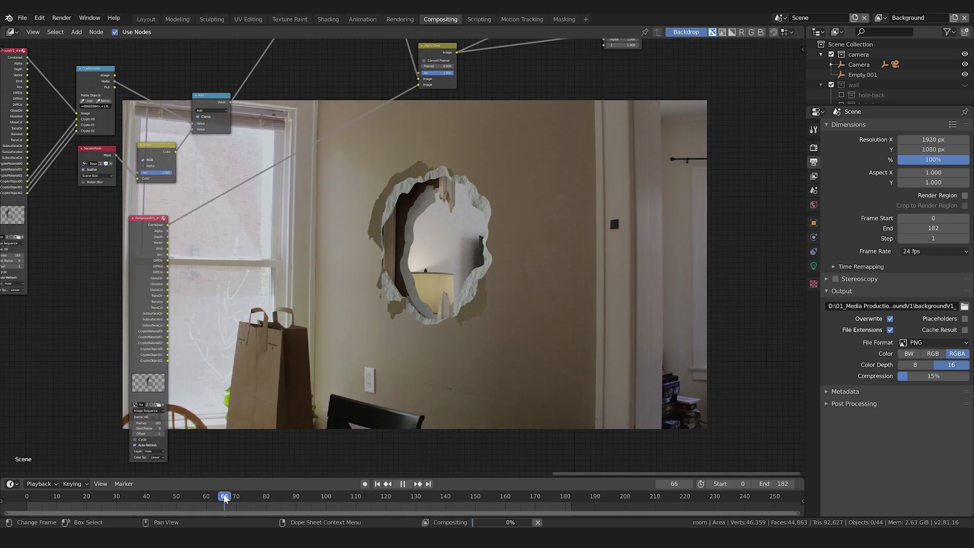
{"action": "left_click", "coordinate": [350, 499]}
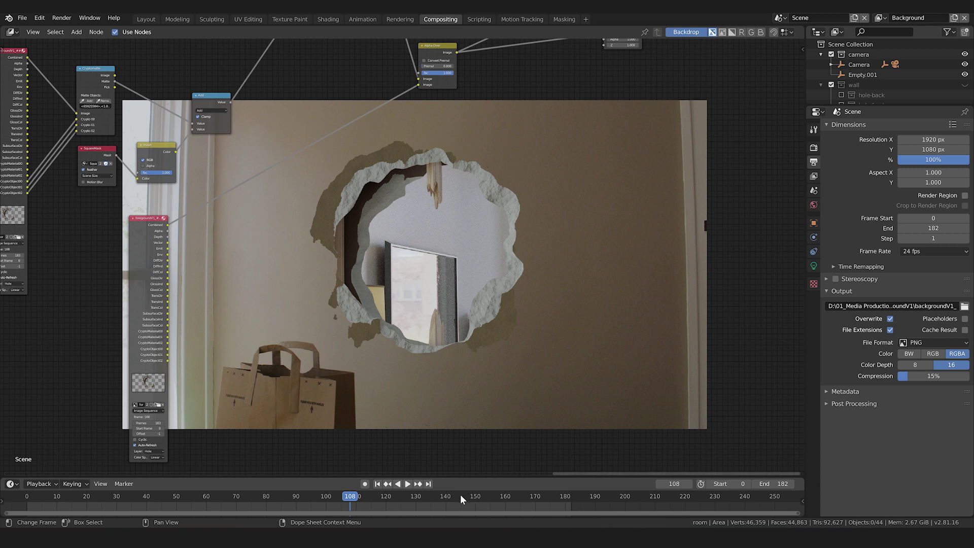
{"action": "left_click", "coordinate": [461, 499]}
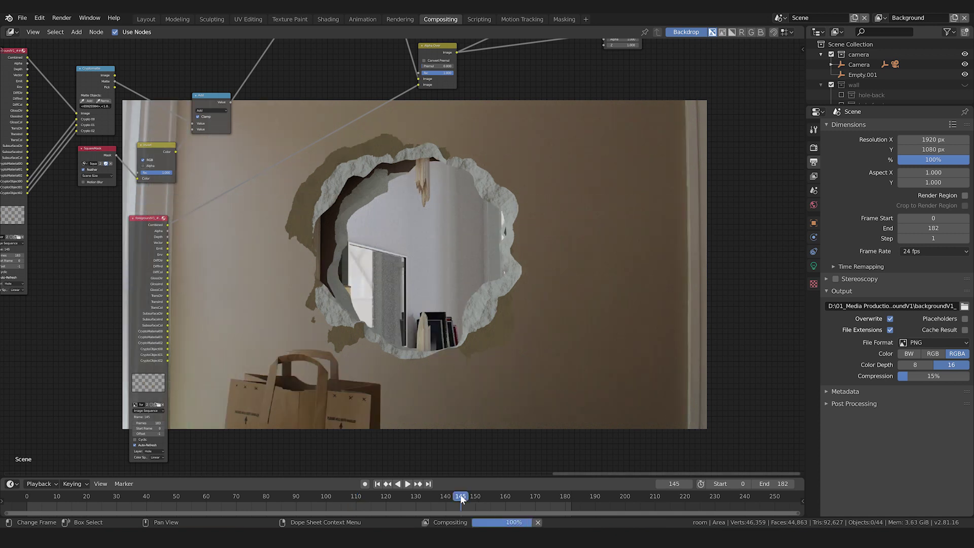
{"action": "left_click", "coordinate": [550, 496]}
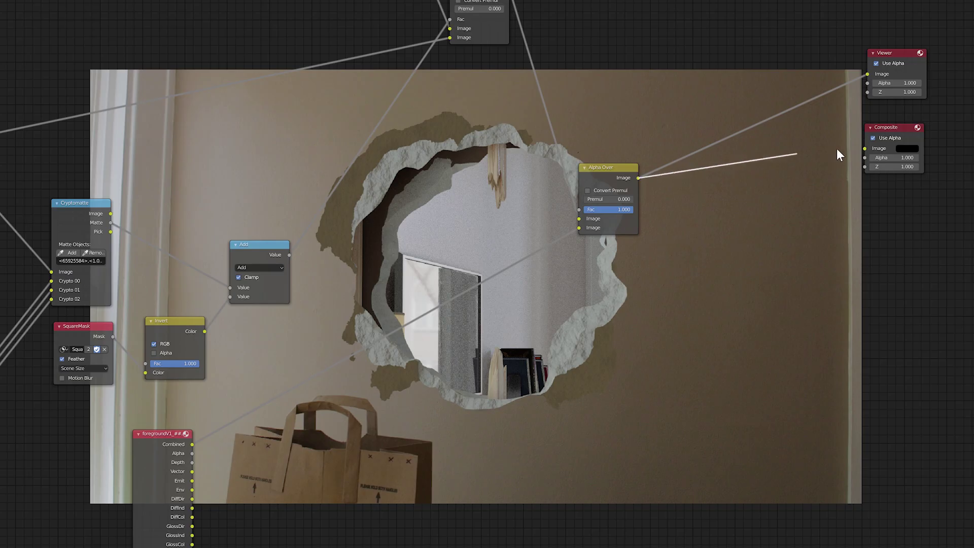
Connect the final Alpha Over output to the Composite node and set the output file format to PNG
{"action": "left_click_drag", "start_coordinate": [836, 148], "coordinate": [863, 147]}
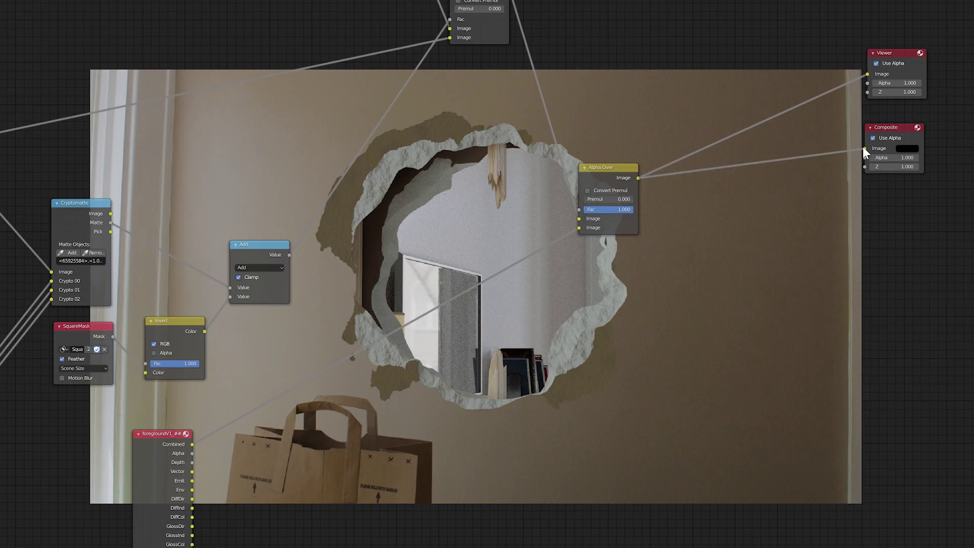
{"action": "left_click", "coordinate": [760, 223]}
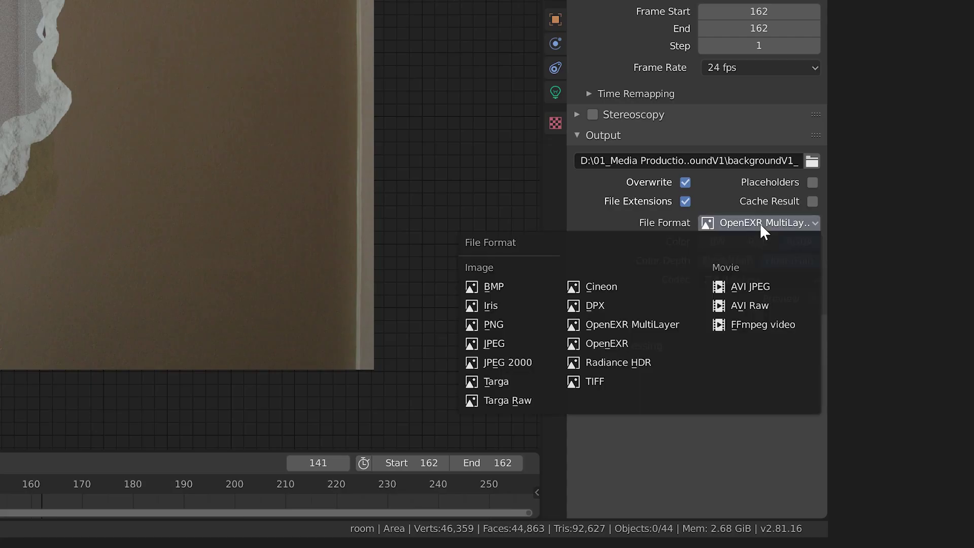
{"action": "left_click", "coordinate": [495, 327]}
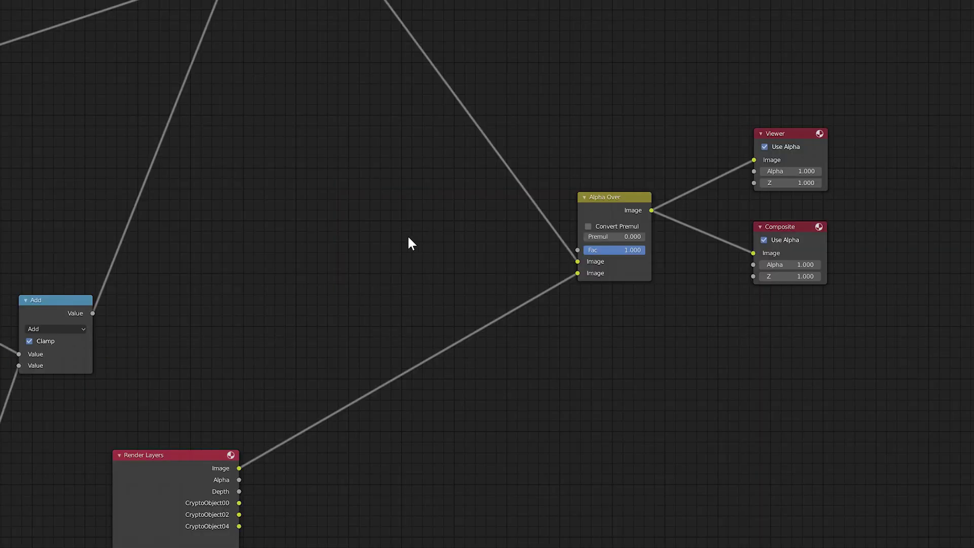
{"action": "scroll", "coordinate": [409, 239], "scroll_direction": "down", "scroll_amount": 2}
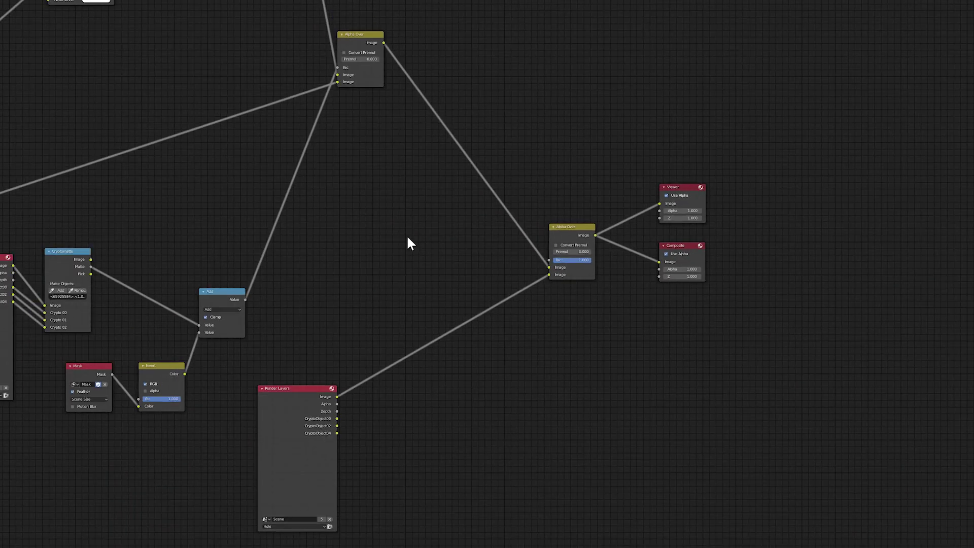
{"action": "key", "text": "Home"}
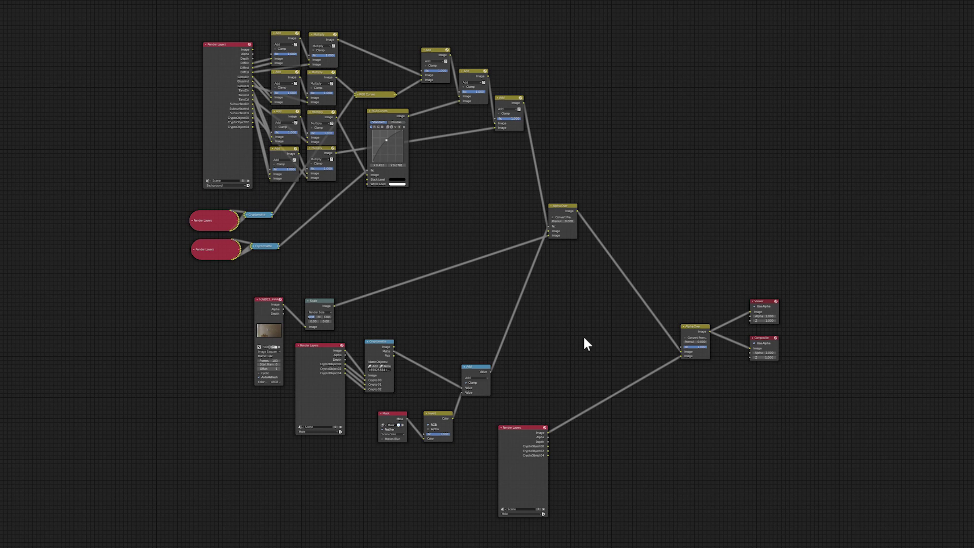
{"action": "left_click_drag", "start_coordinate": [147, 1], "coordinate": [843, 545]}
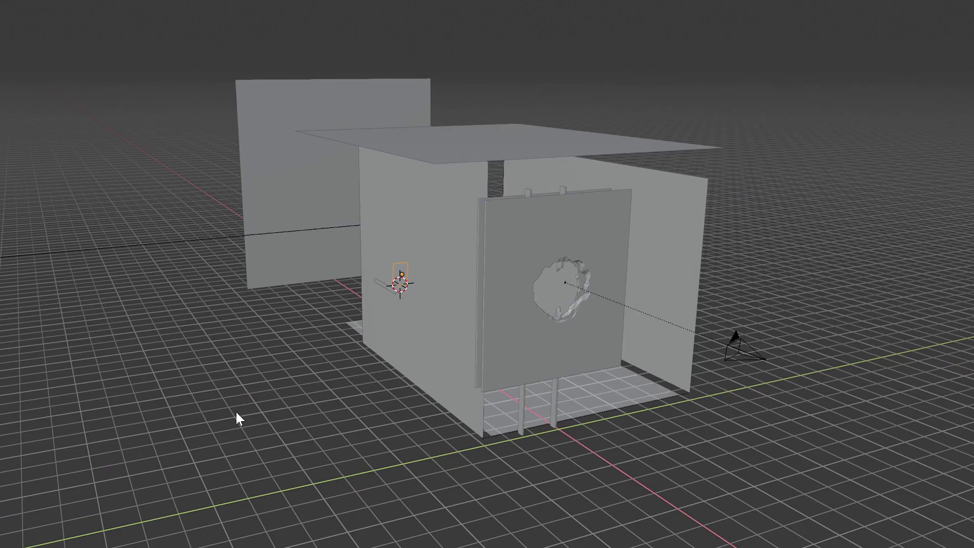
{"action": "middle_click_drag", "start_coordinate": [235, 410], "coordinate": [109, 413]}
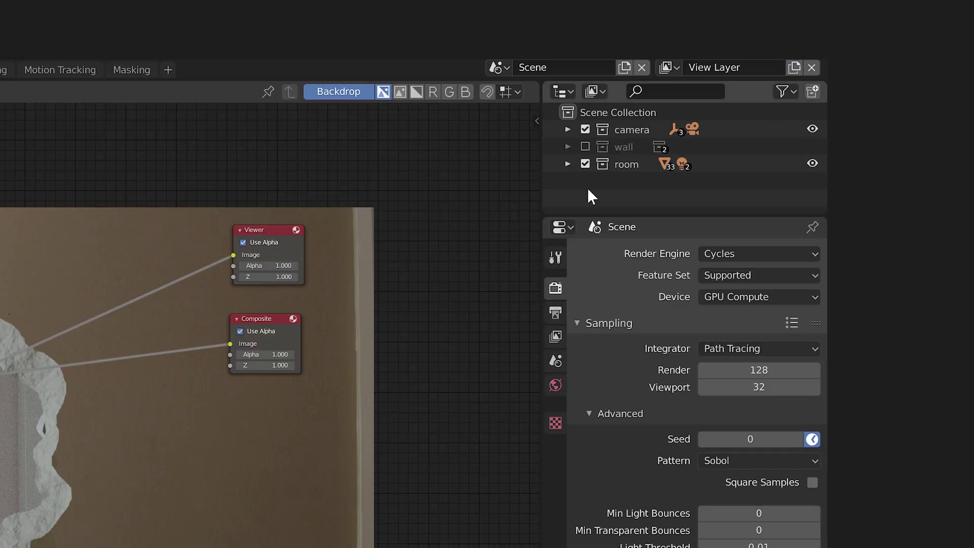
Switch to the Background view layer and turn off Use for Rendering
{"action": "left_click", "coordinate": [586, 163]}
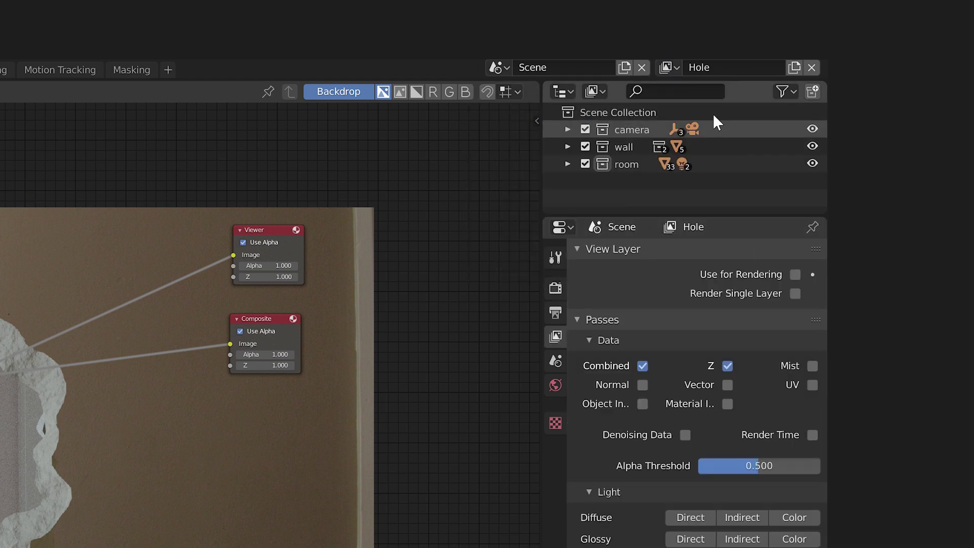
{"action": "left_click", "coordinate": [669, 67]}
{"action": "key", "text": "Return"}
{"action": "left_click", "coordinate": [795, 274]}
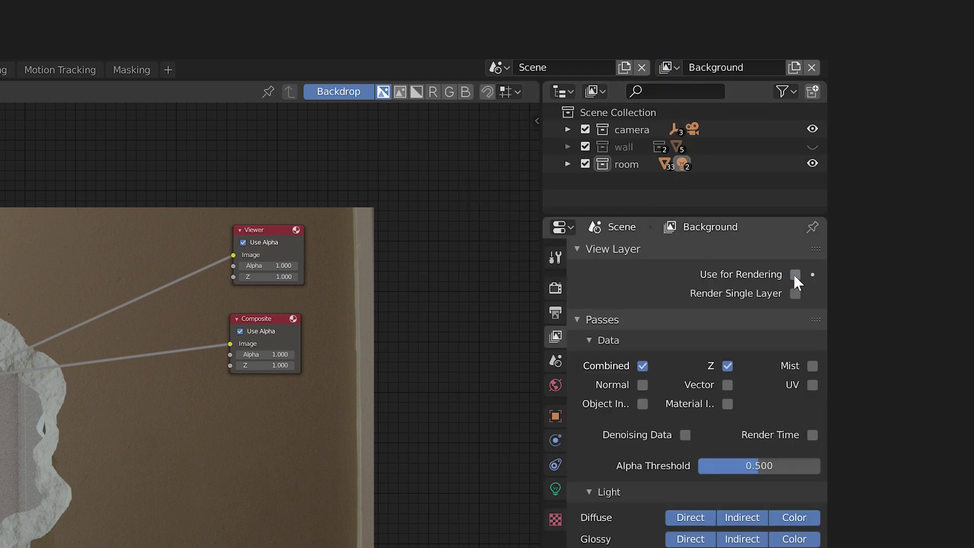
{"action": "left_click", "coordinate": [549, 291]}
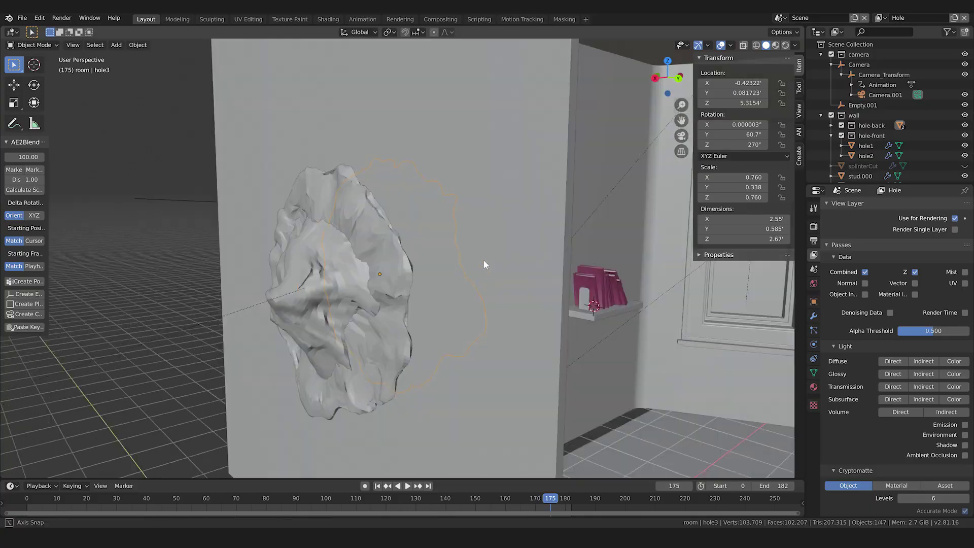
Move the selected hole pieces up 0.389' along the global Z axis
{"action": "middle_click_drag", "start_coordinate": [484, 262], "coordinate": [364, 253]}
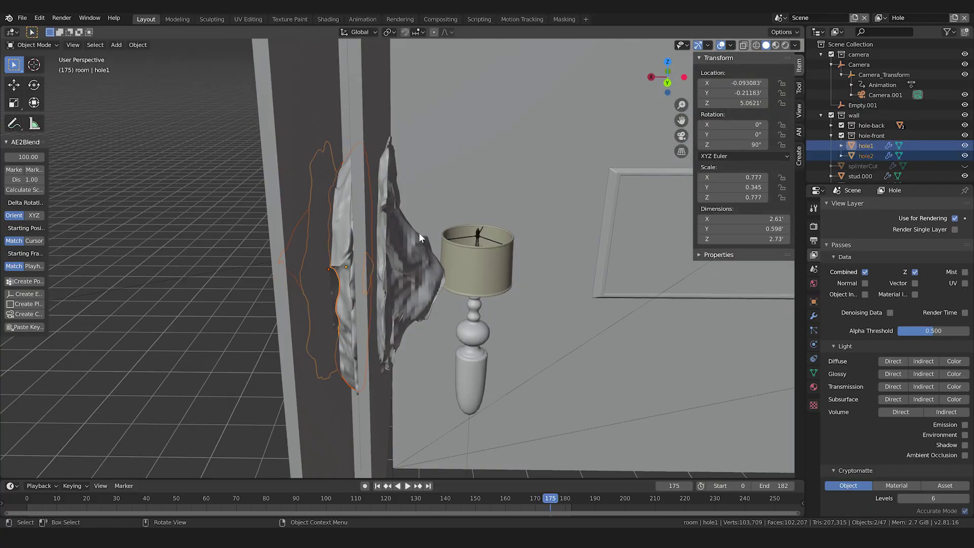
{"action": "middle_click_drag", "start_coordinate": [418, 232], "coordinate": [411, 168]}
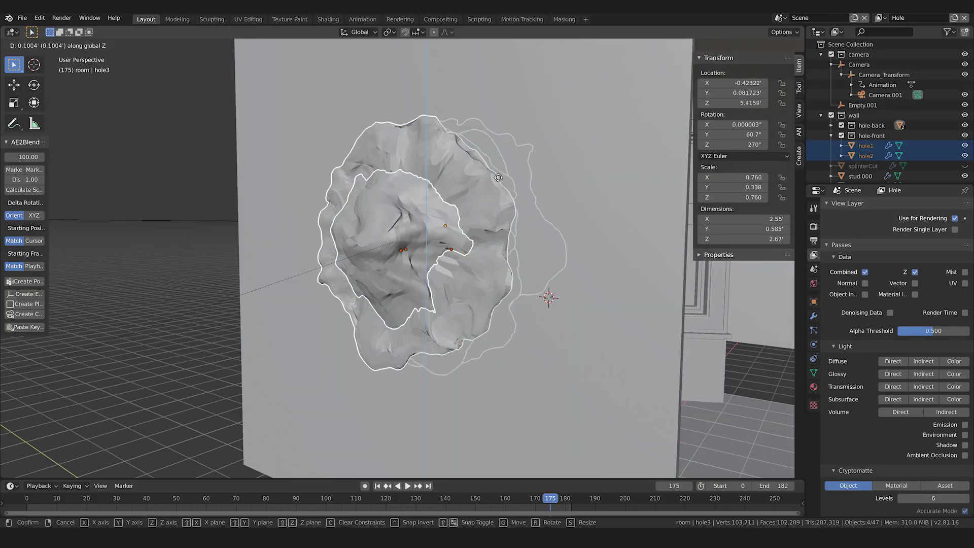
{"action": "left_click", "coordinate": [526, 175]}
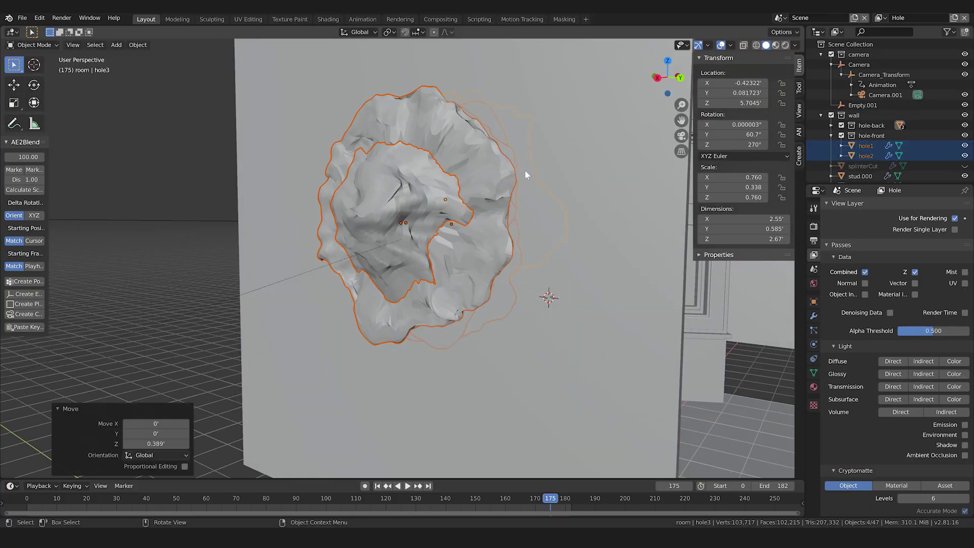
Exclude the hole-back and hole-front collections from the Hole view layer and inspect the opening in the wall
{"action": "left_click", "coordinate": [841, 125]}
{"action": "left_click", "coordinate": [841, 135]}
{"action": "middle_click_drag", "start_coordinate": [477, 226], "coordinate": [476, 227]}
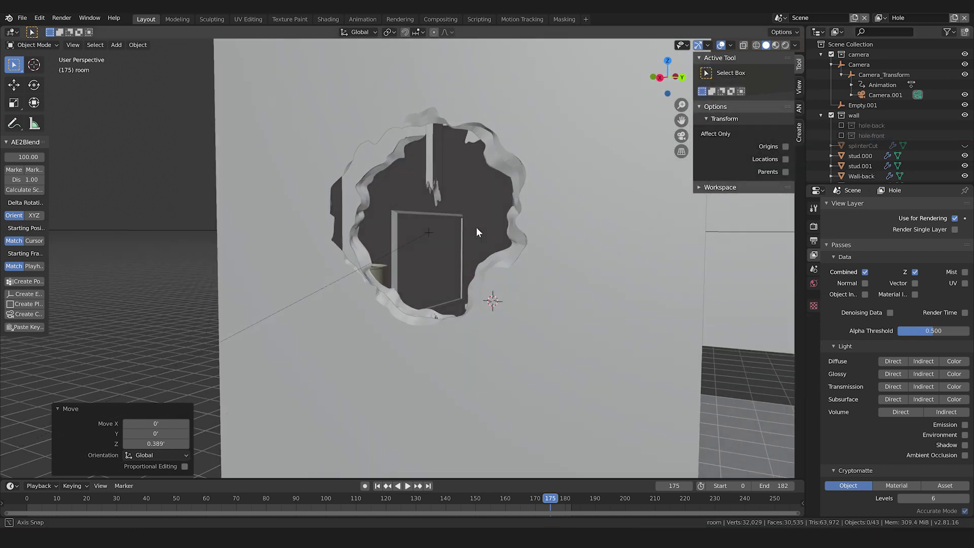
{"action": "left_click_drag", "start_coordinate": [434, 163], "coordinate": [433, 124]}
{"action": "key", "text": "z"}
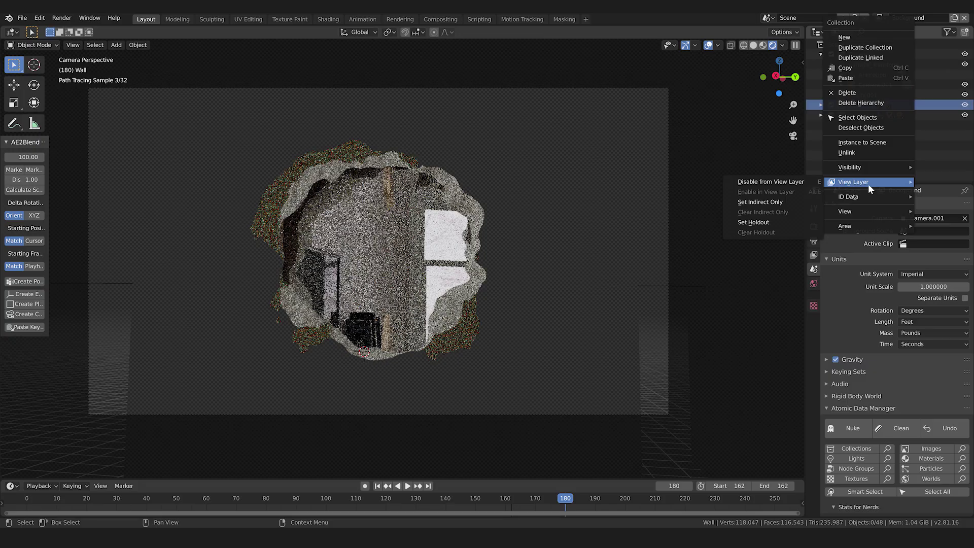
Try Holdout on the Wall collection in the Background view layer, and set the collection to Indirect Only instead
{"action": "left_click", "coordinate": [781, 222]}
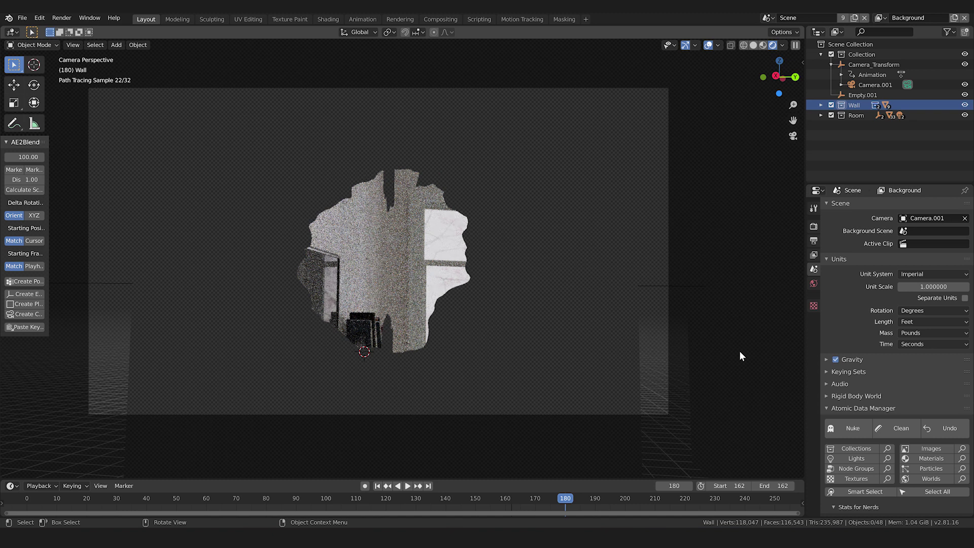
{"action": "right_click", "coordinate": [863, 101]}
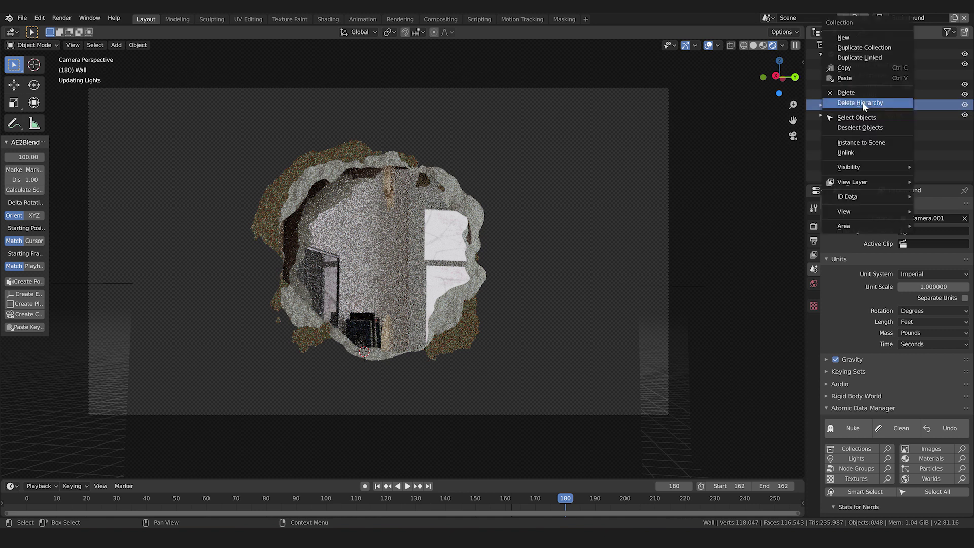
{"action": "left_click", "coordinate": [781, 202]}
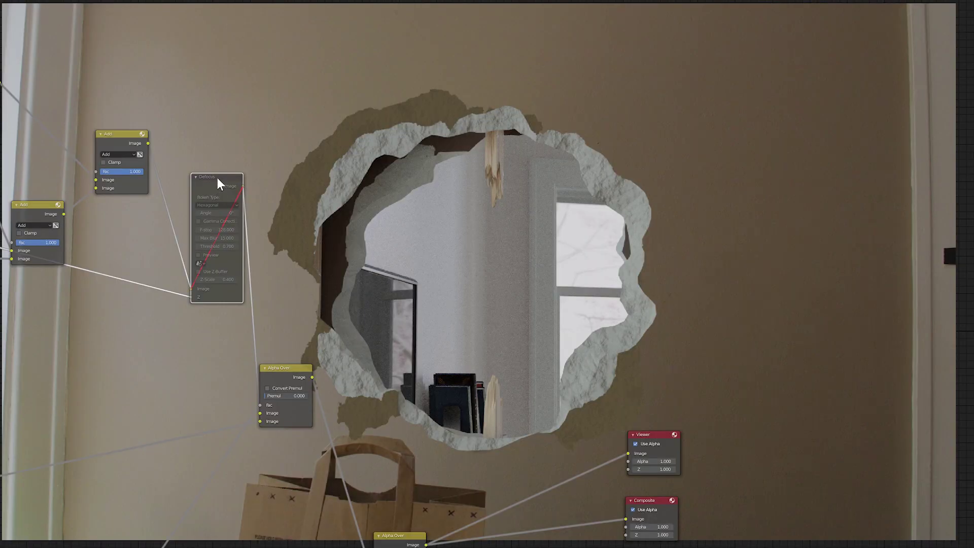
Unmute the Defocus node between the last Add node and the Alpha Over node
{"action": "key", "text": "m"}
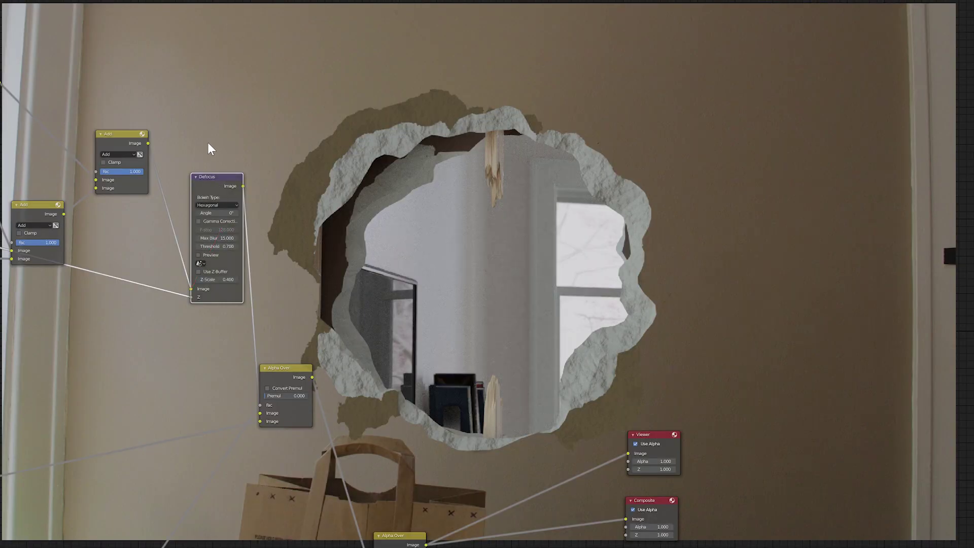
{"action": "middle_click_drag", "start_coordinate": [208, 144], "coordinate": [100, 450]}
{"action": "left_click", "coordinate": [99, 450]}
{"action": "scroll", "coordinate": [199, 405], "scroll_direction": "up", "scroll_amount": 2, "text": "shift"}
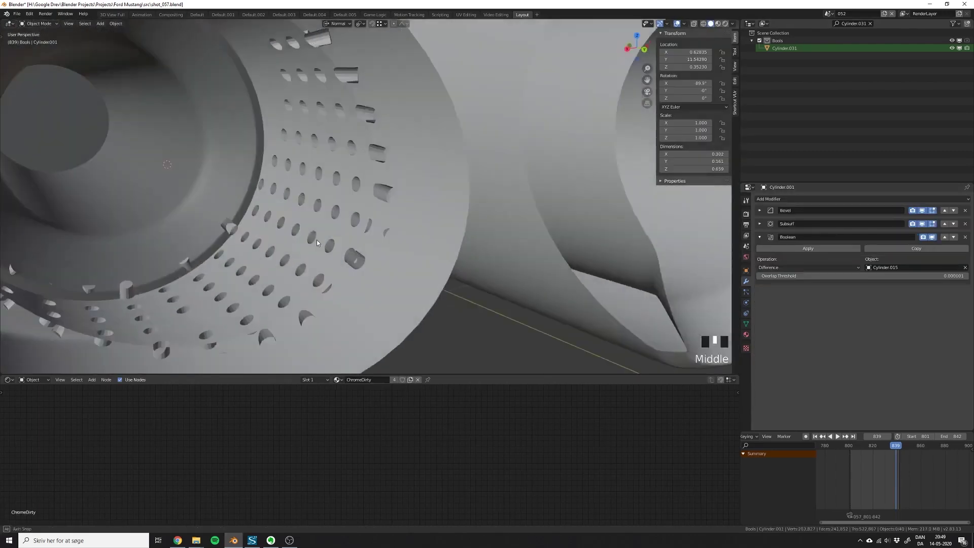
{"action": "scroll", "coordinate": [345, 232], "scroll_direction": "down", "scroll_amount": 3}
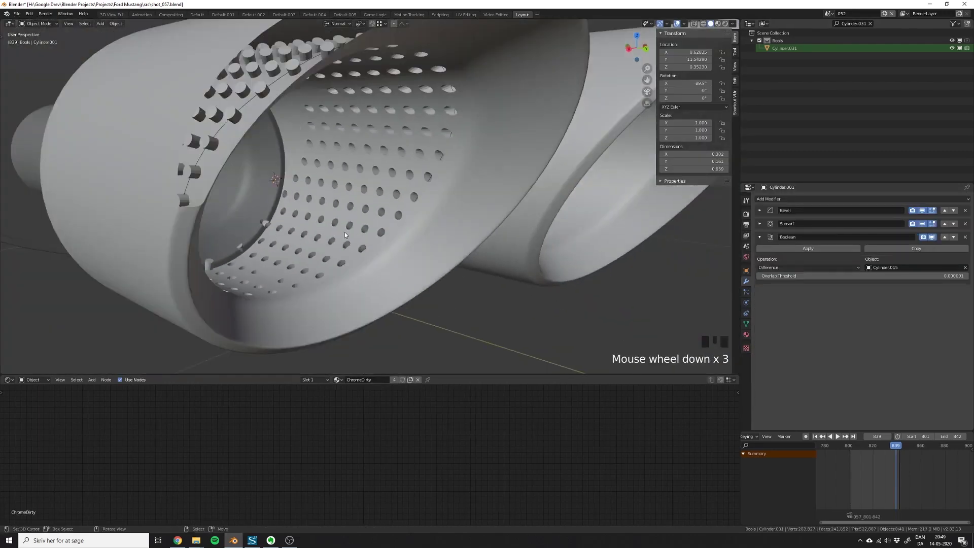